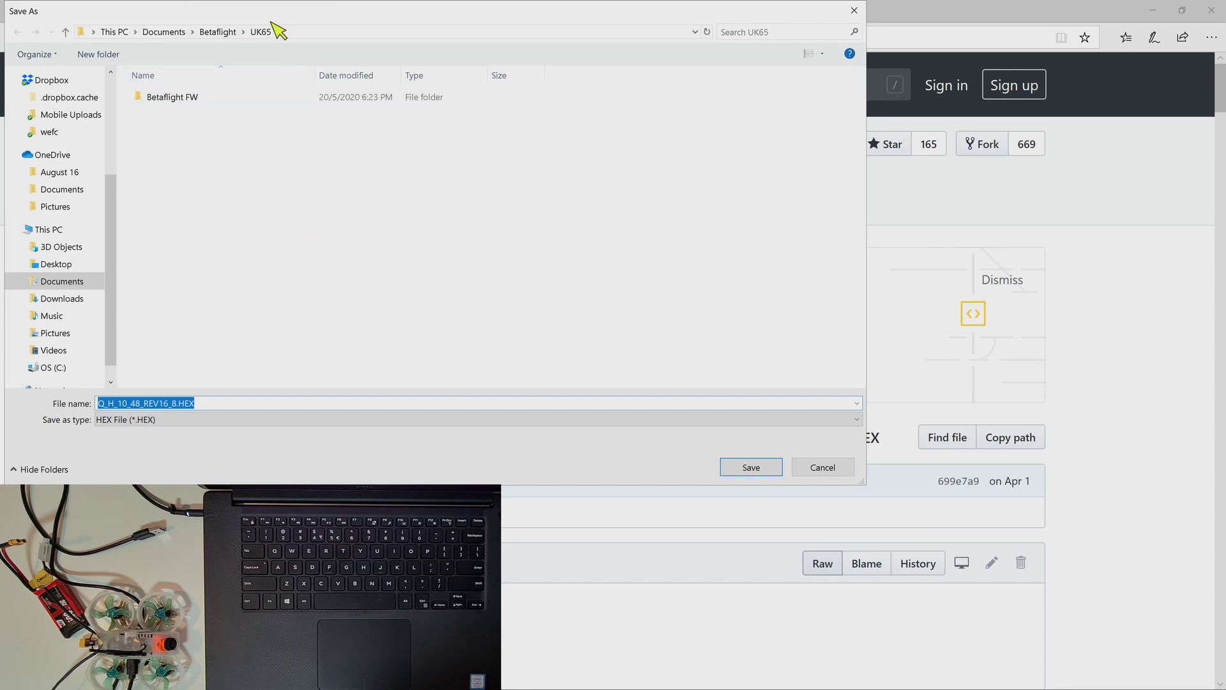
# Step: Save Q_H_10_48_REV16_8.HEX into Documents > Betaflight > ESC Firmware > Scorpion, overwriting the existing copy, and dismiss the download notice
pyautogui.click(220, 32)
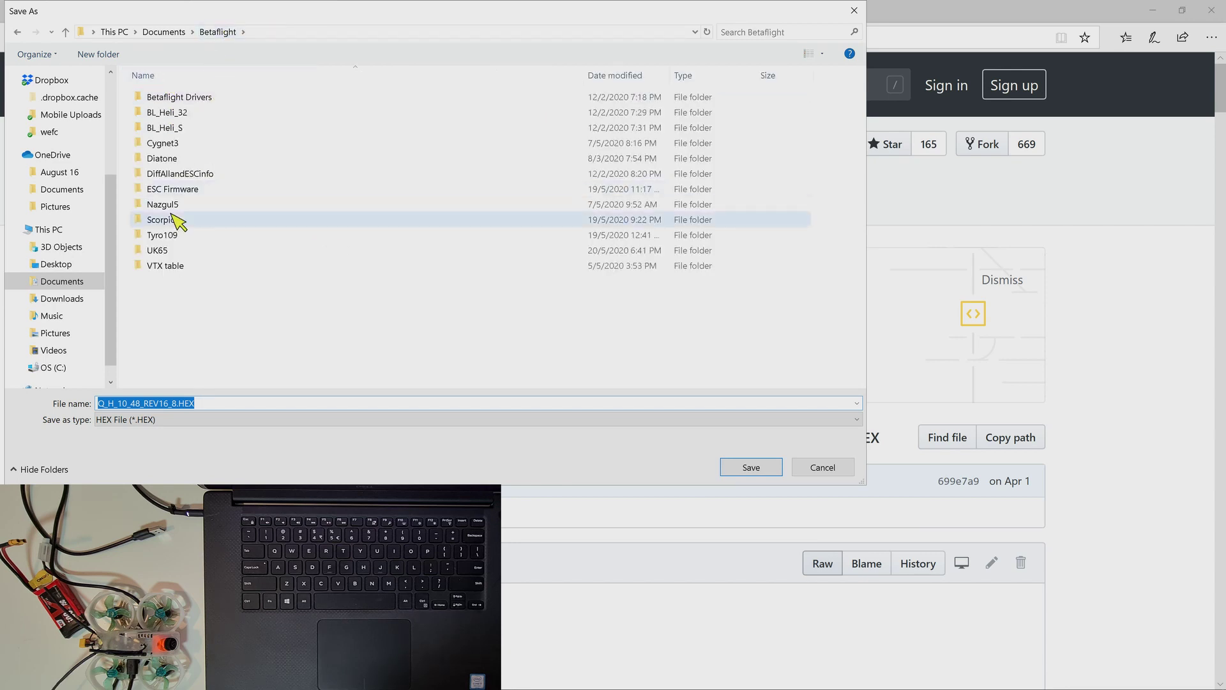
pyautogui.doubleClick(171, 189)
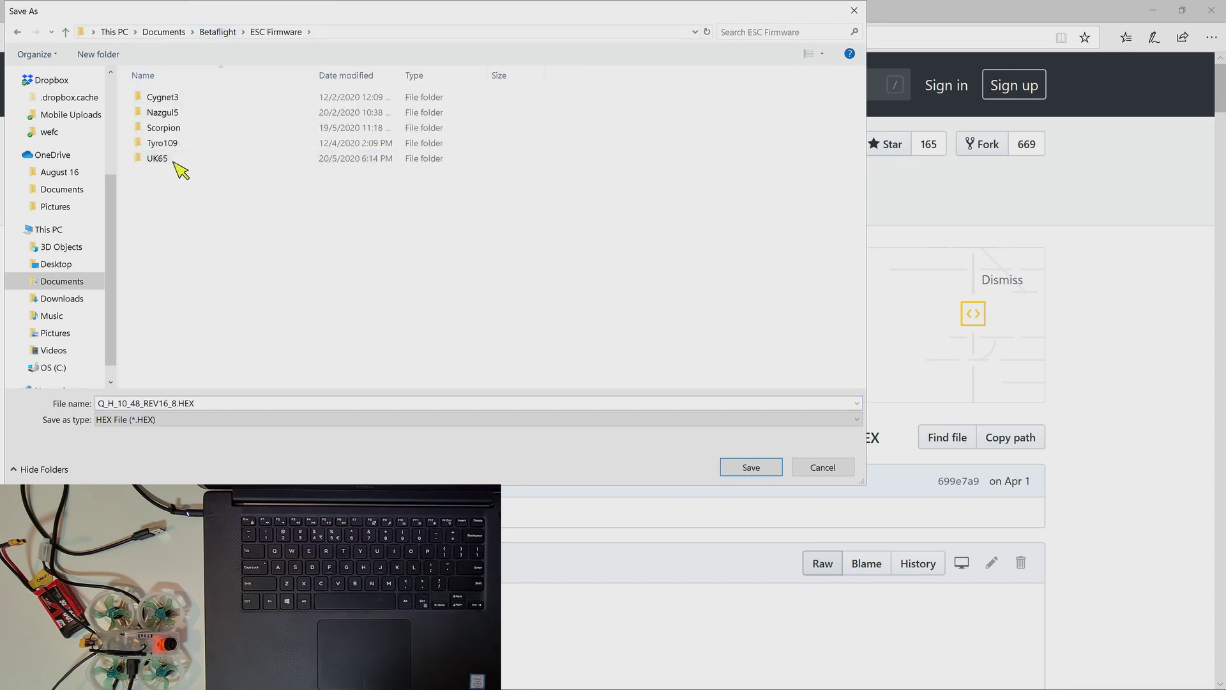
pyautogui.doubleClick(163, 128)
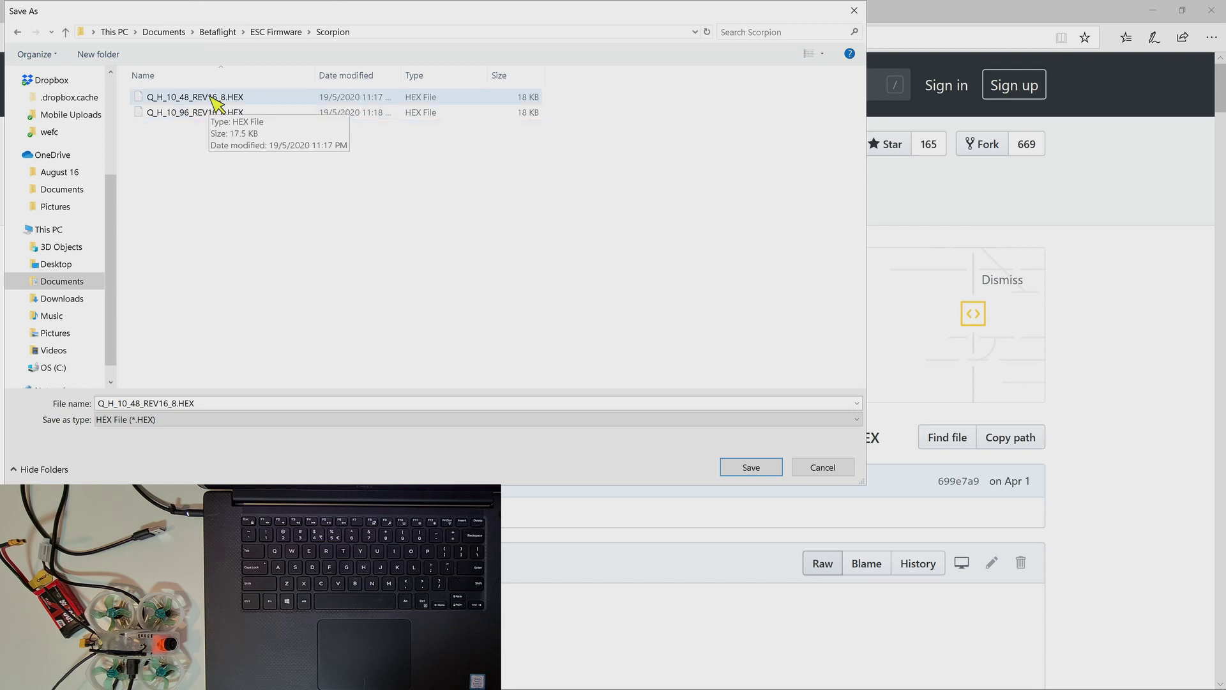
pyautogui.click(764, 471)
pyautogui.click(650, 355)
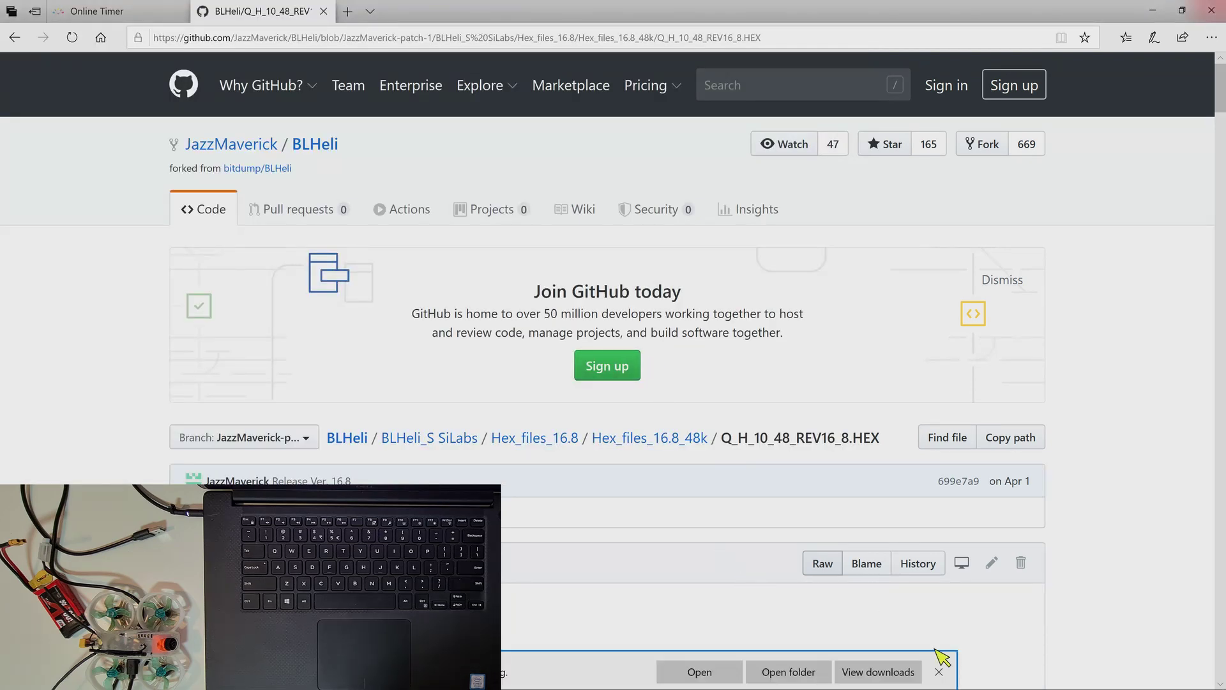
pyautogui.click(939, 672)
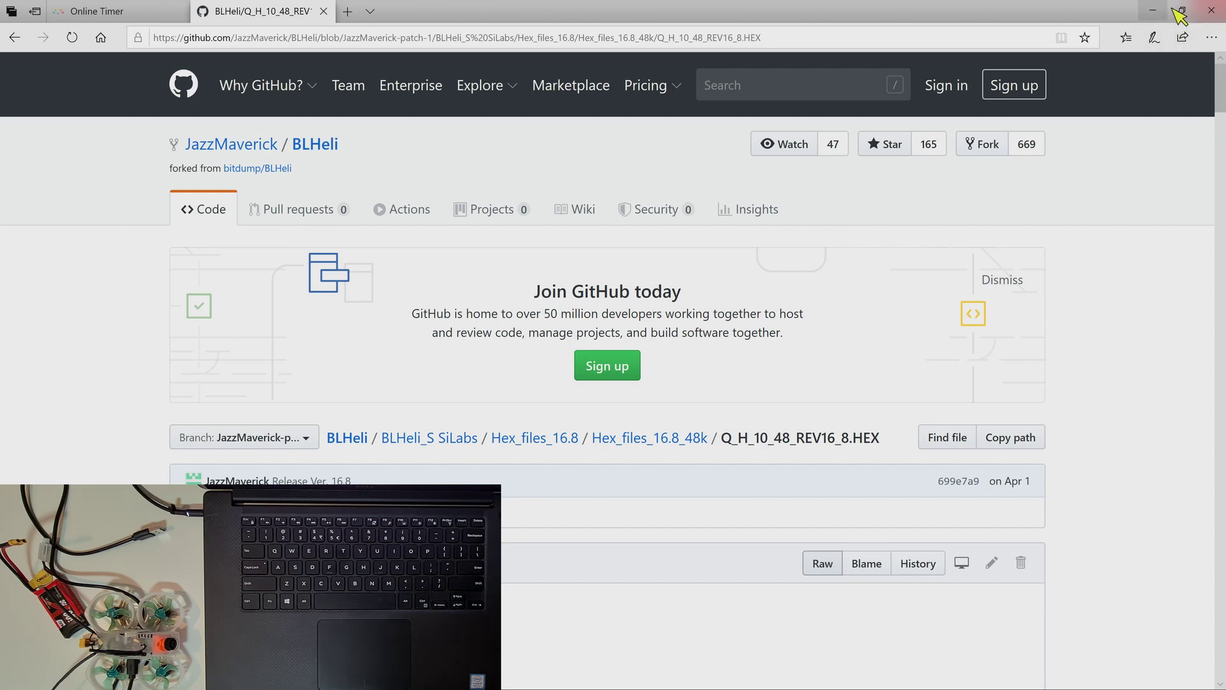
# Step: Minimize the browser, keeping its open pages
pyautogui.click(1214, 13)
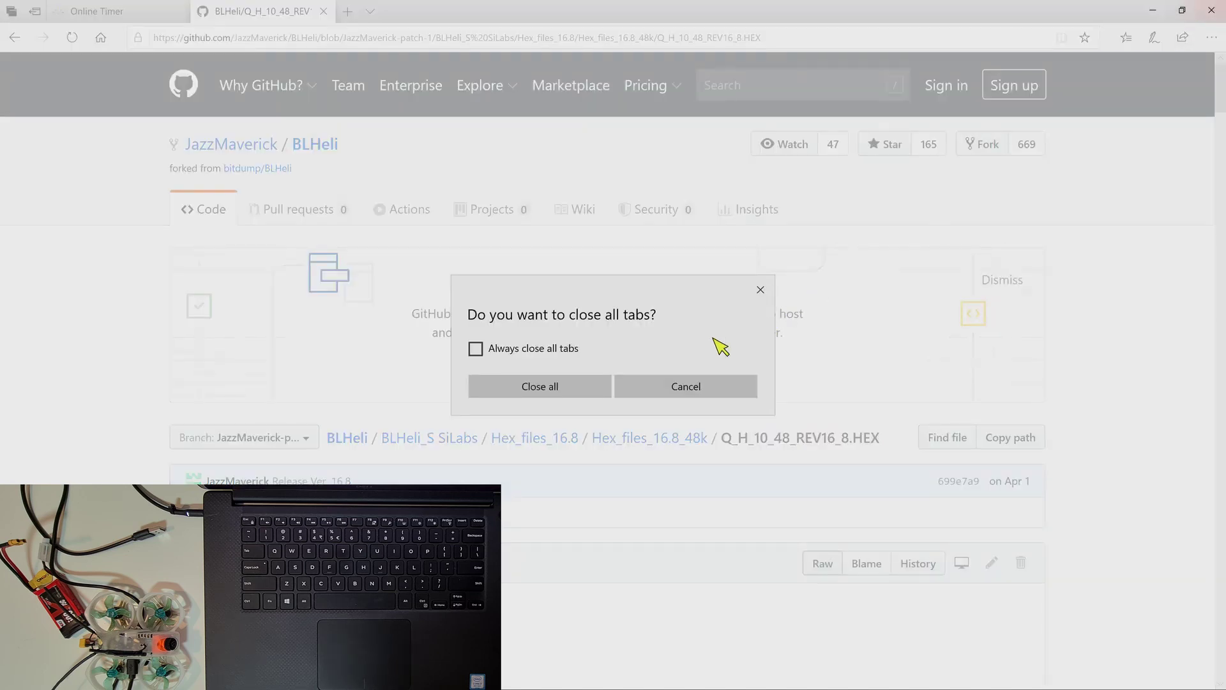
pyautogui.click(665, 395)
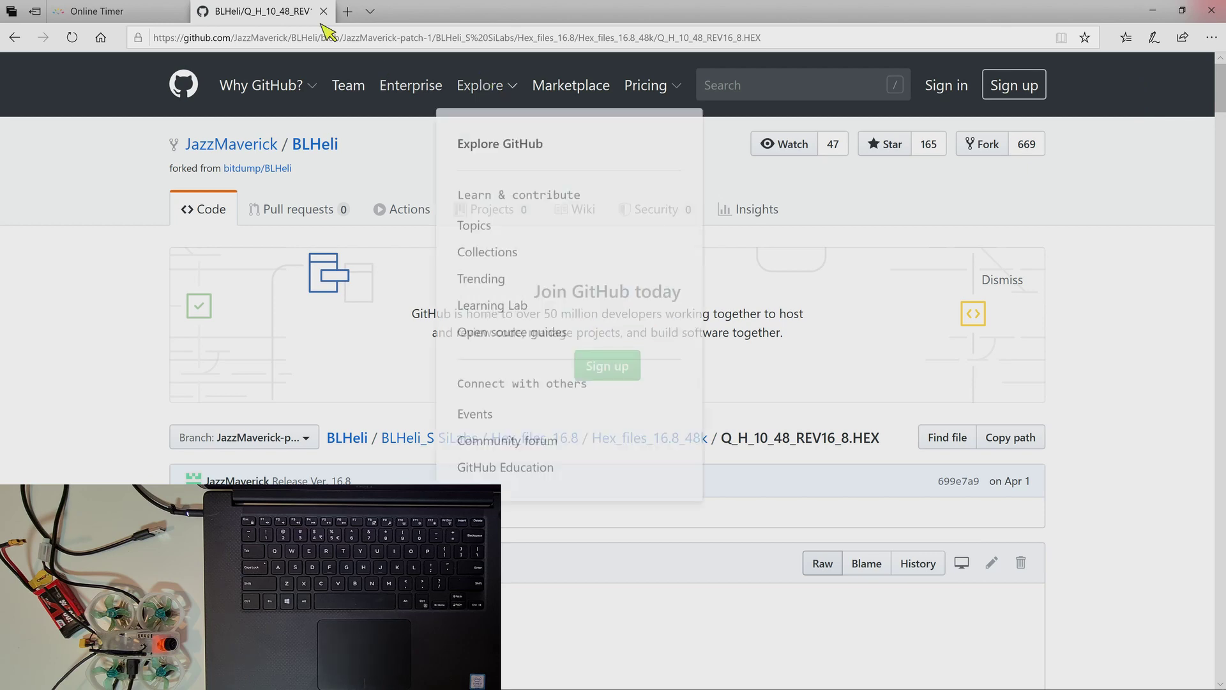
pyautogui.click(1153, 12)
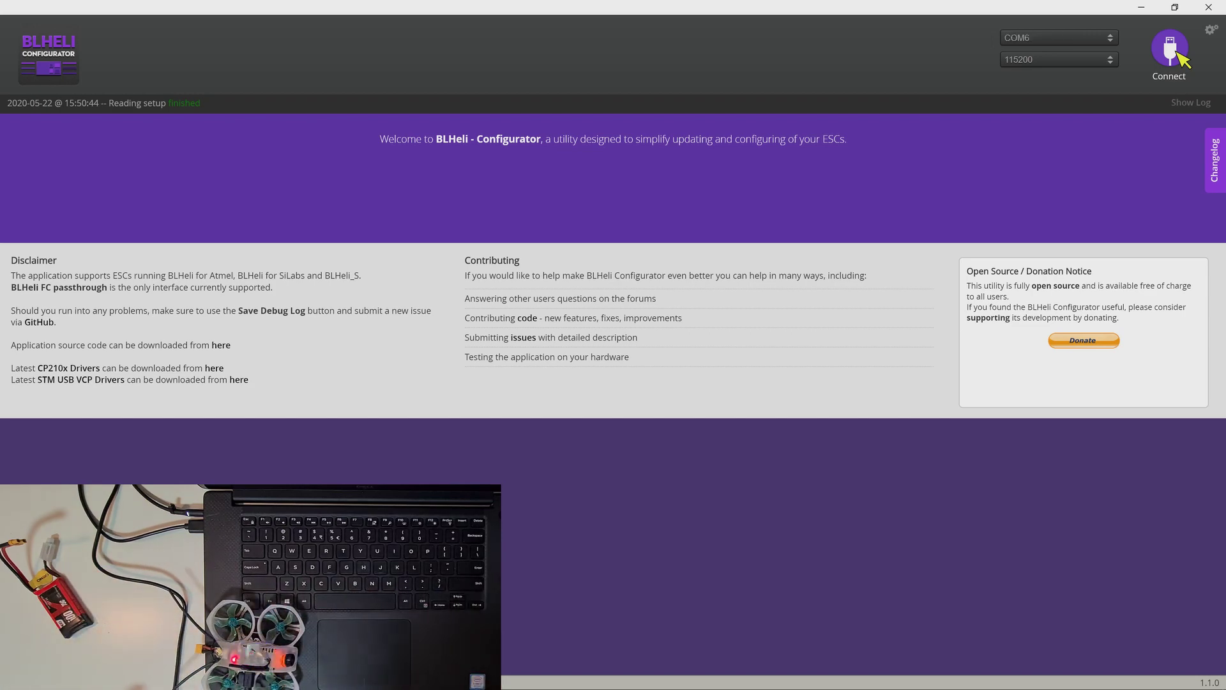
# Step: In BLHeli Configurator, connect to the flight controller on COM6 at 115200 and read the setup of all four ESCs
pyautogui.click(1179, 53)
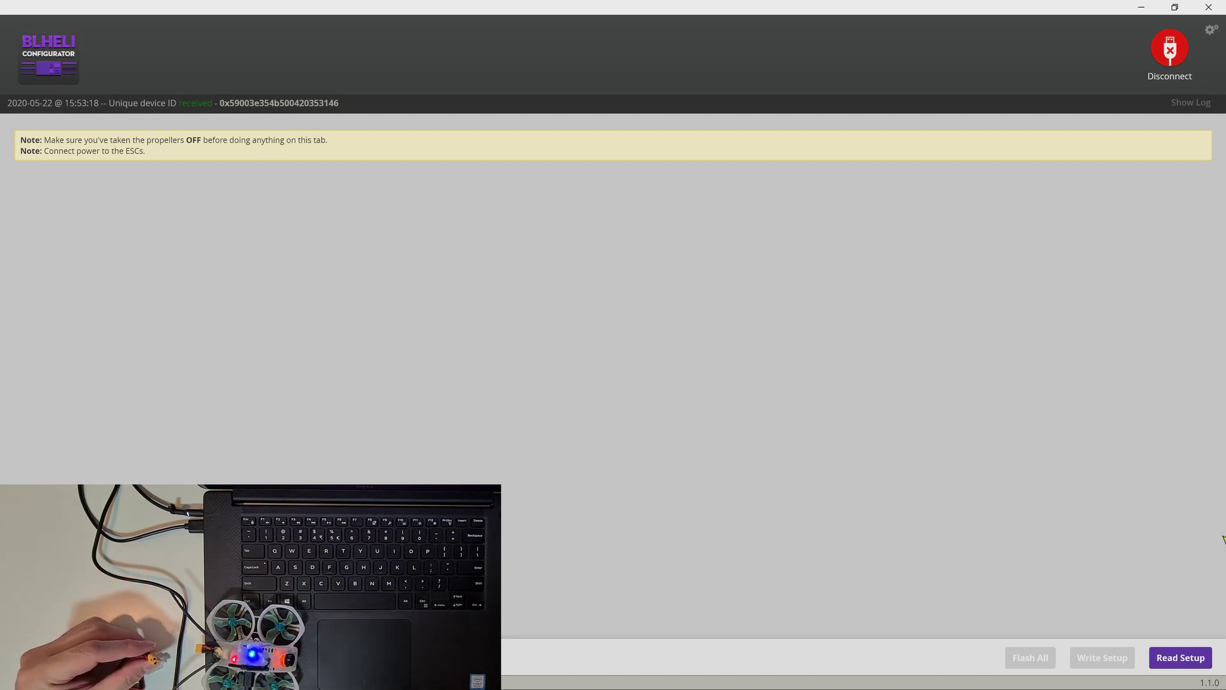
pyautogui.click(1182, 658)
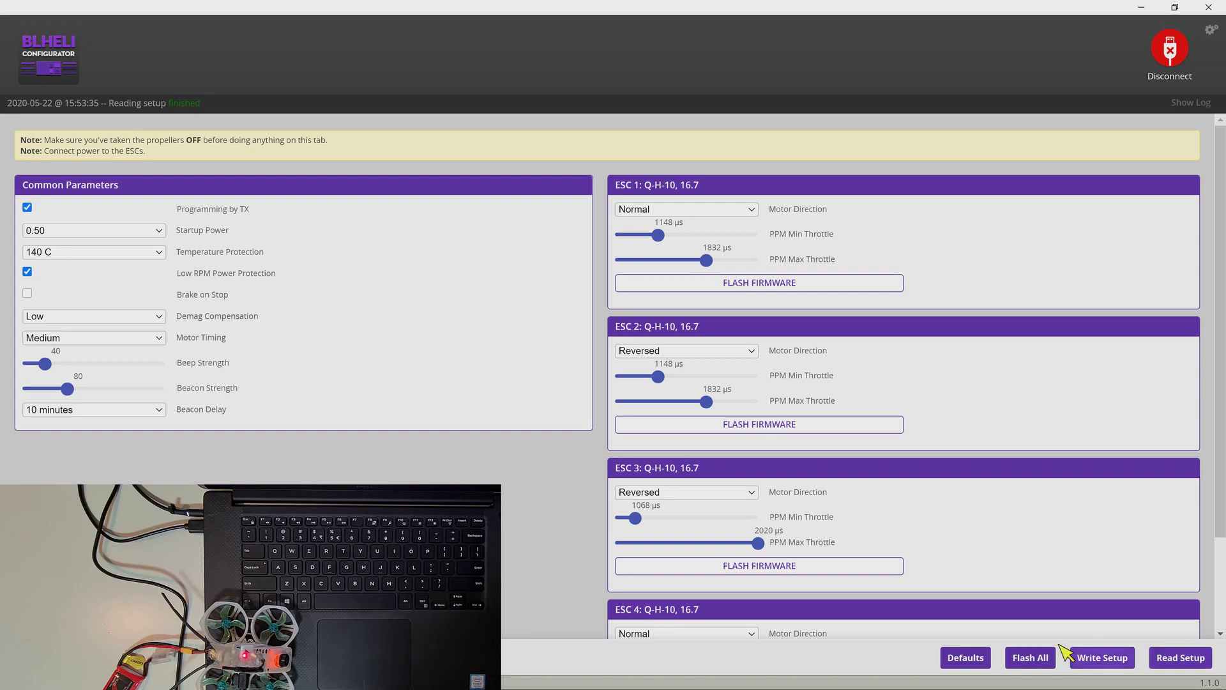
pyautogui.scroll(-3, 806, 431)
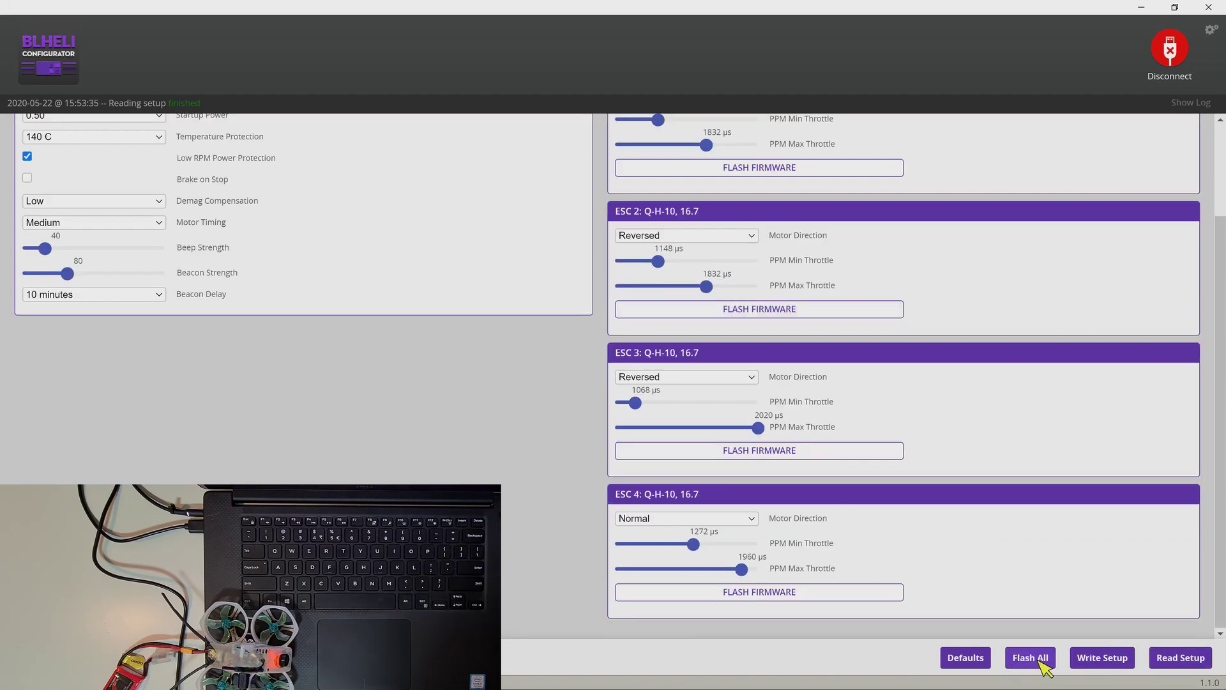
pyautogui.scroll(3, 843, 479)
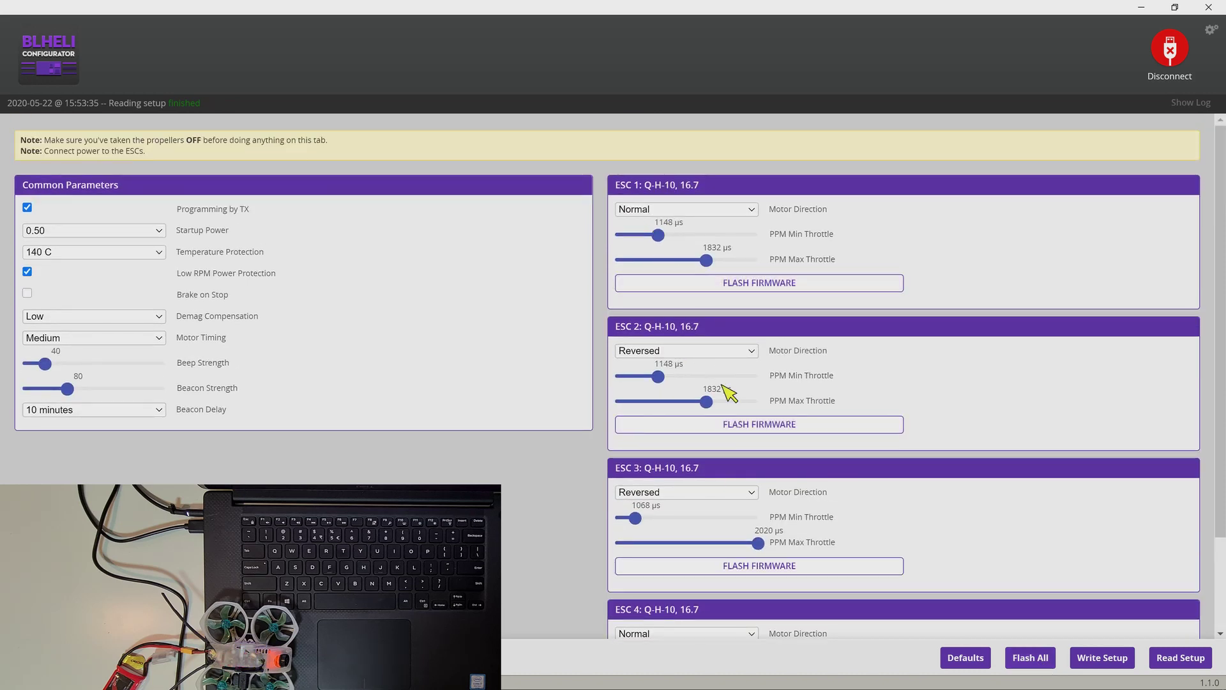
pyautogui.scroll(-2, 732, 531)
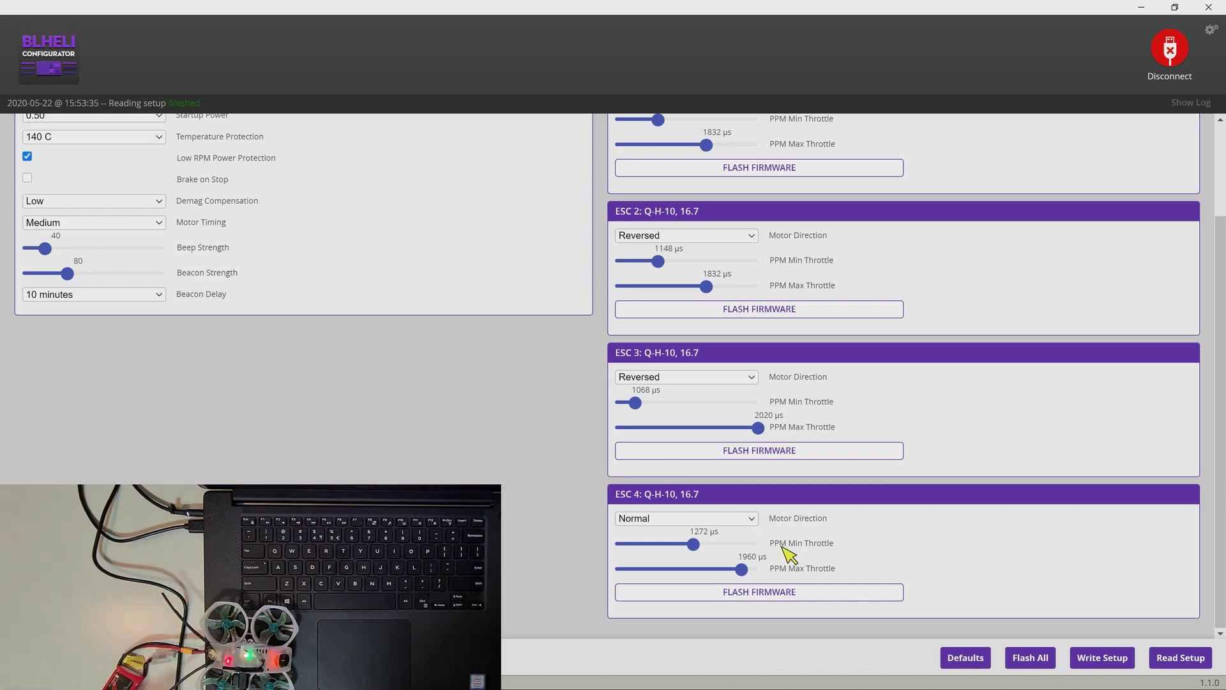
# Step: Flash all ESCs with the local file Q_H_10_48_REV16_8.HEX from the ESC Firmware > Scorpion folder
pyautogui.click(1030, 658)
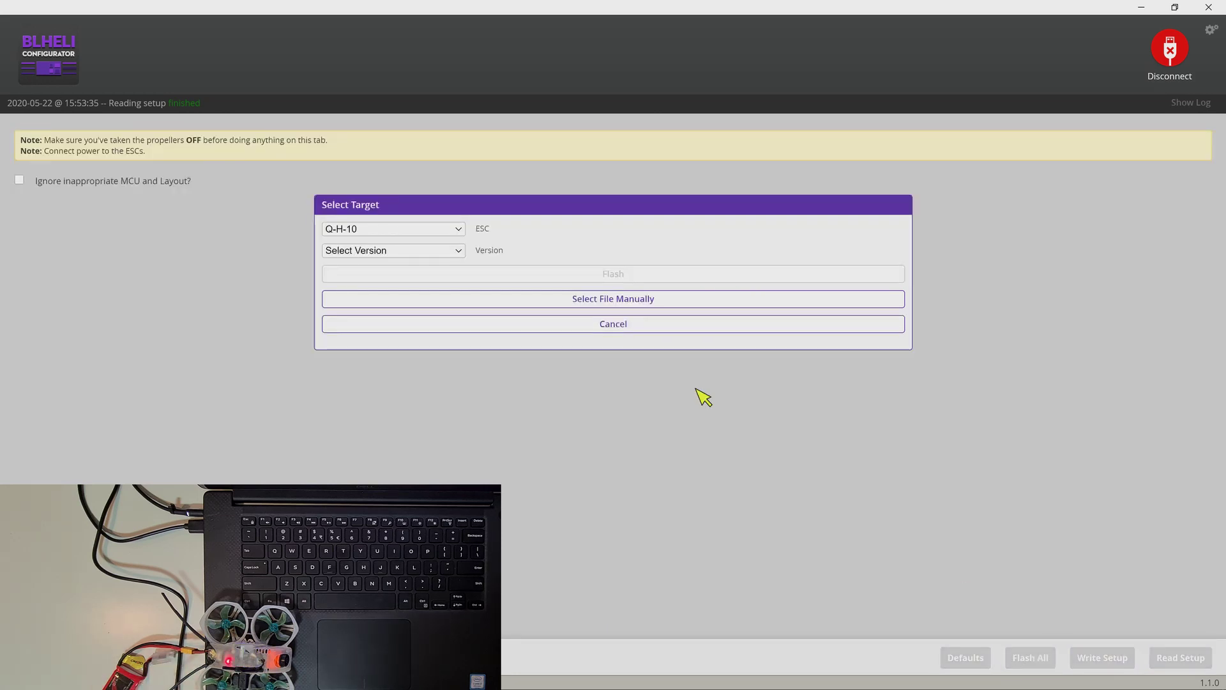
pyautogui.click(624, 303)
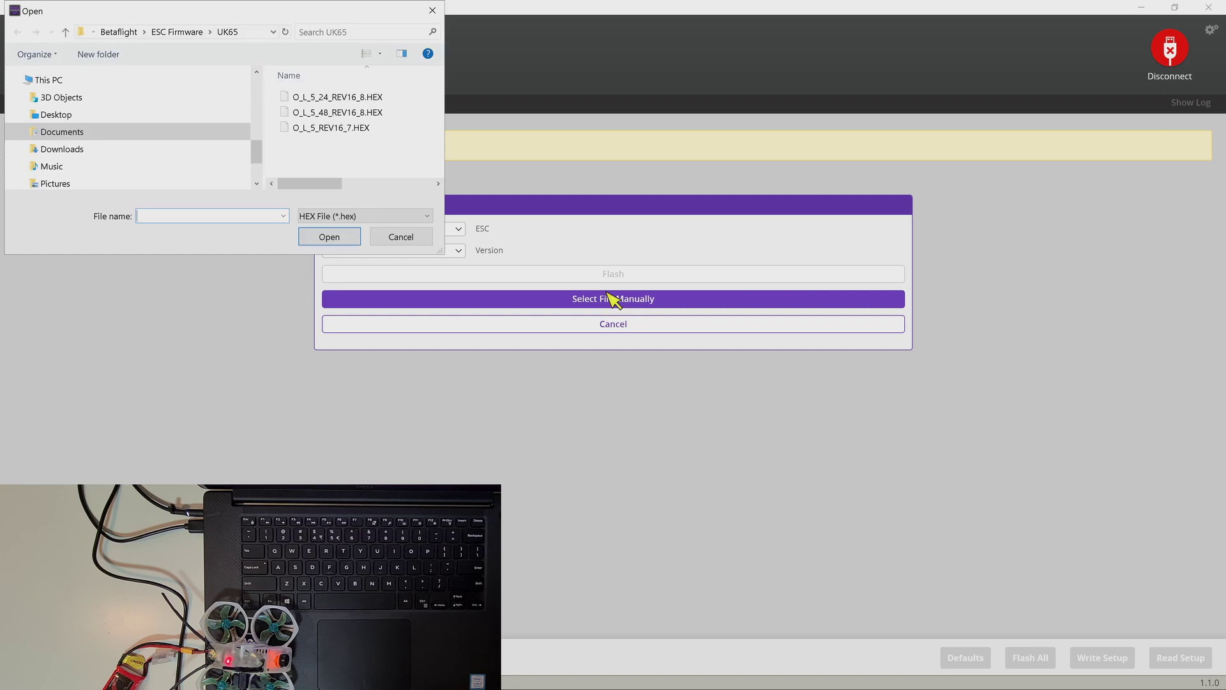
pyautogui.click(185, 30)
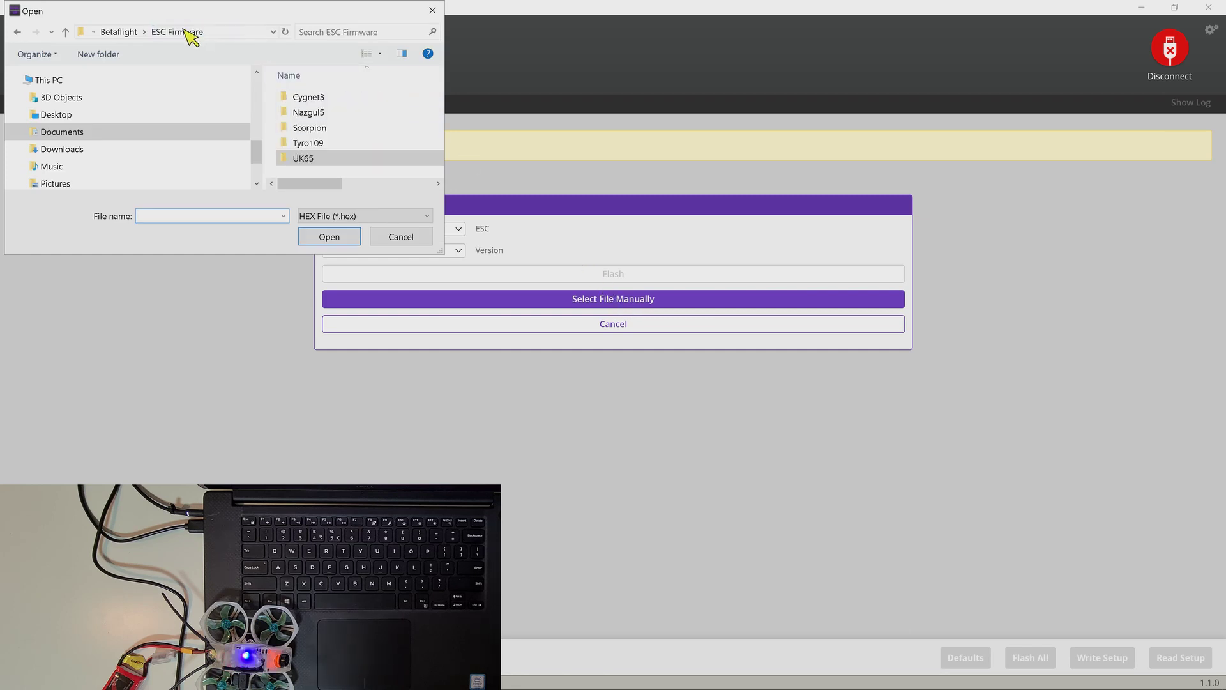
pyautogui.doubleClick(313, 128)
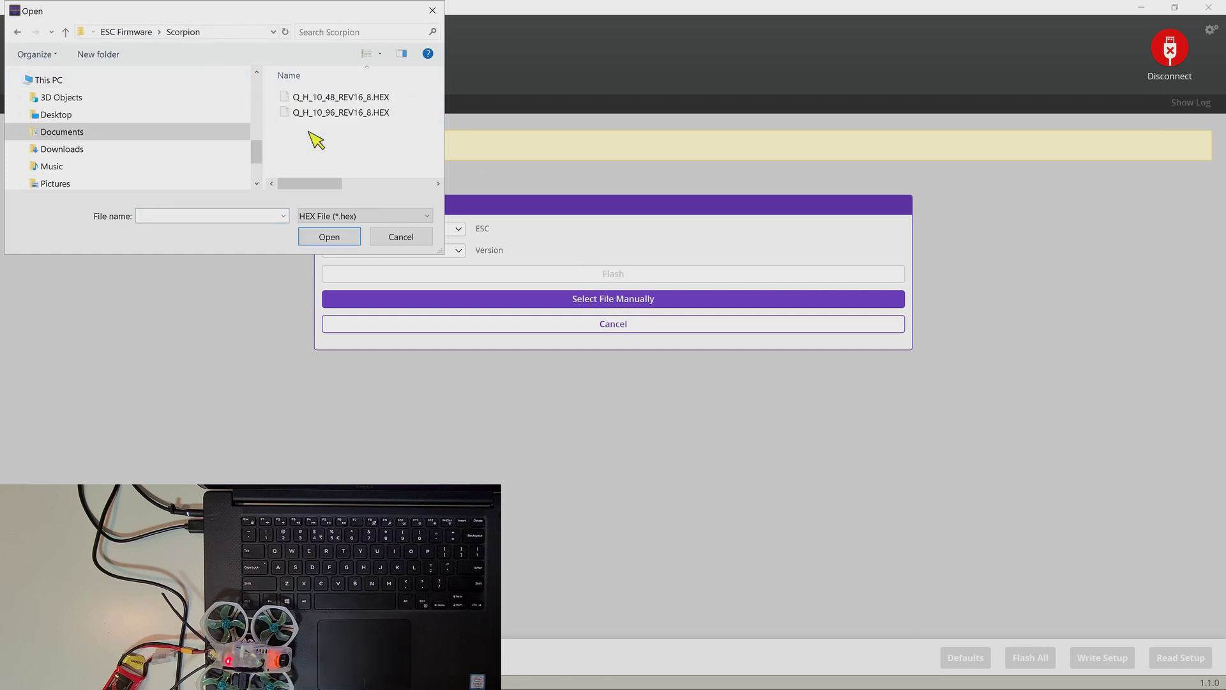
pyautogui.click(325, 102)
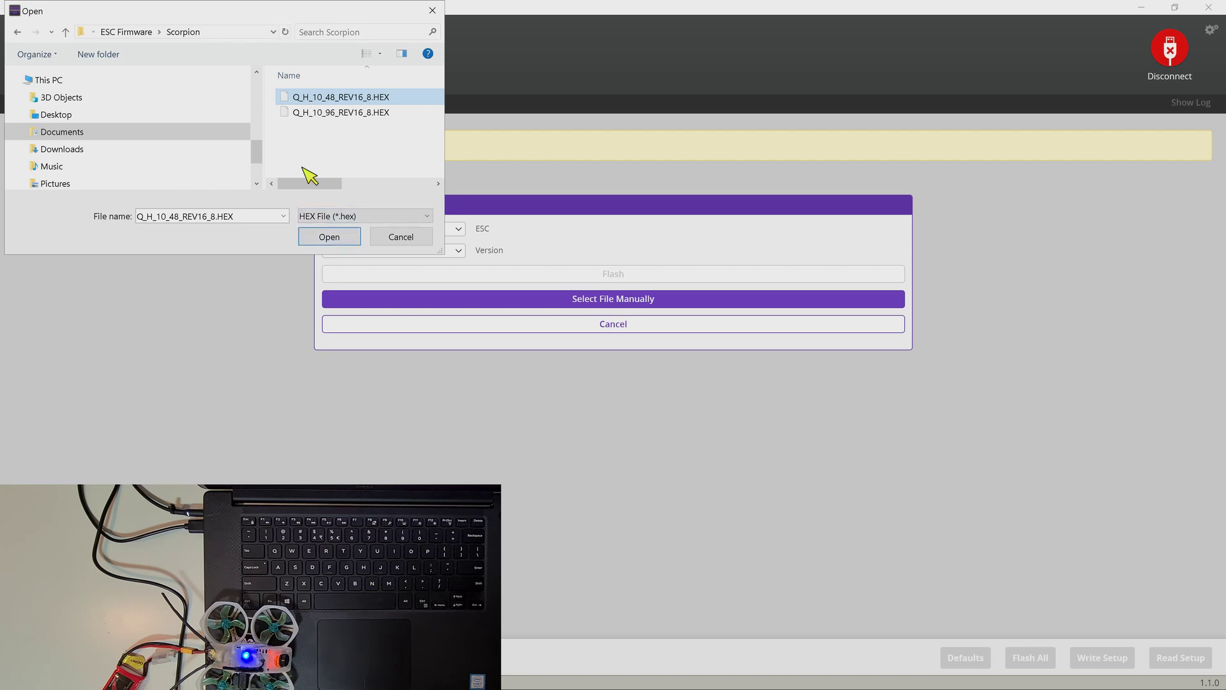
pyautogui.moveTo(266, 20); pyautogui.dragTo(719, 146)
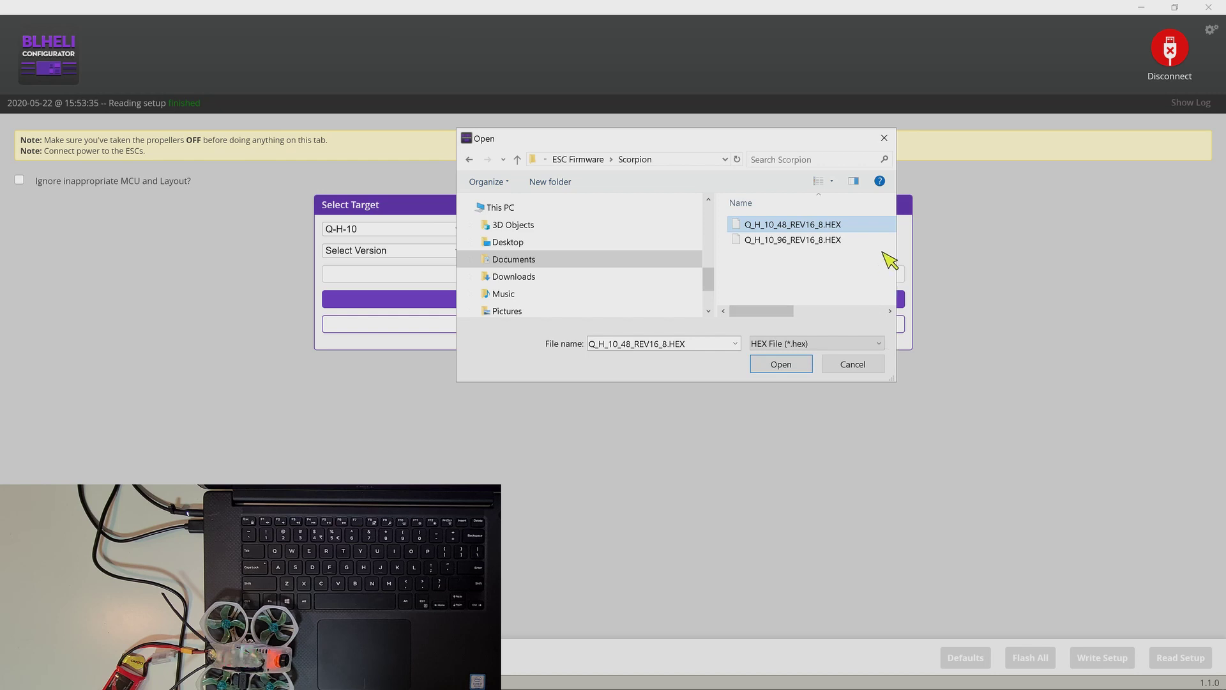
pyautogui.click(781, 365)
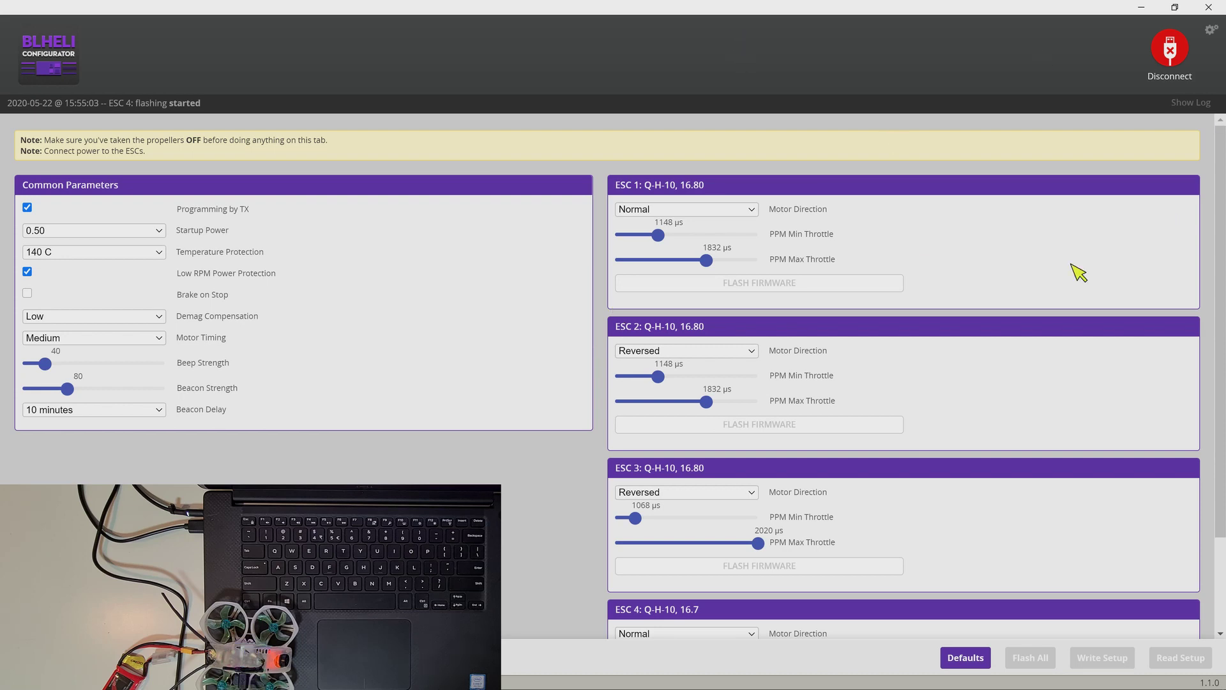
# Step: Set the motor direction of ESC 1 to Reversed and of ESC 2 to Normal
pyautogui.scroll(-2, 1219, 511)
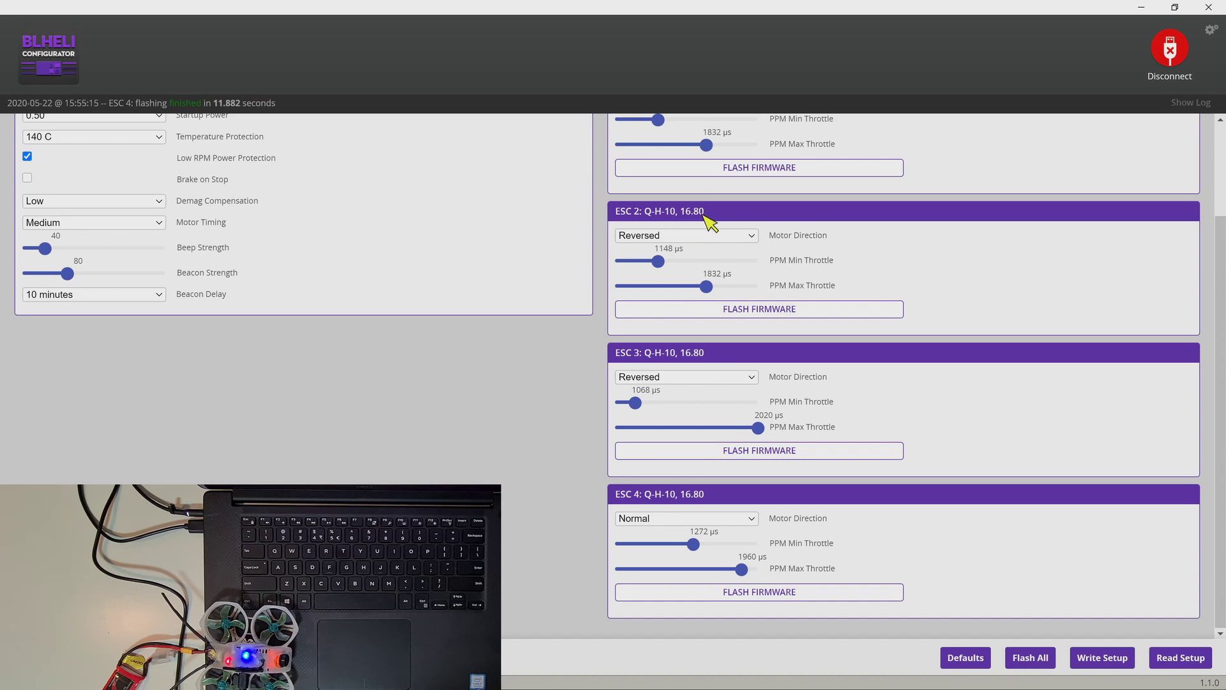
pyautogui.scroll(2, 741, 250)
pyautogui.click(751, 209)
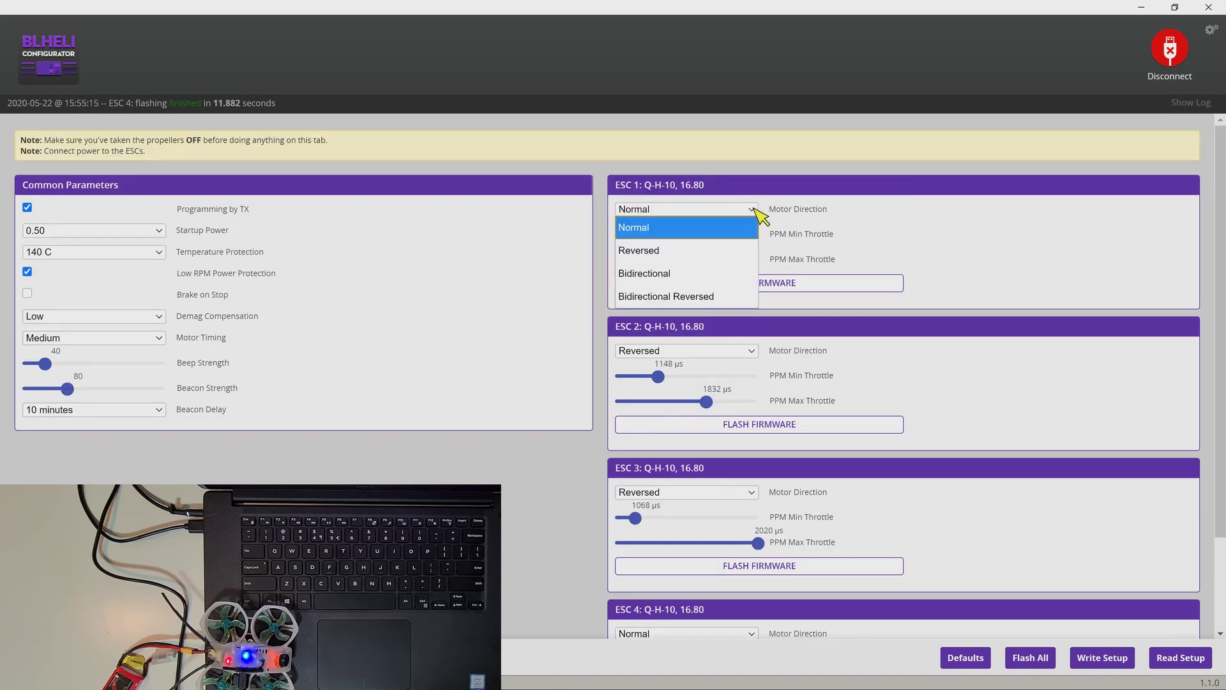
pyautogui.click(735, 250)
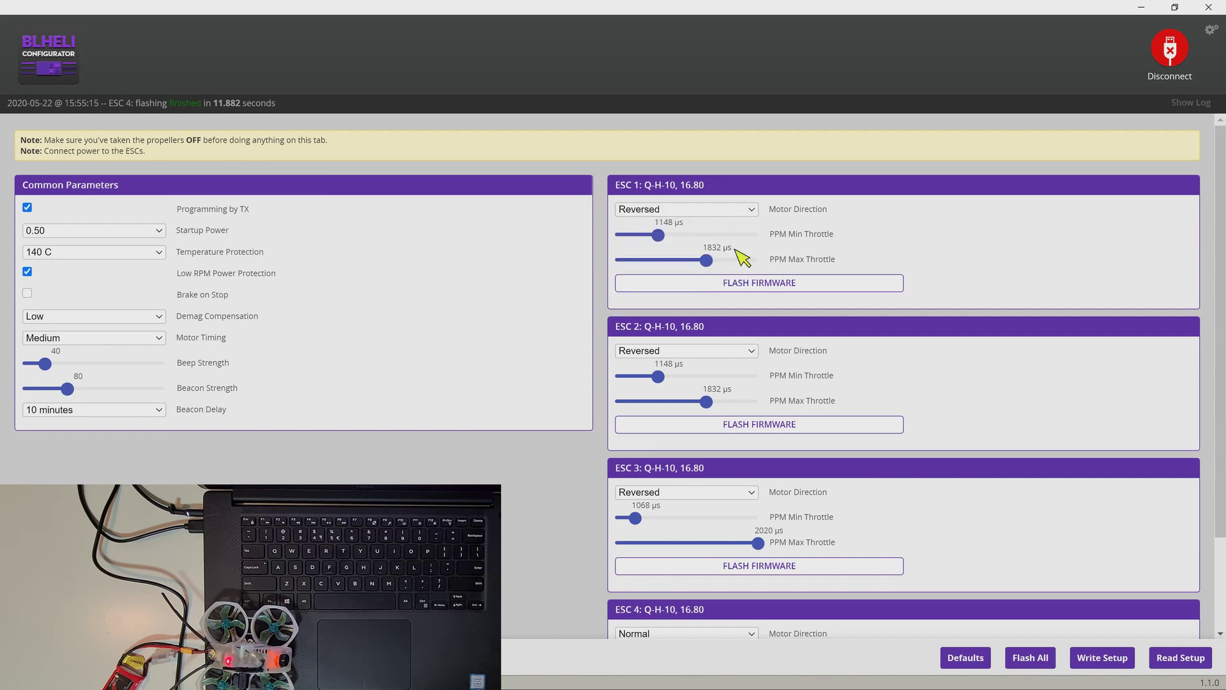
pyautogui.click(754, 352)
pyautogui.click(732, 371)
# Step: Set the motor direction of ESC 3 to Normal and of ESC 4 to Reversed, and write the setup to the ESCs
pyautogui.scroll(-2, 739, 383)
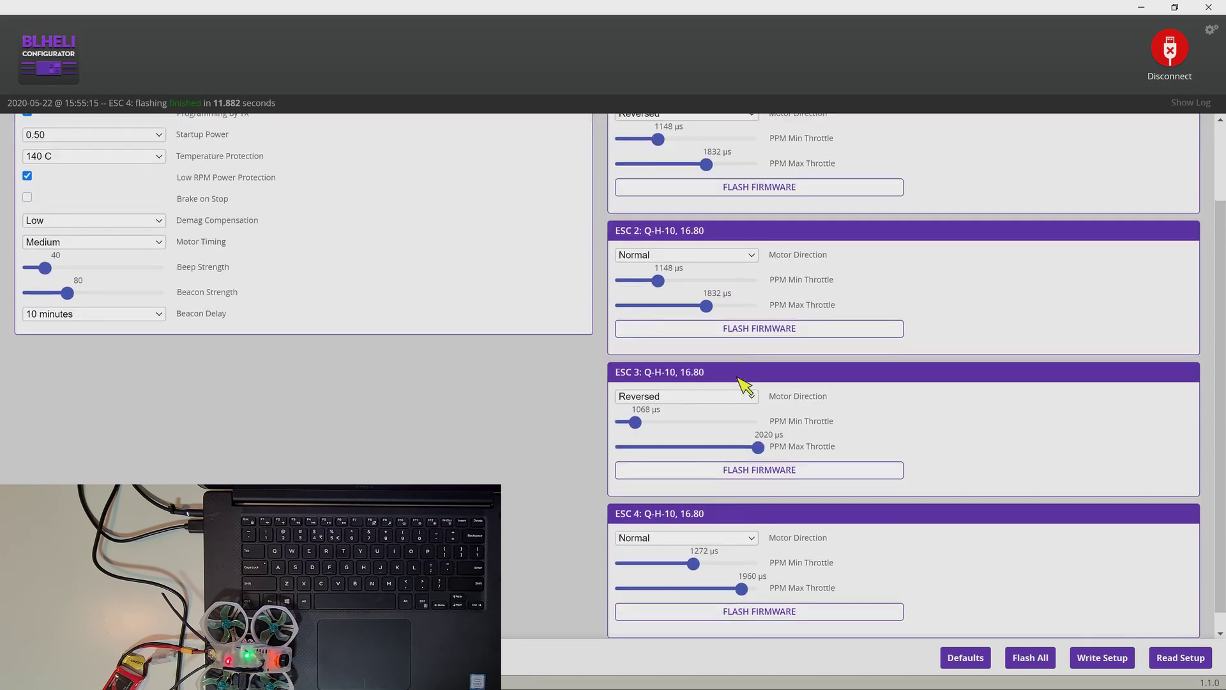
pyautogui.click(753, 383)
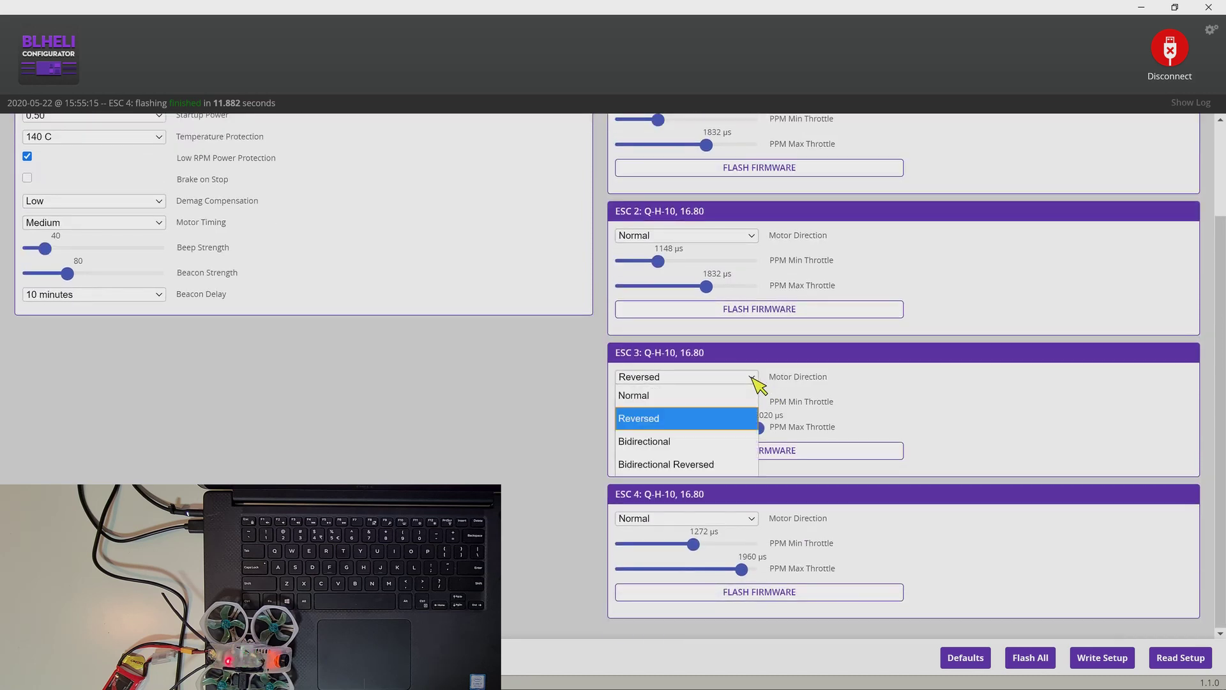
pyautogui.click(748, 398)
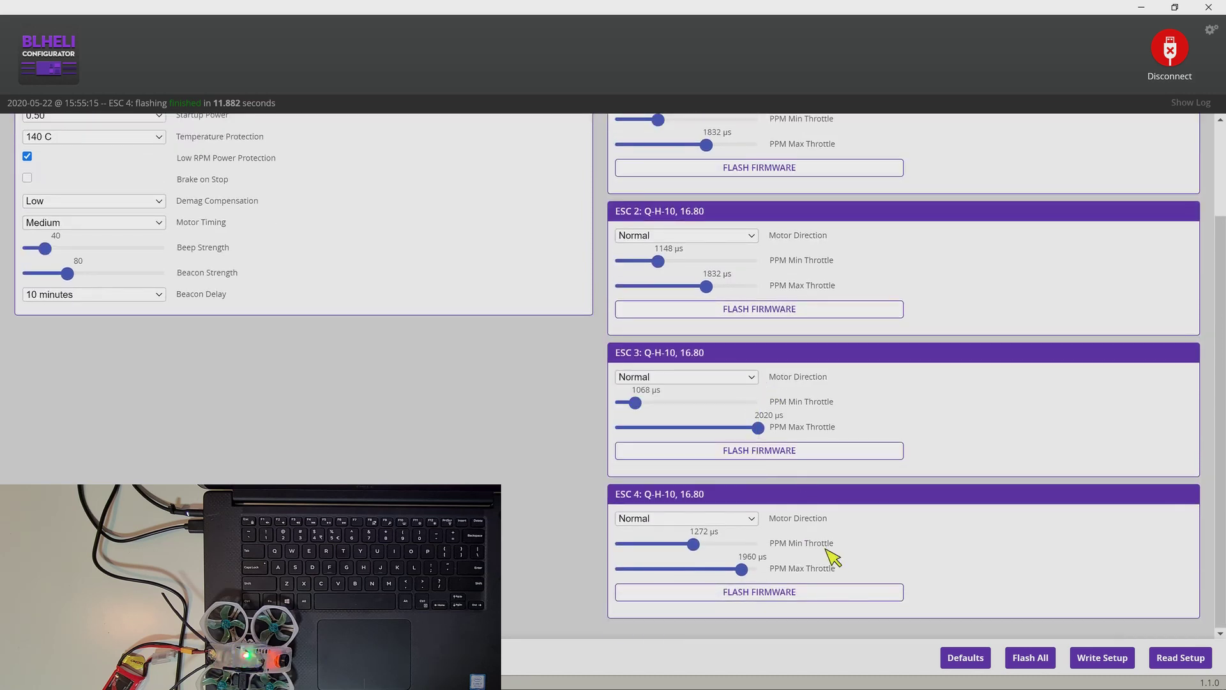
pyautogui.click(751, 520)
pyautogui.click(754, 560)
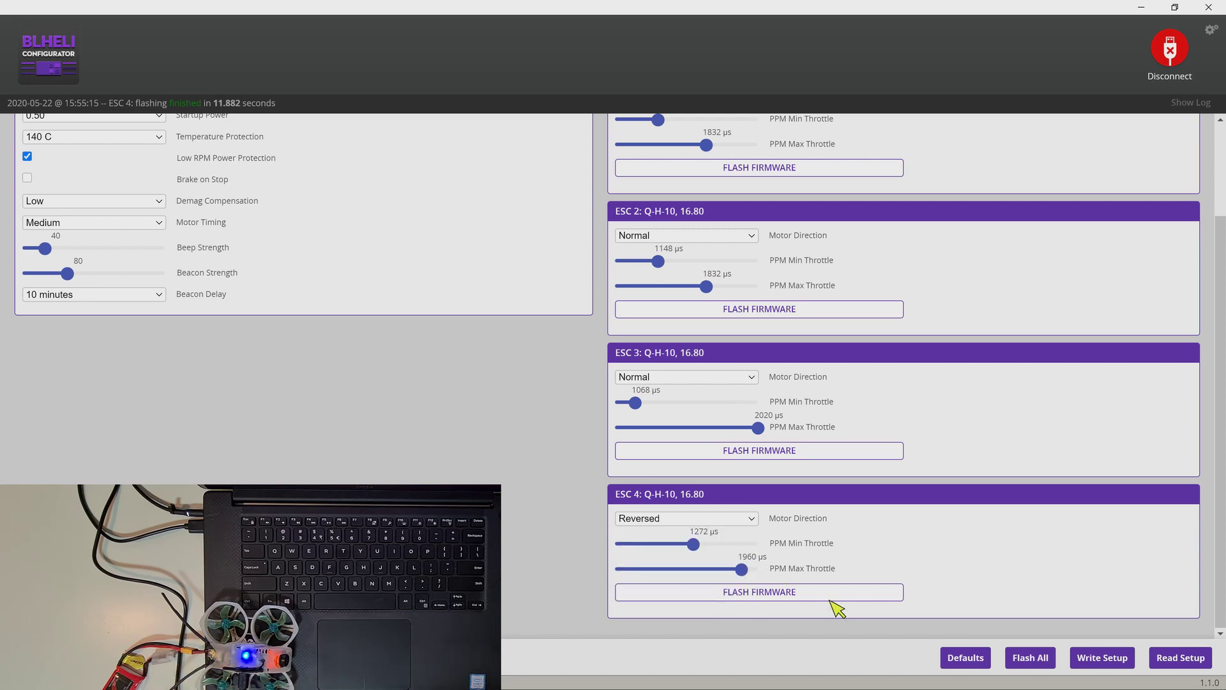
pyautogui.click(1106, 665)
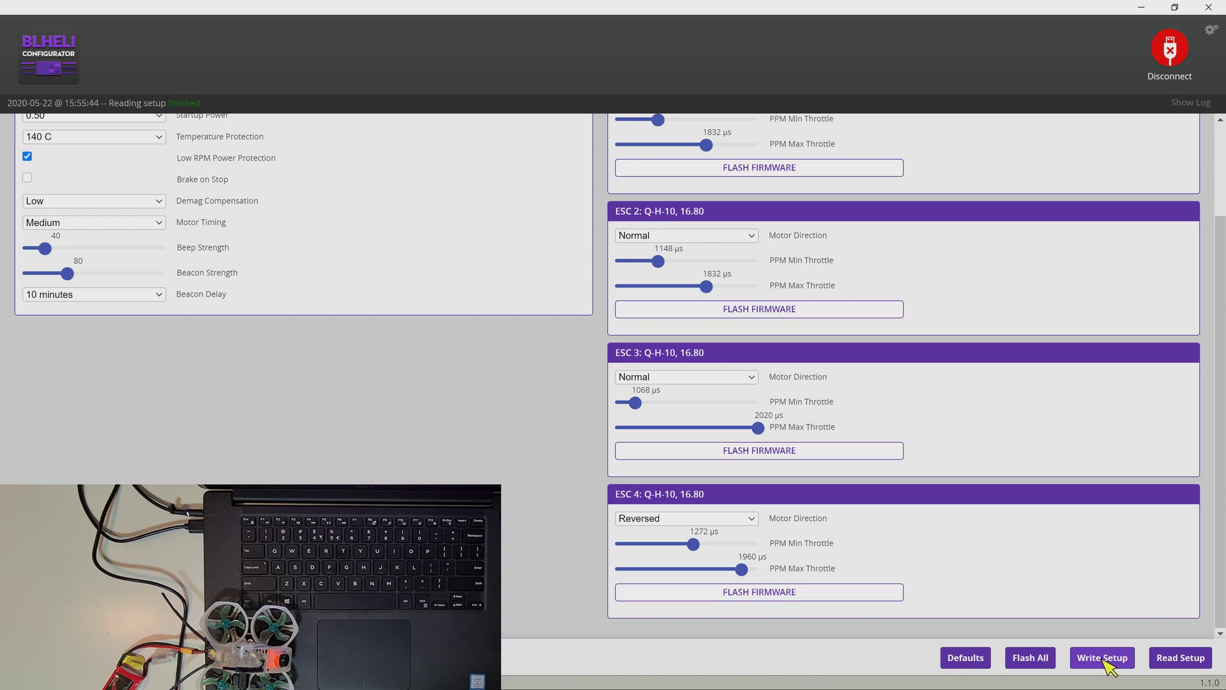
# Step: Disconnect from the flight controller and close BLHeli Configurator
pyautogui.click(1171, 49)
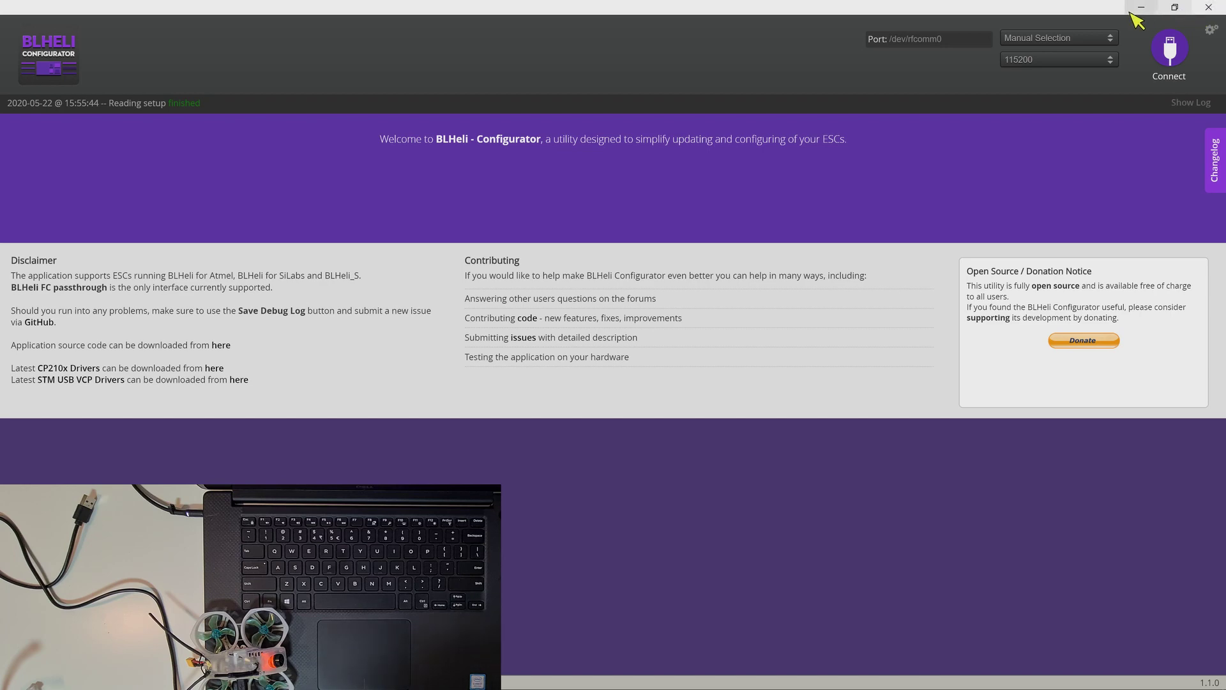
pyautogui.click(1218, 8)
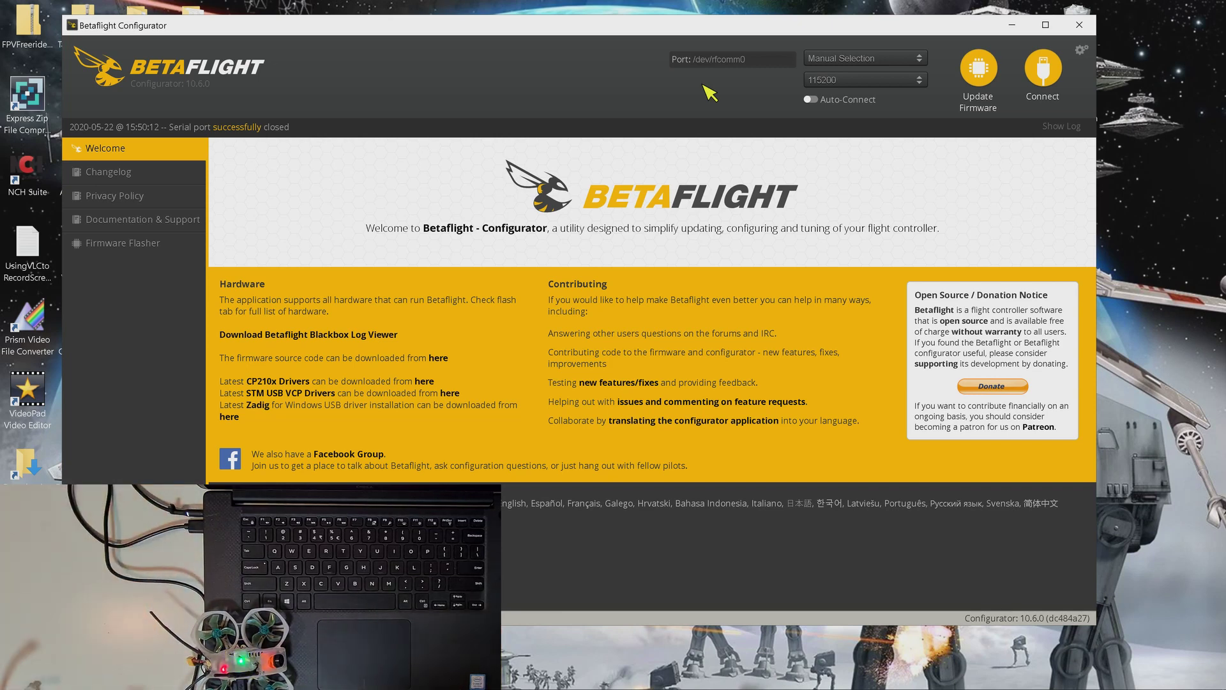
# Step: Connect the flight controller in Betaflight Configurator and list its configuration with the CLI command "diff all", going back to the start of the output
pyautogui.click(1054, 78)
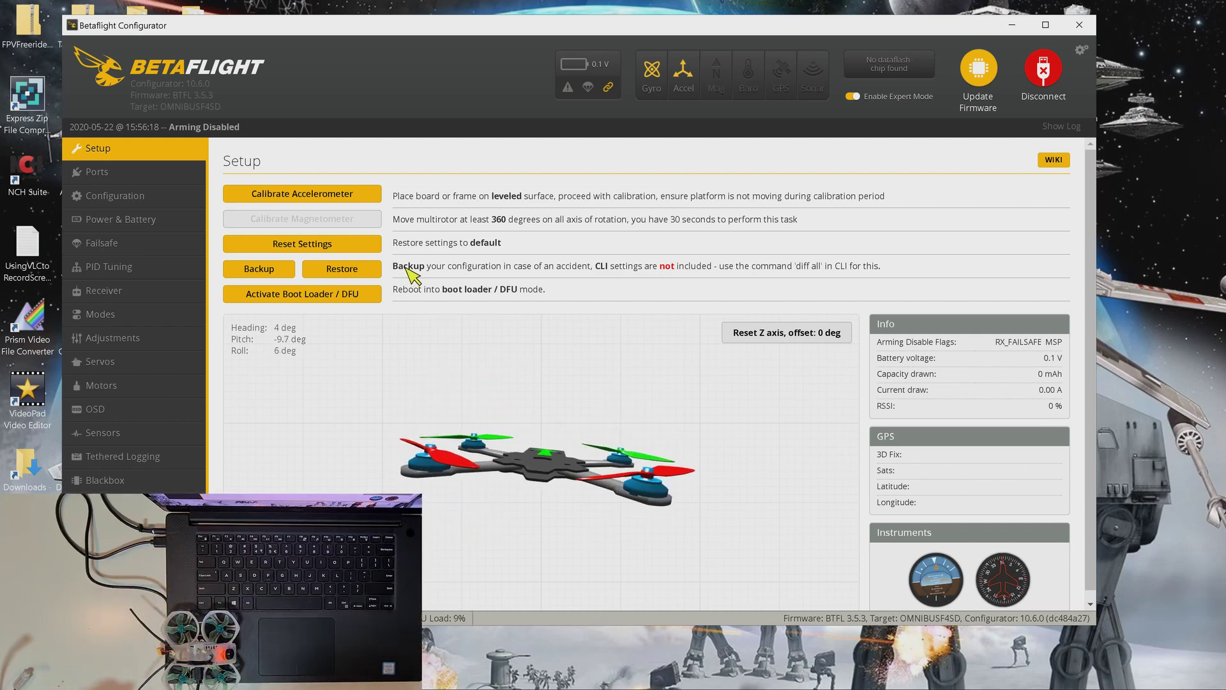
pyautogui.click(99, 503)
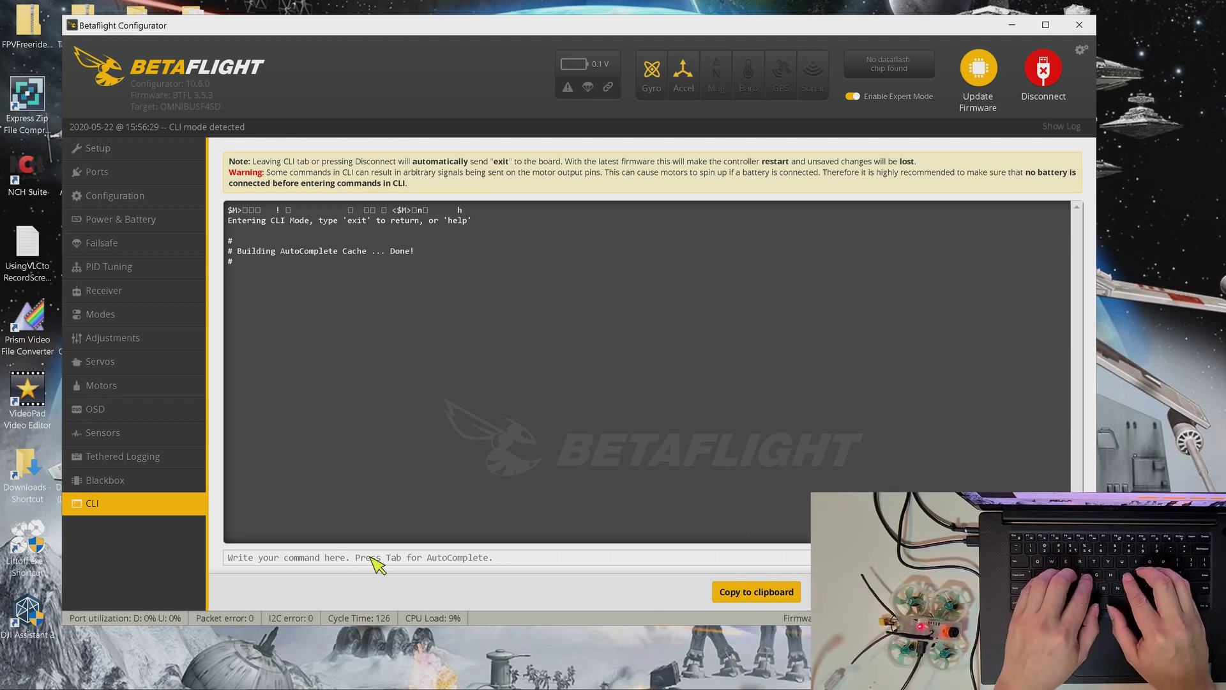
pyautogui.write('diff all')
pyautogui.press('Return')
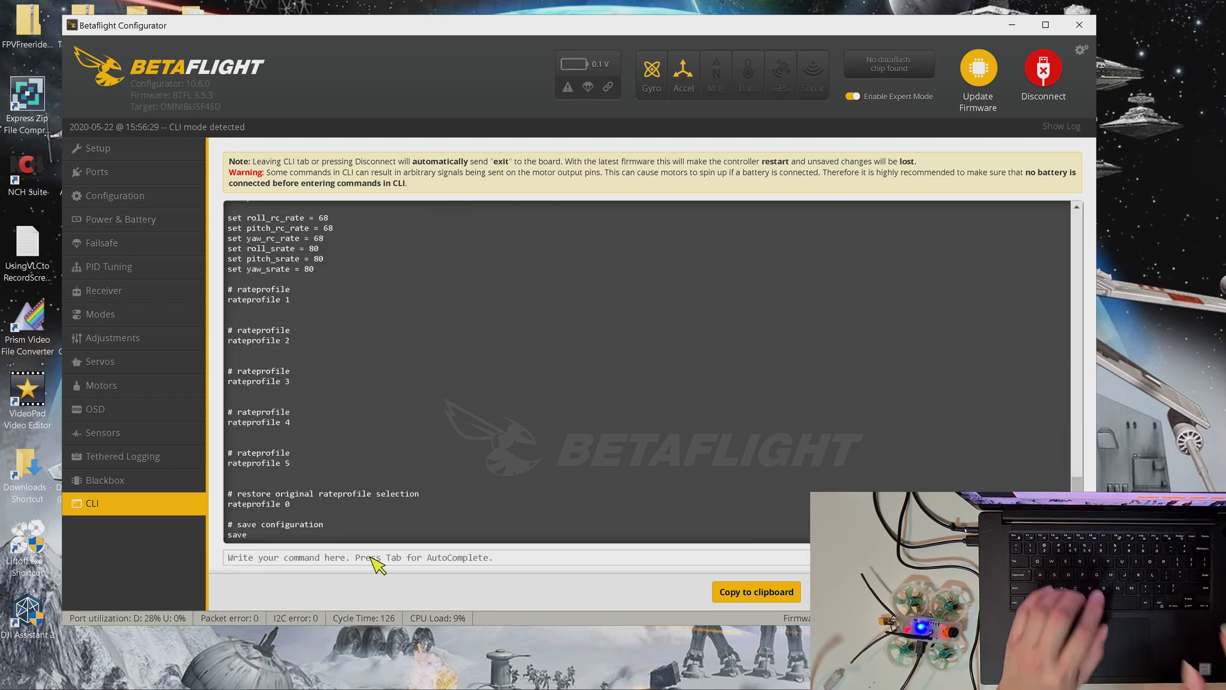
pyautogui.scroll(1, 345, 392)
pyautogui.scroll(15, 345, 393)
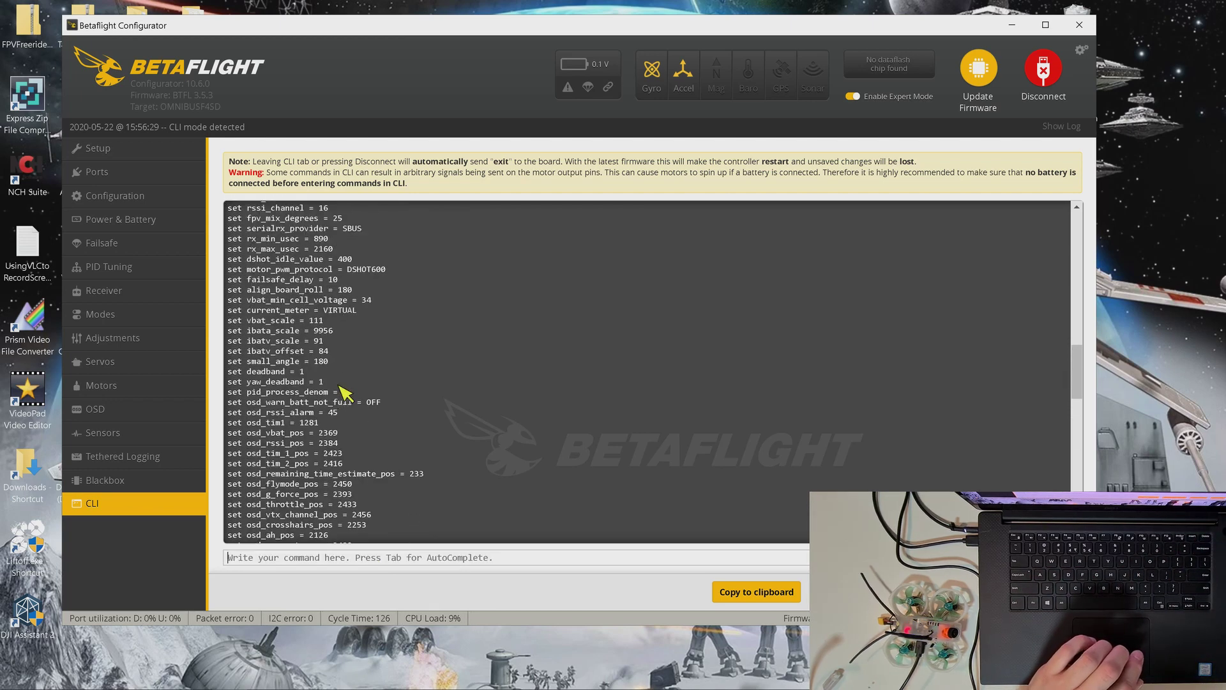
pyautogui.scroll(5, 345, 392)
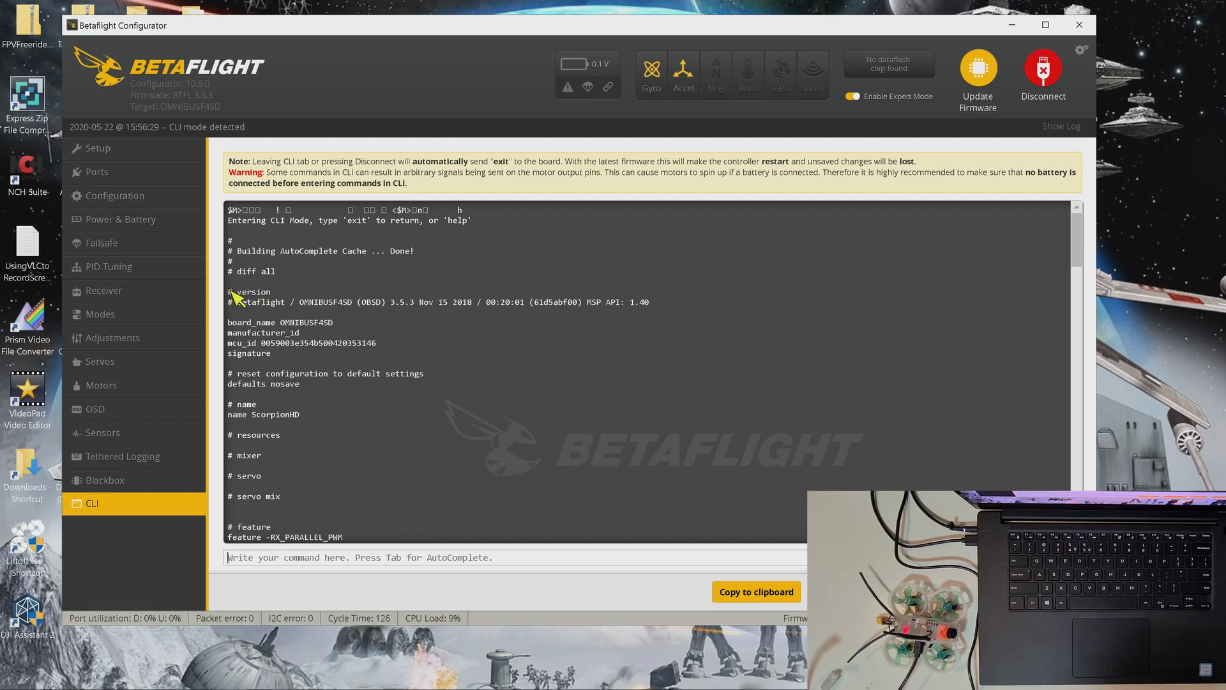
# Step: Select and copy the CLI output from the "# version" line down to the final "save" line
pyautogui.moveTo(232, 295); pyautogui.dragTo(258, 358)
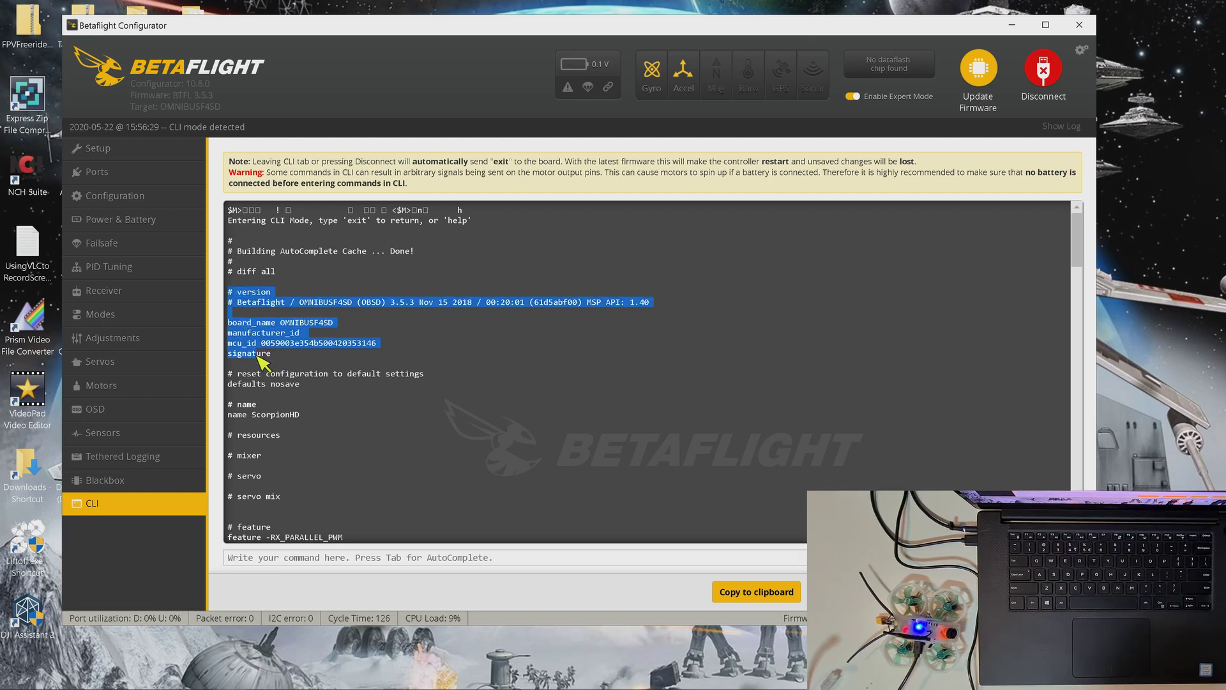
pyautogui.click(232, 305)
pyautogui.moveTo(232, 297); pyautogui.dragTo(458, 611)
pyautogui.moveTo(319, 576); pyautogui.dragTo(261, 549)
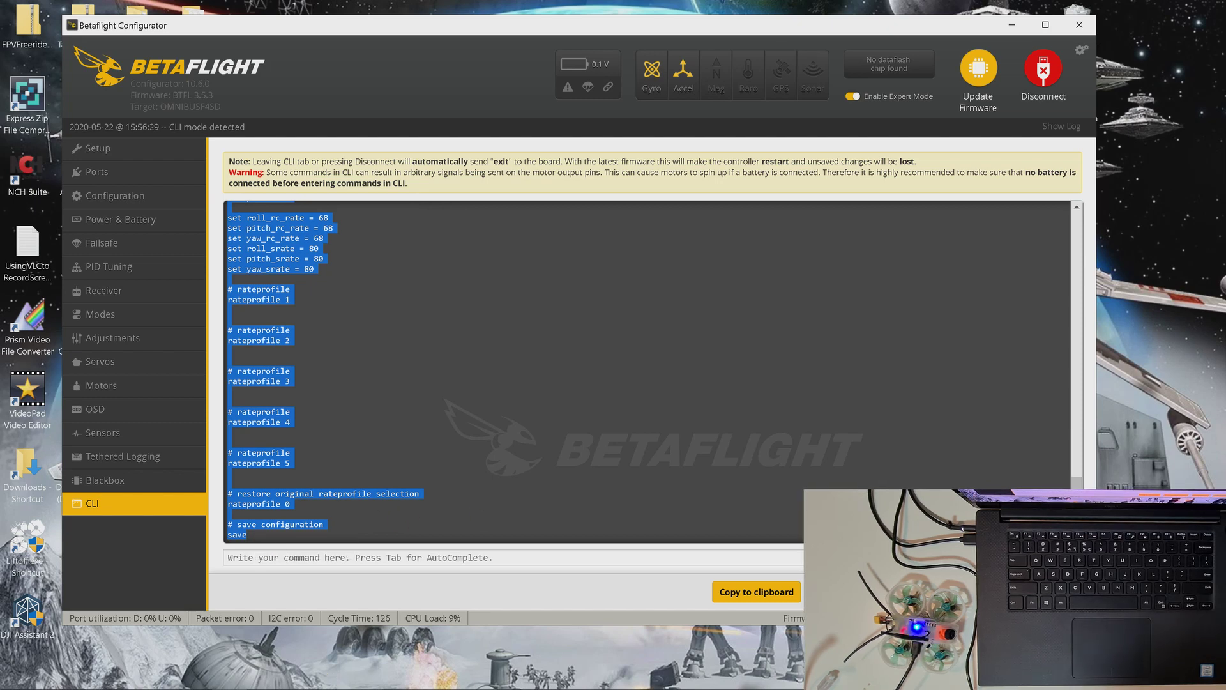
# Step: Open File Explorer and go to the Scorpion folder inside Documents > Betaflight
pyautogui.click(18, 677)
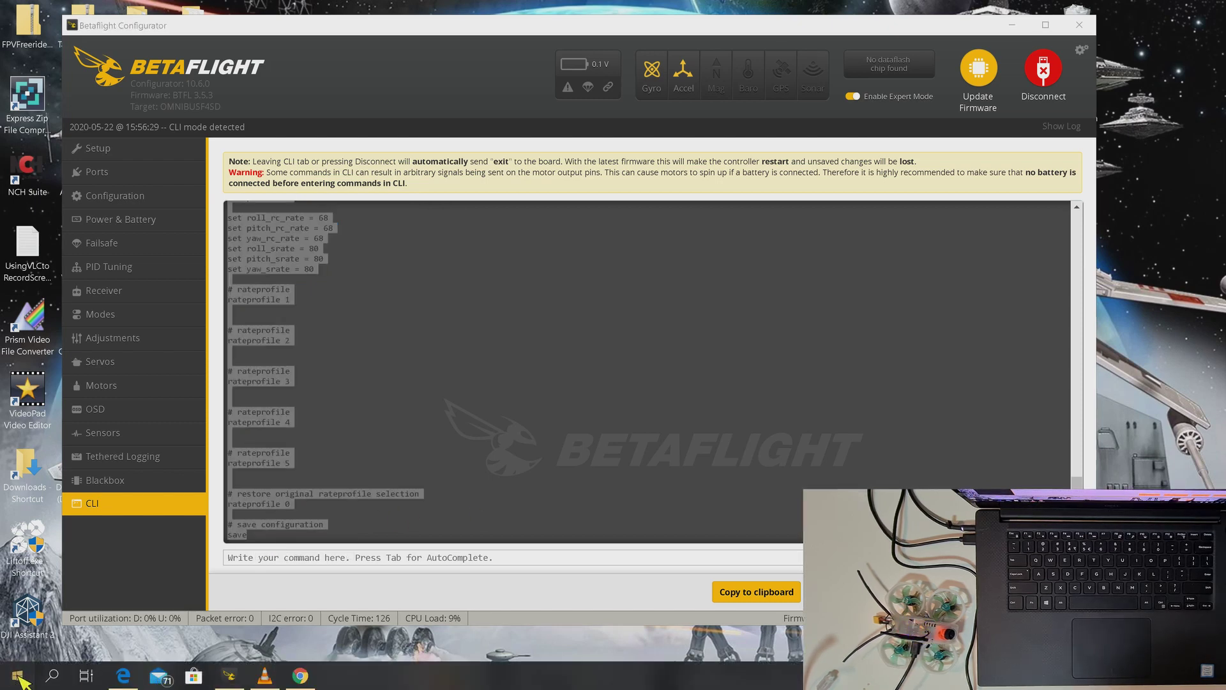
pyautogui.write('ex')
pyautogui.press('Return')
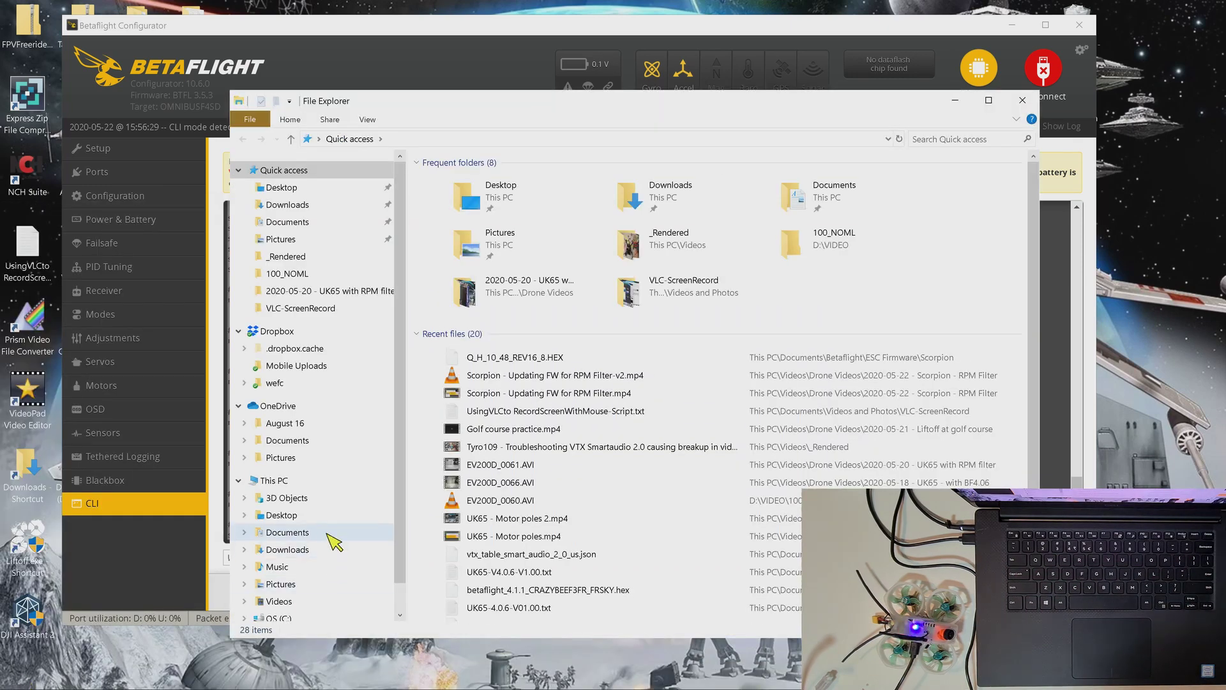
pyautogui.click(329, 534)
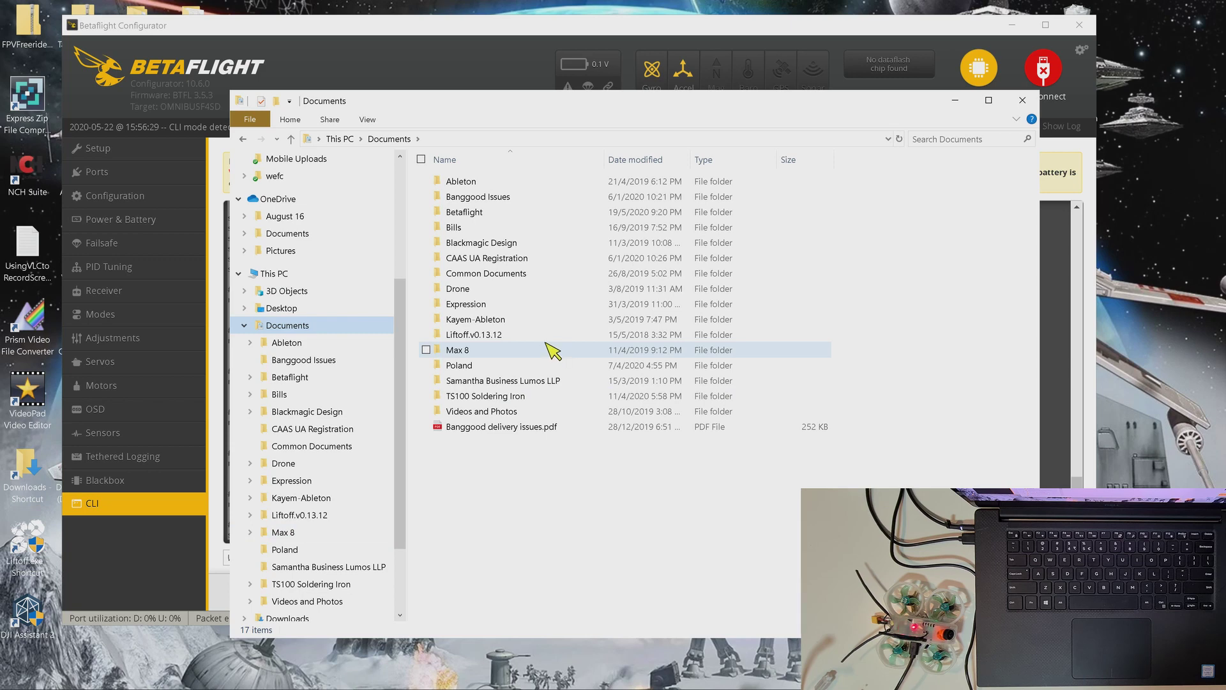
pyautogui.doubleClick(508, 212)
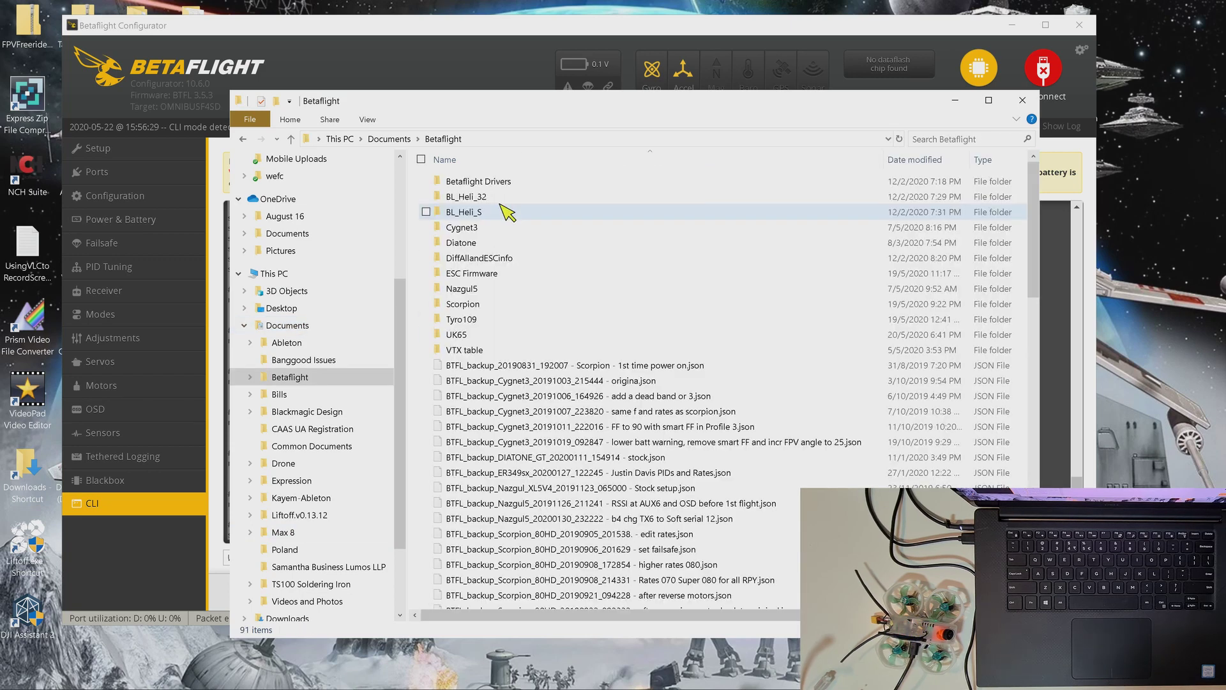
pyautogui.doubleClick(470, 306)
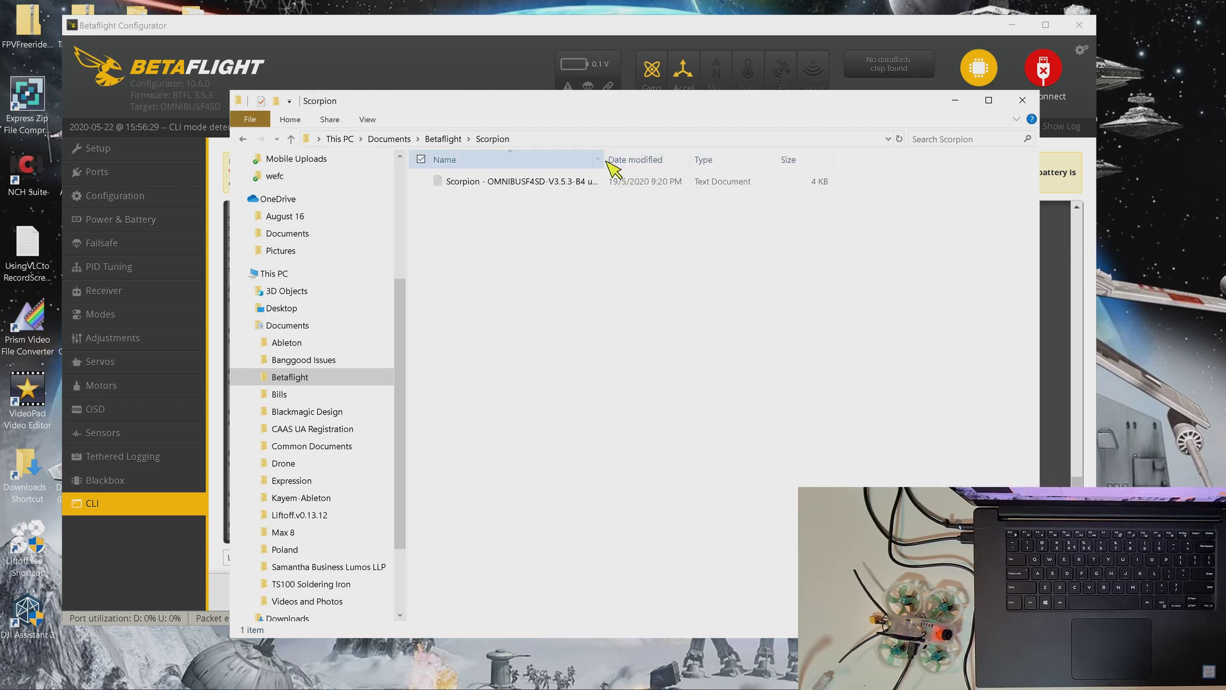
# Step: Widen the Name column to show the full file name and open "Scorpion - OMNIBUSF4SD-V3.5.3-B4 upgrade.txt"
pyautogui.moveTo(604, 159); pyautogui.dragTo(637, 160)
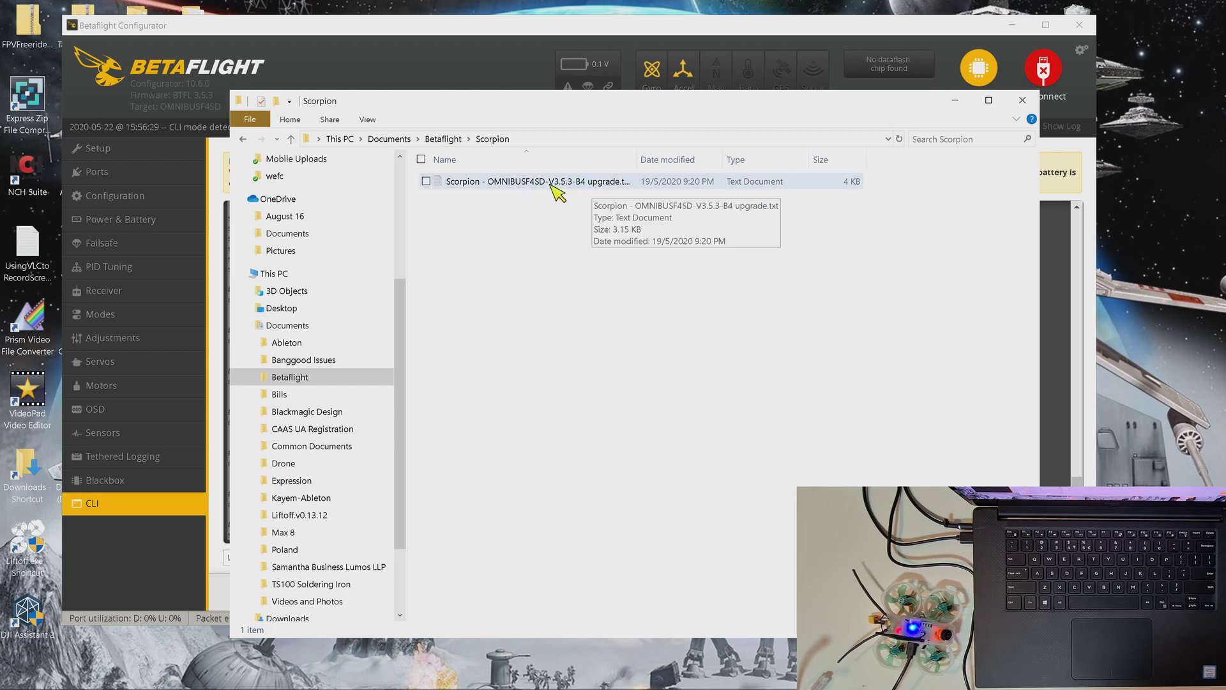
pyautogui.moveTo(638, 160); pyautogui.dragTo(685, 161)
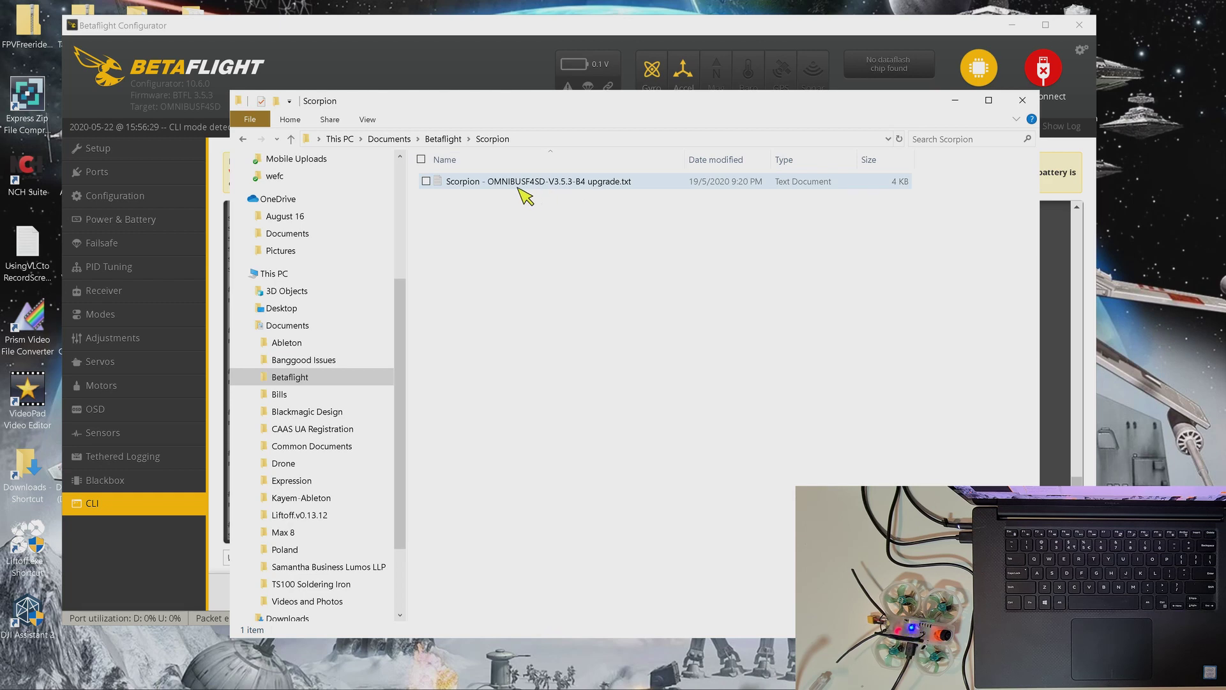
pyautogui.doubleClick(555, 186)
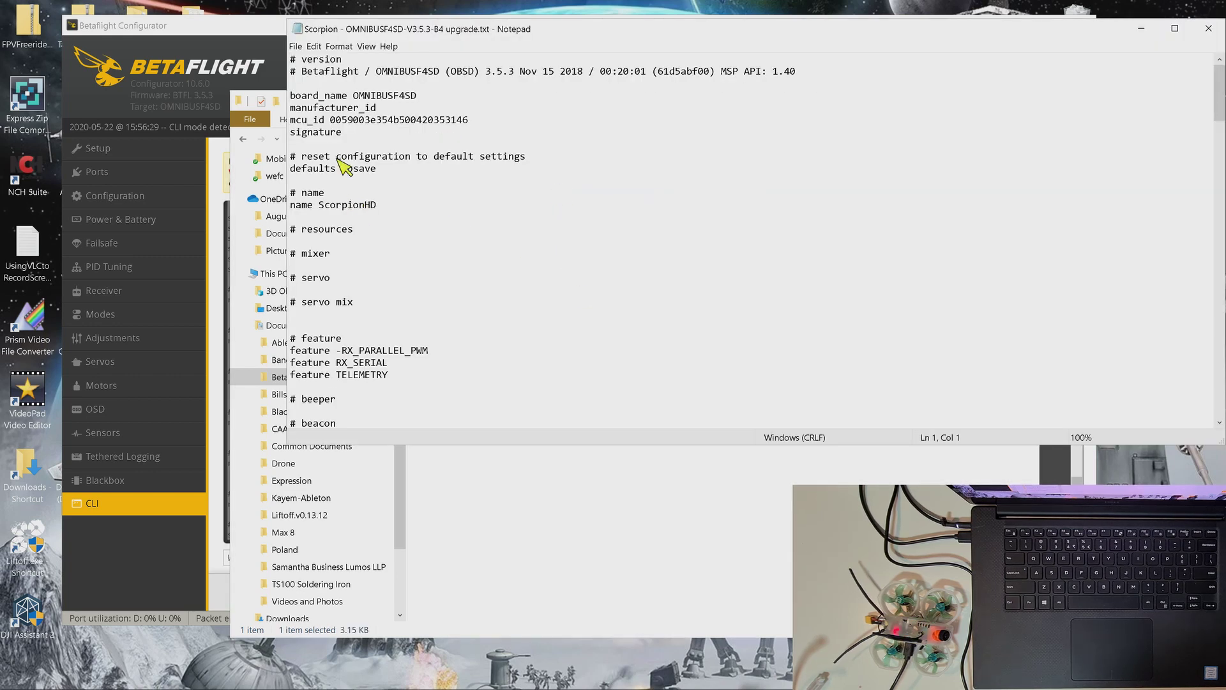
# Step: Replace the entire text of the backup file with the copied "diff all" output and check it from the start
pyautogui.moveTo(295, 62); pyautogui.dragTo(492, 460)
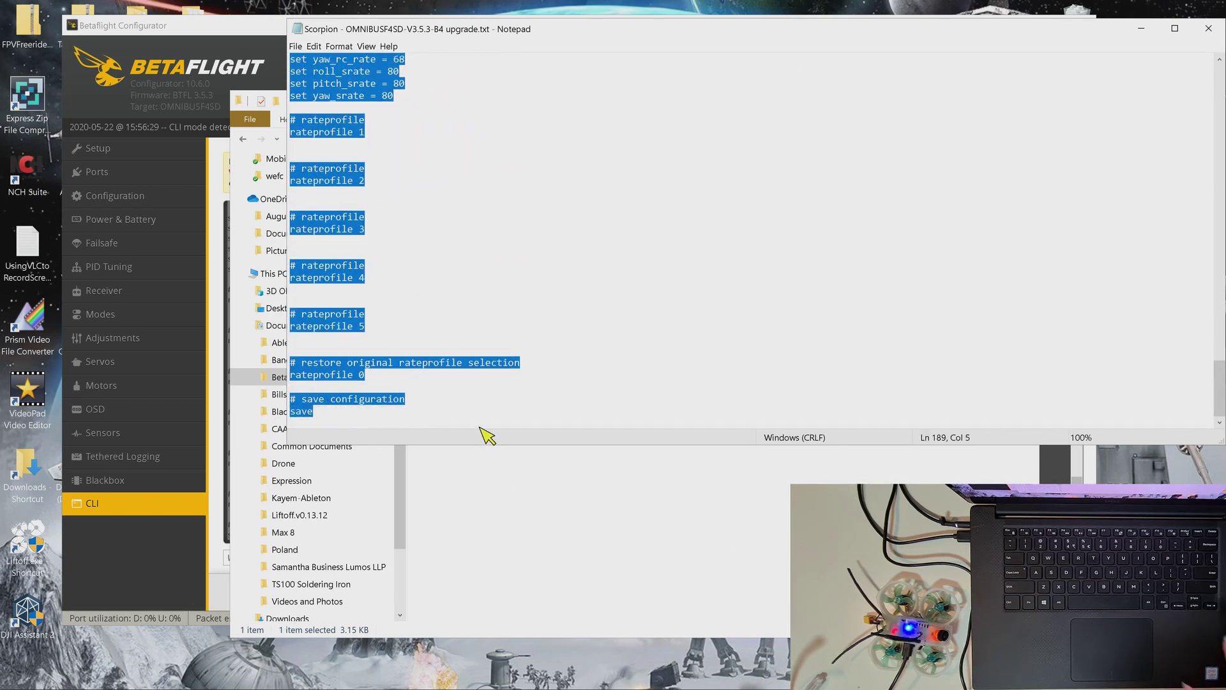
pyautogui.press('BackSpace')
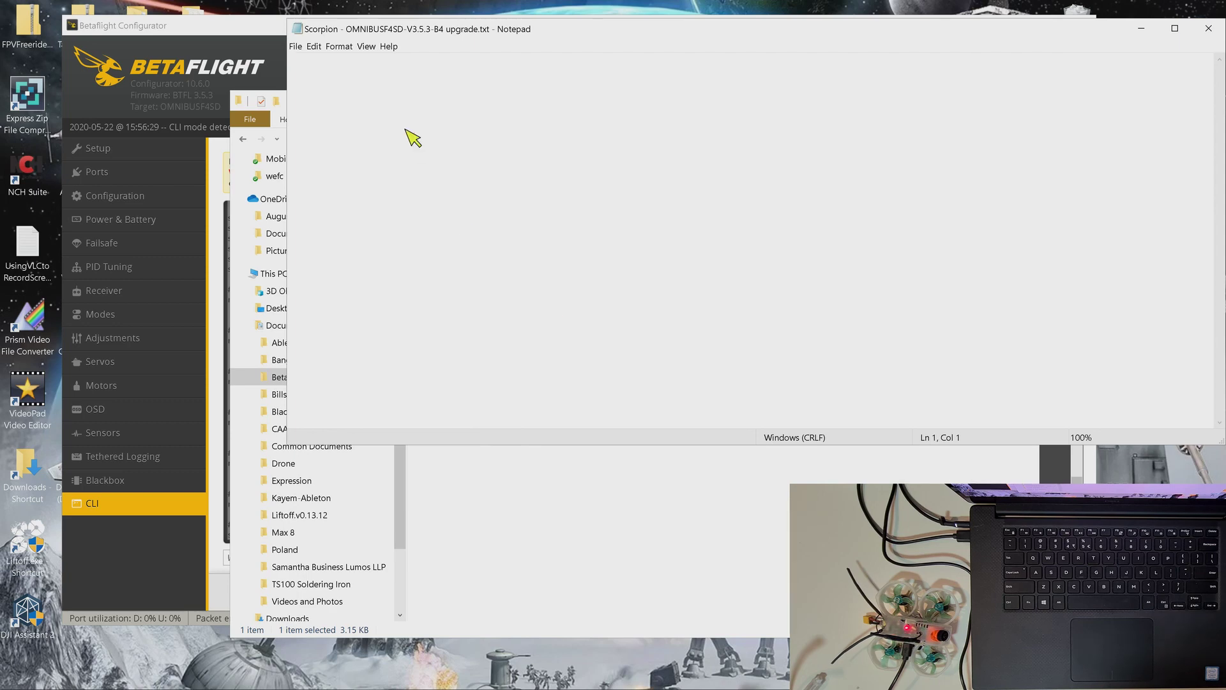
pyautogui.hotkey('ctrl', 'z')
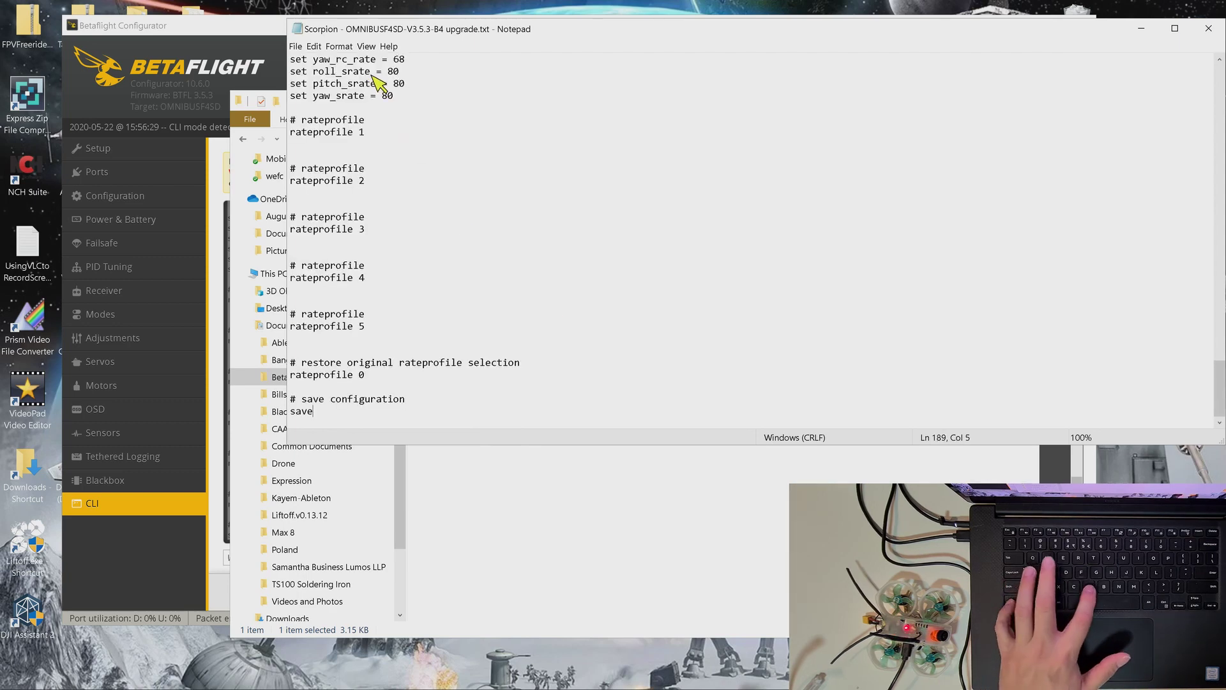
pyautogui.scroll(20, 422, 129)
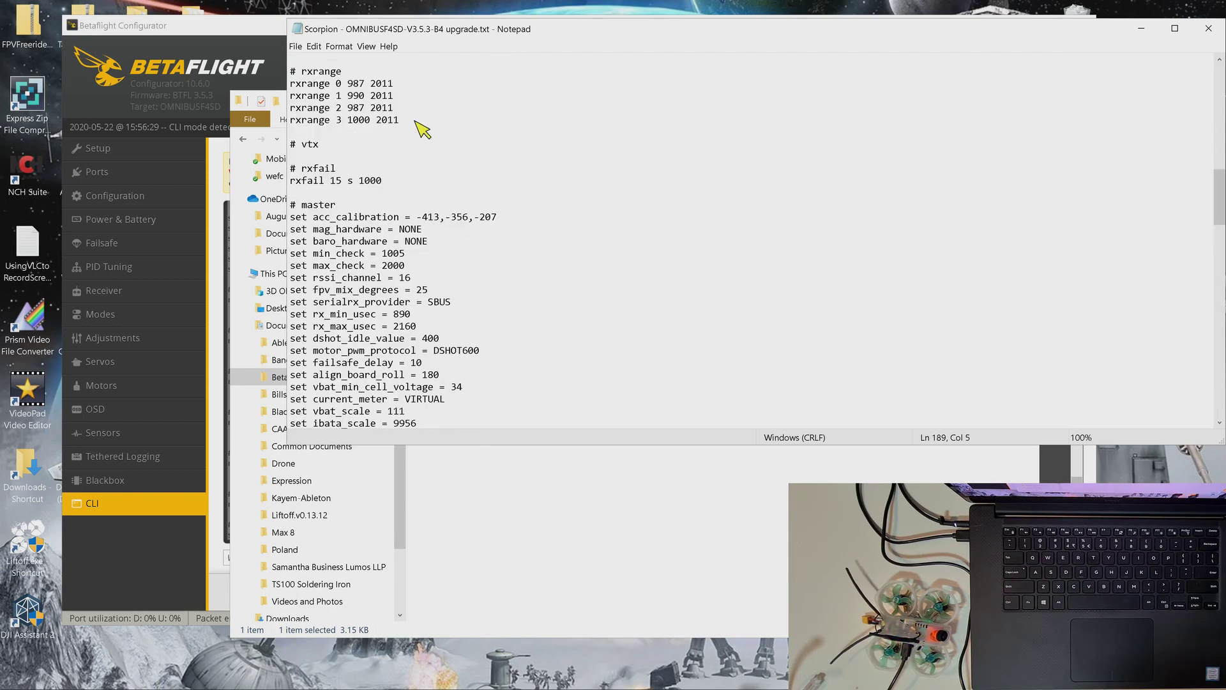
pyautogui.scroll(3, 422, 130)
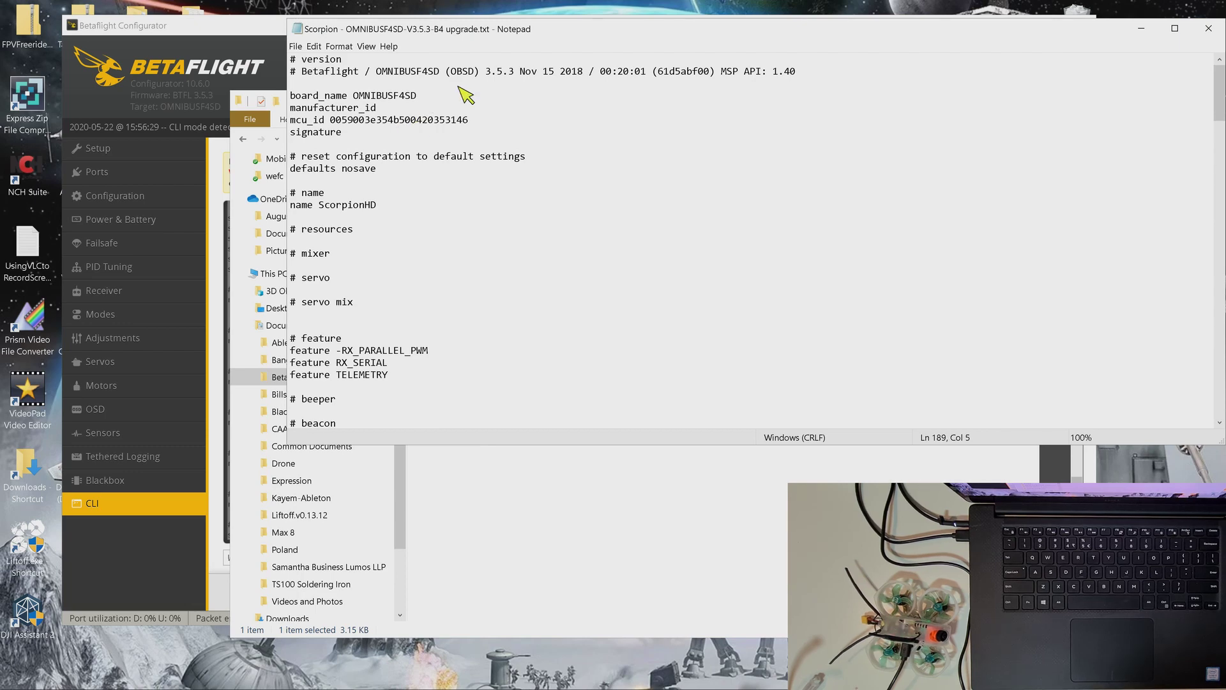
# Step: Save and close the backup text file, and minimise File Explorer to return to Betaflight Configurator
pyautogui.click(296, 47)
pyautogui.click(297, 48)
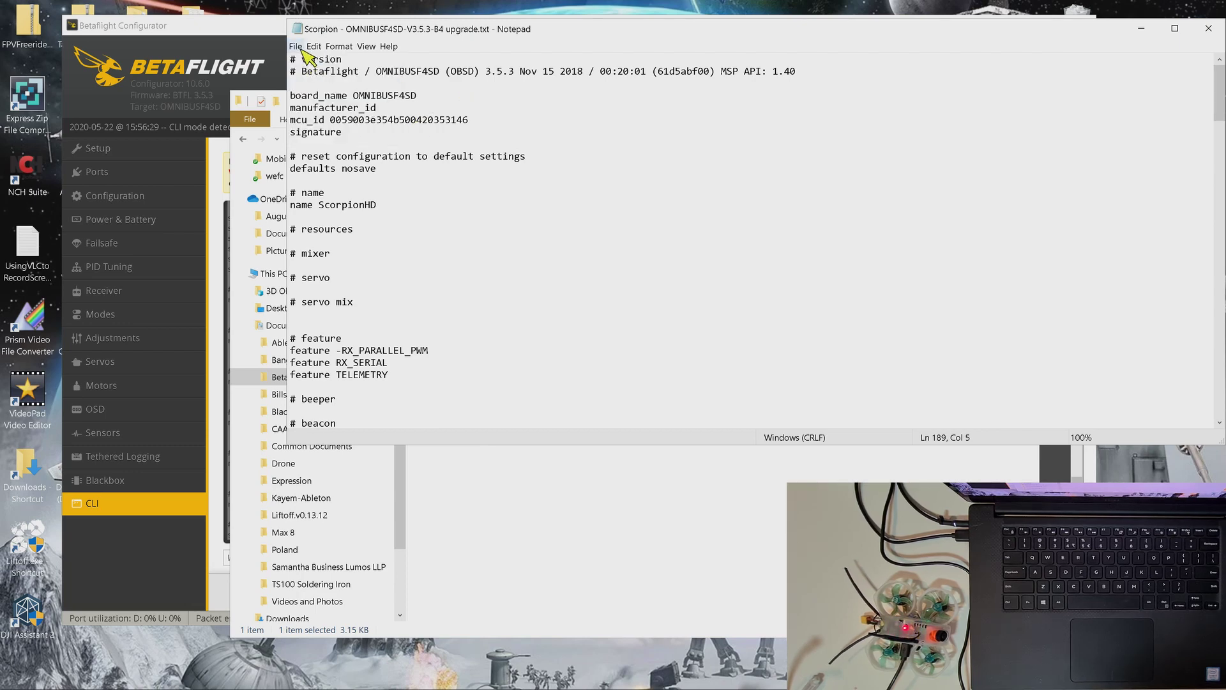
pyautogui.click(297, 46)
pyautogui.click(320, 142)
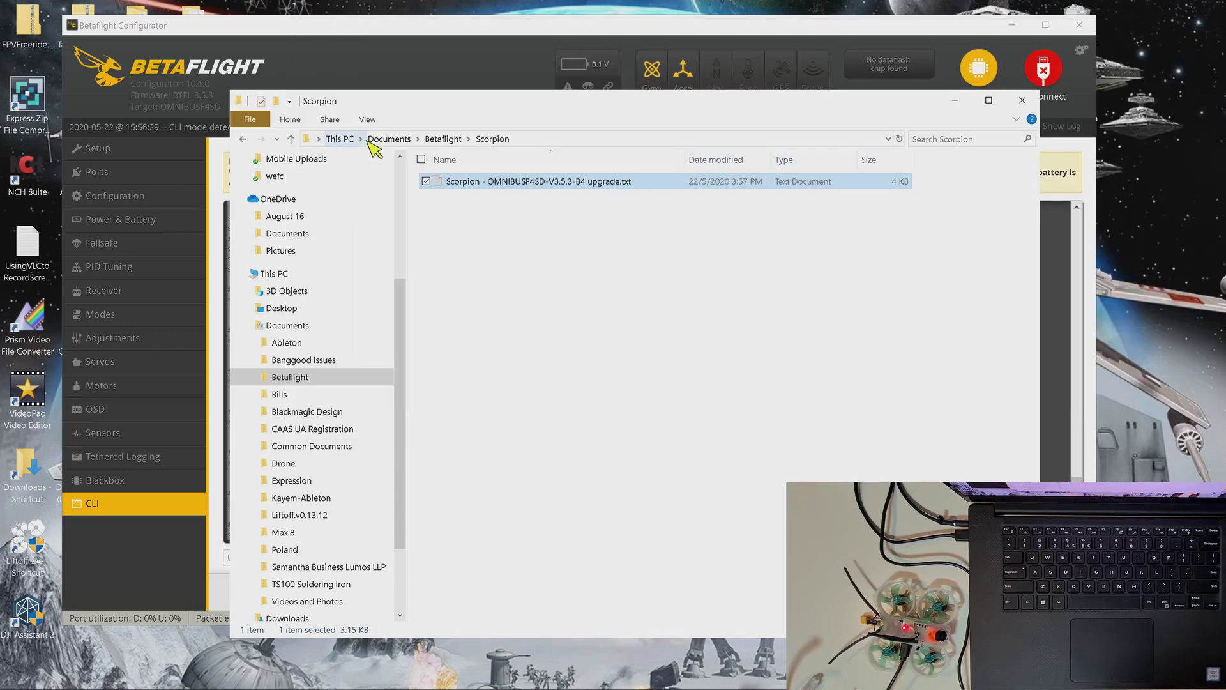
pyautogui.click(955, 101)
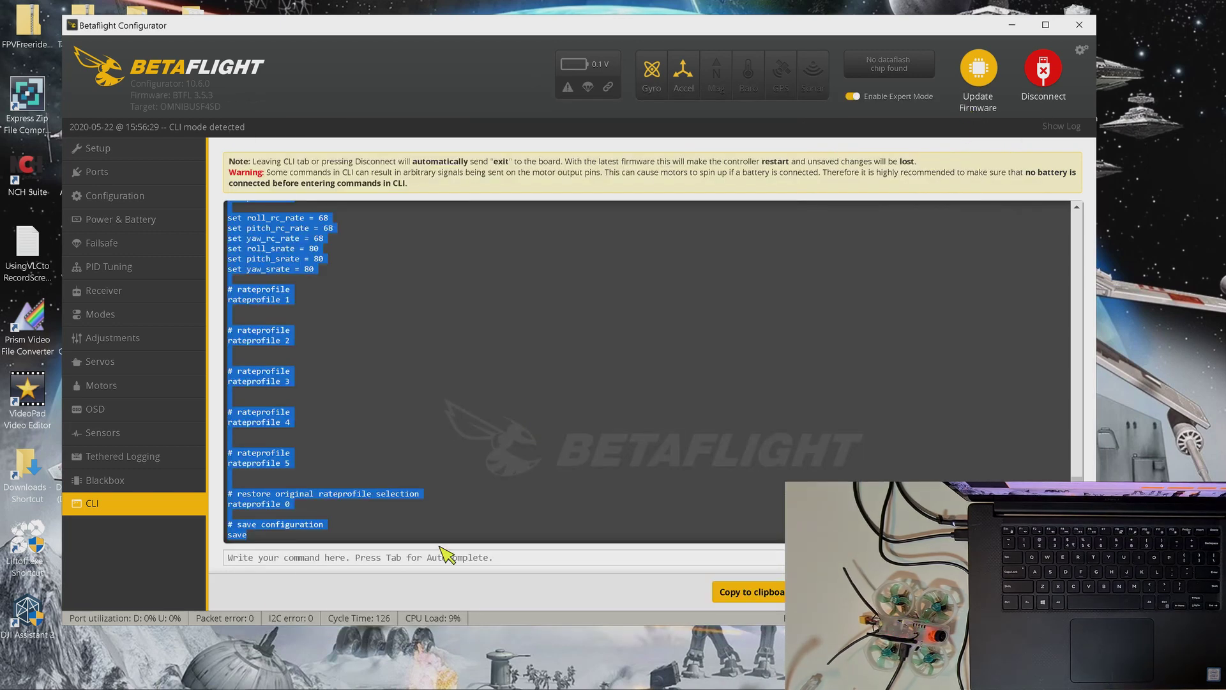
# Step: Put the flight controller into bootloader (DFU) mode with the CLI command "bl" and open the firmware flasher
pyautogui.click(358, 556)
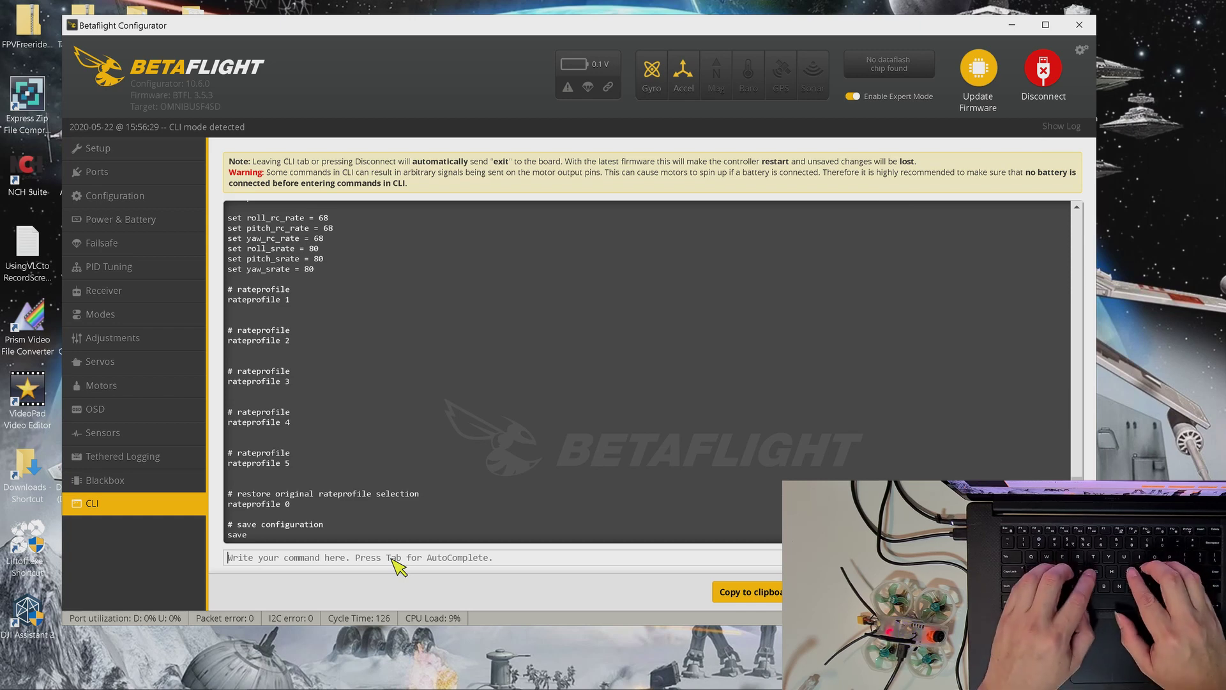
pyautogui.write('bl')
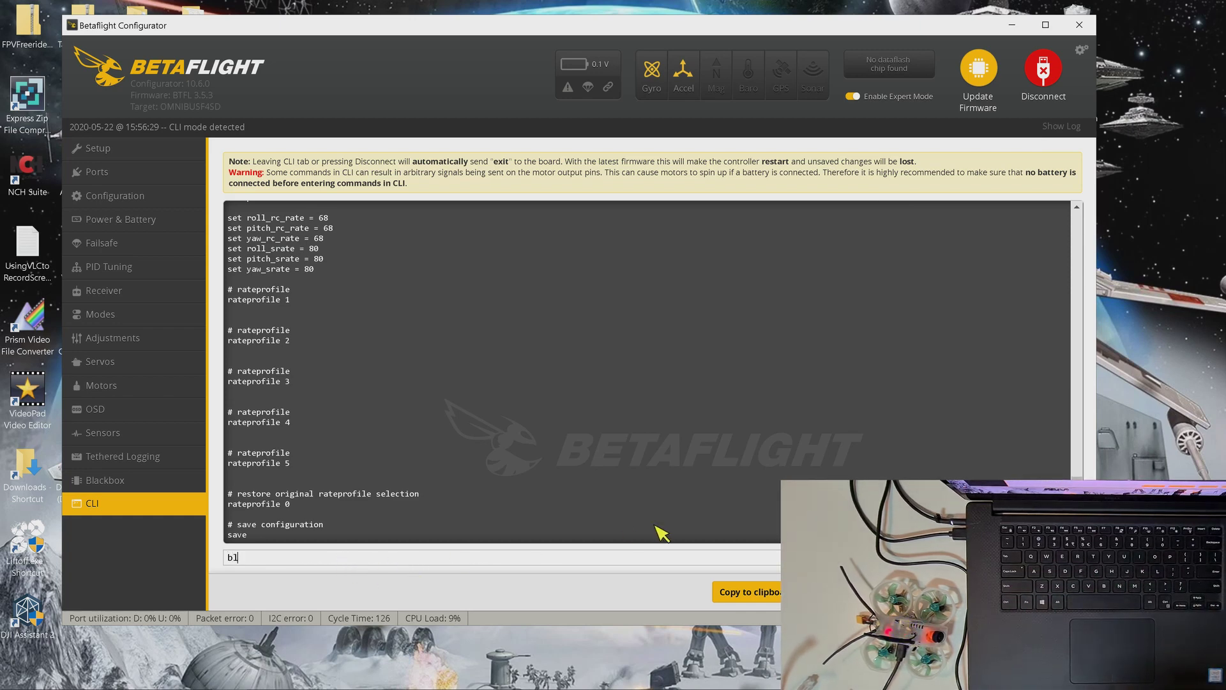
pyautogui.press('Return')
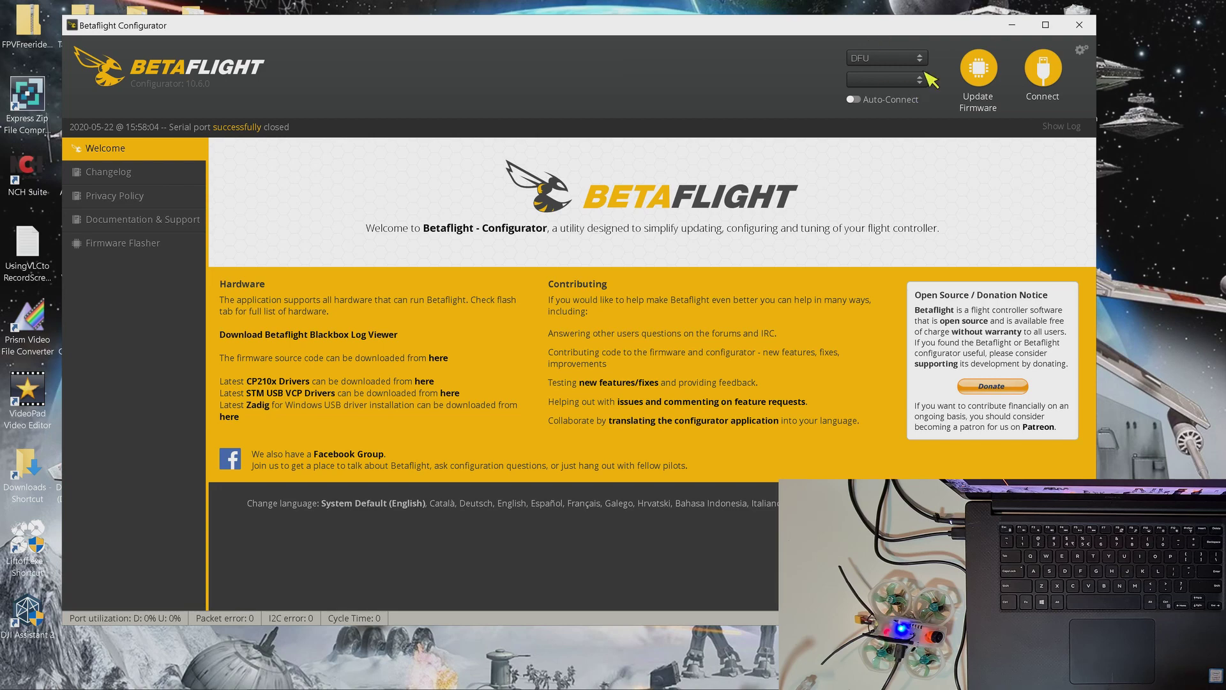
pyautogui.click(980, 76)
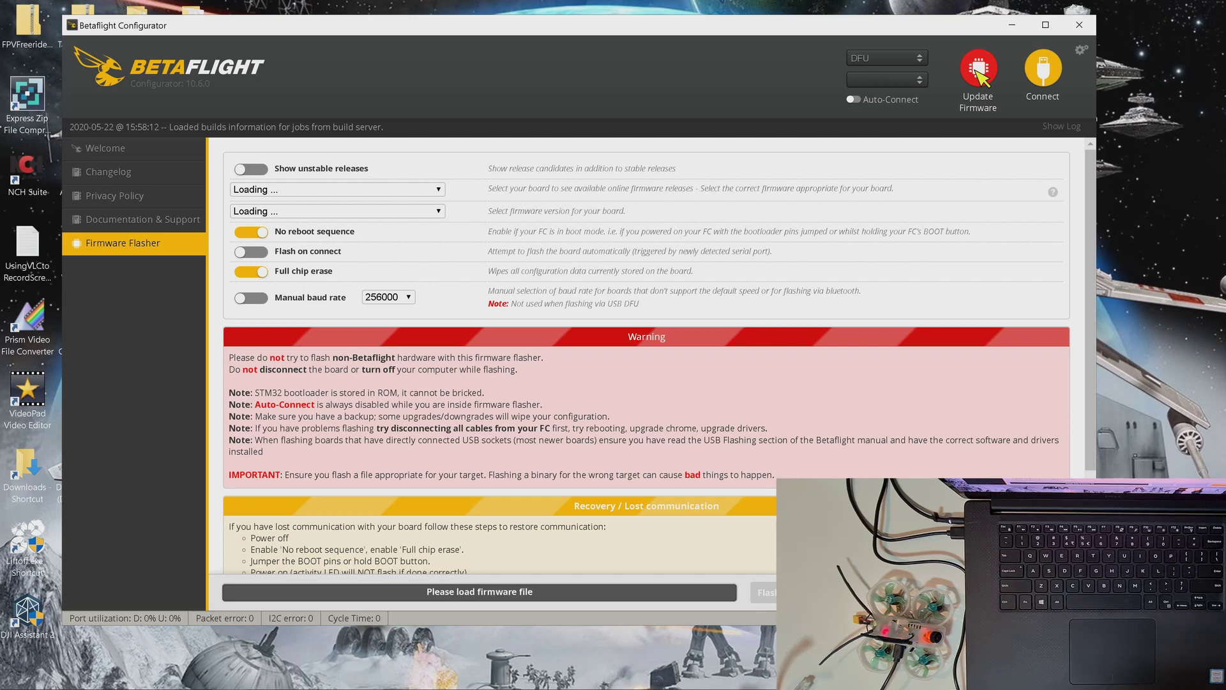
# Step: Reopen the Scorpion backup text file from File Explorer to look up the flight controller's board name
pyautogui.moveTo(344, 680)
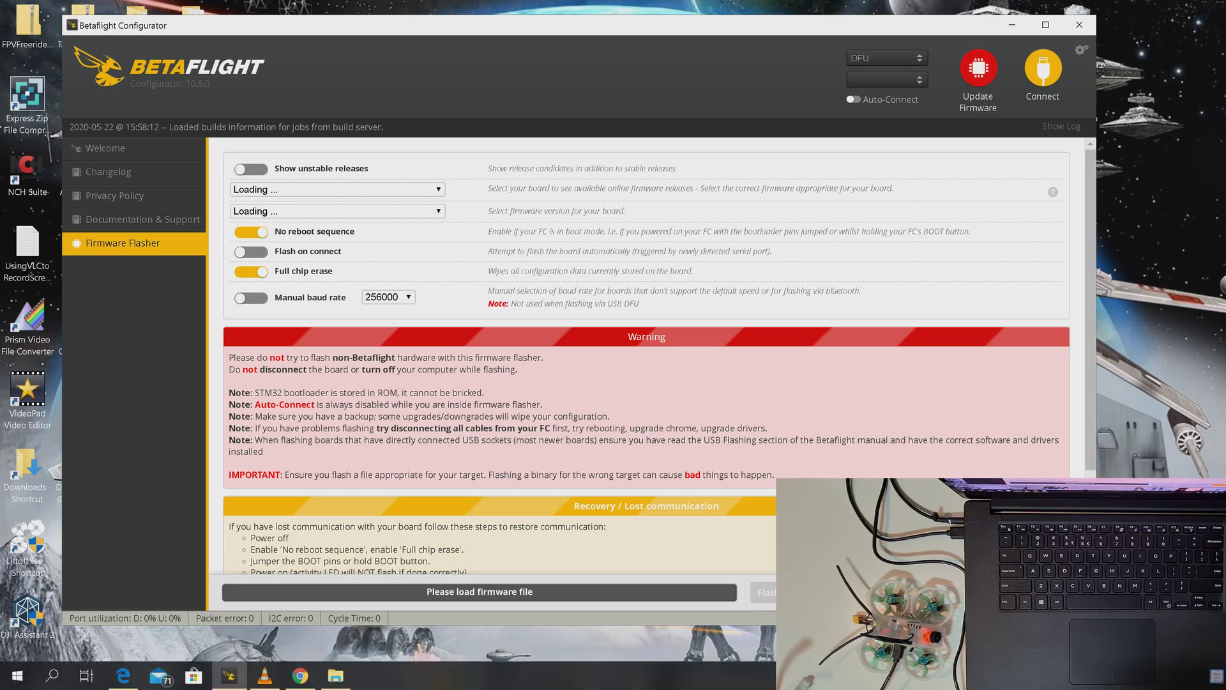
pyautogui.click(348, 681)
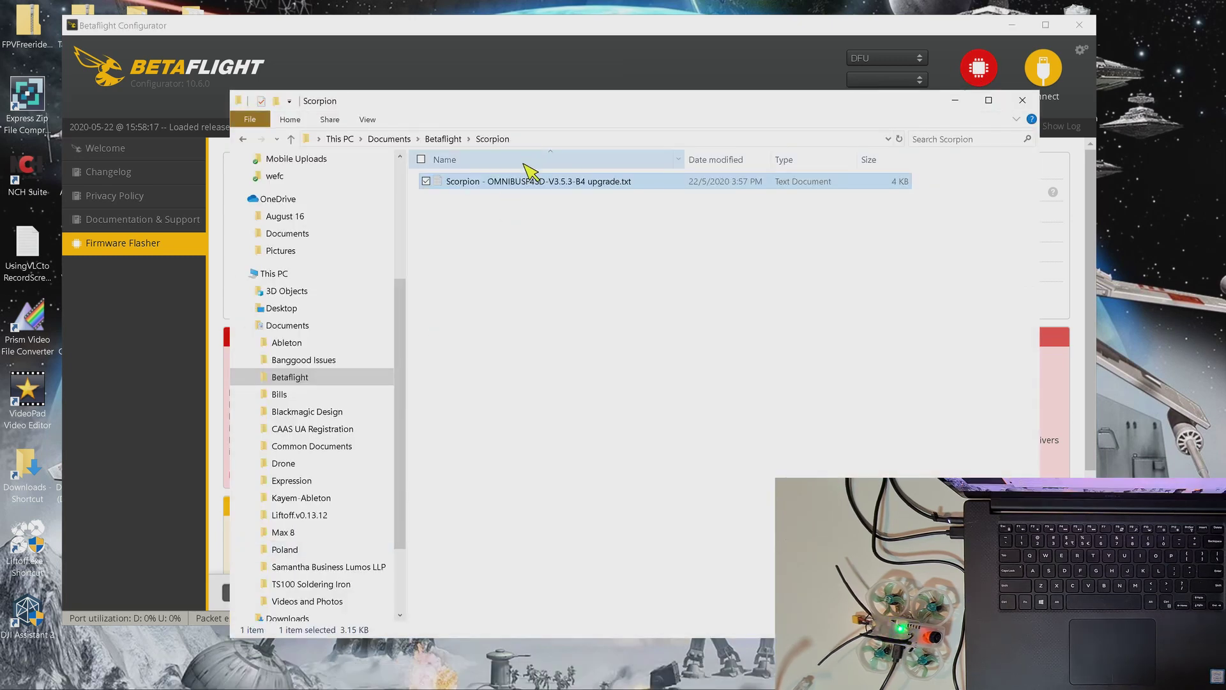
pyautogui.doubleClick(515, 184)
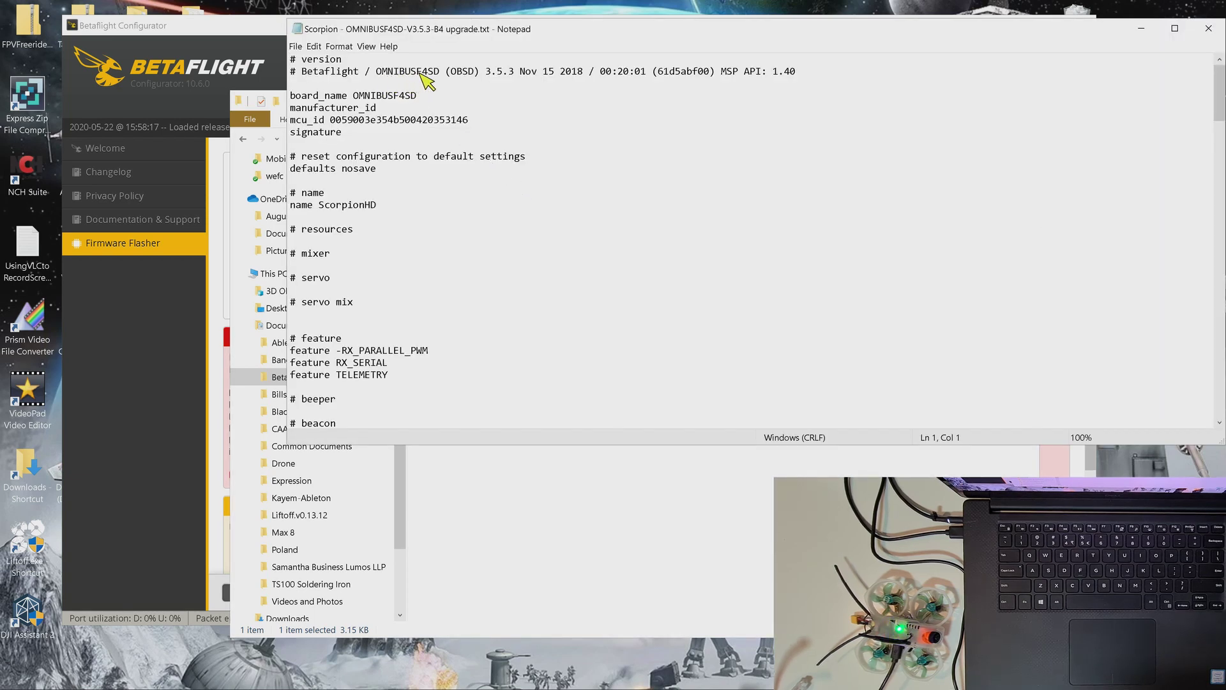
# Step: Switch back to Betaflight Configurator and choose OMNIBUSF4SD (AIRB) as the board to flash
pyautogui.click(247, 31)
pyautogui.click(435, 189)
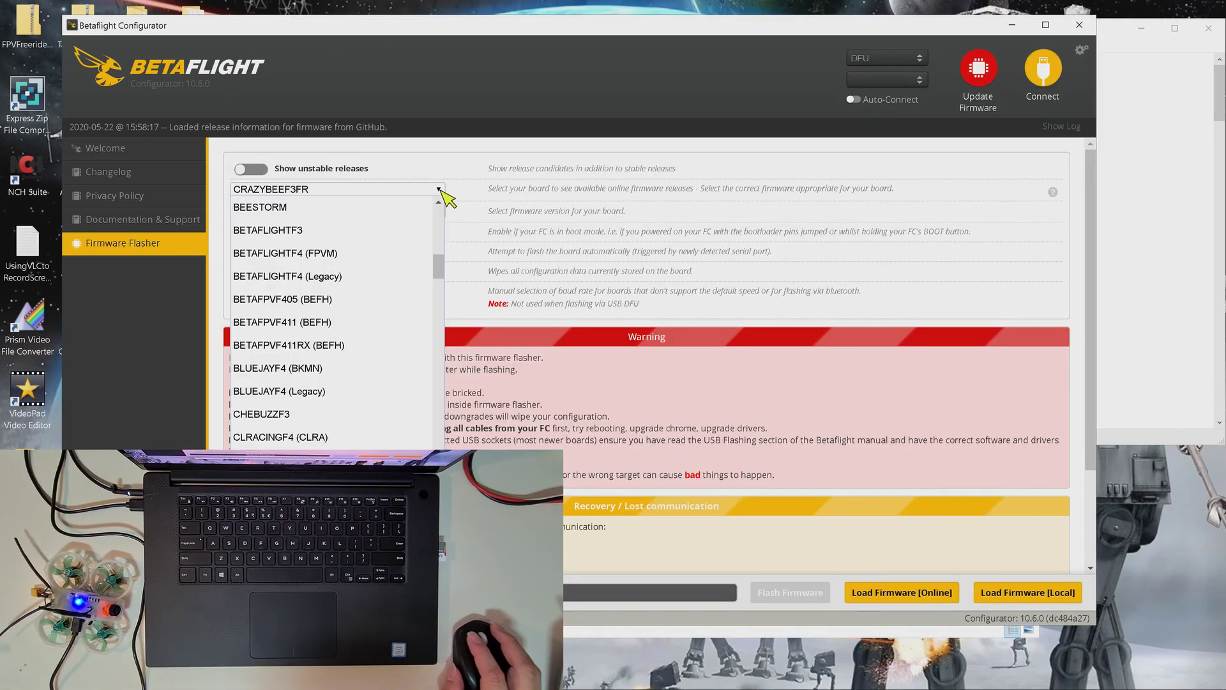
pyautogui.scroll(-12, 384, 415)
pyautogui.scroll(-15, 357, 431)
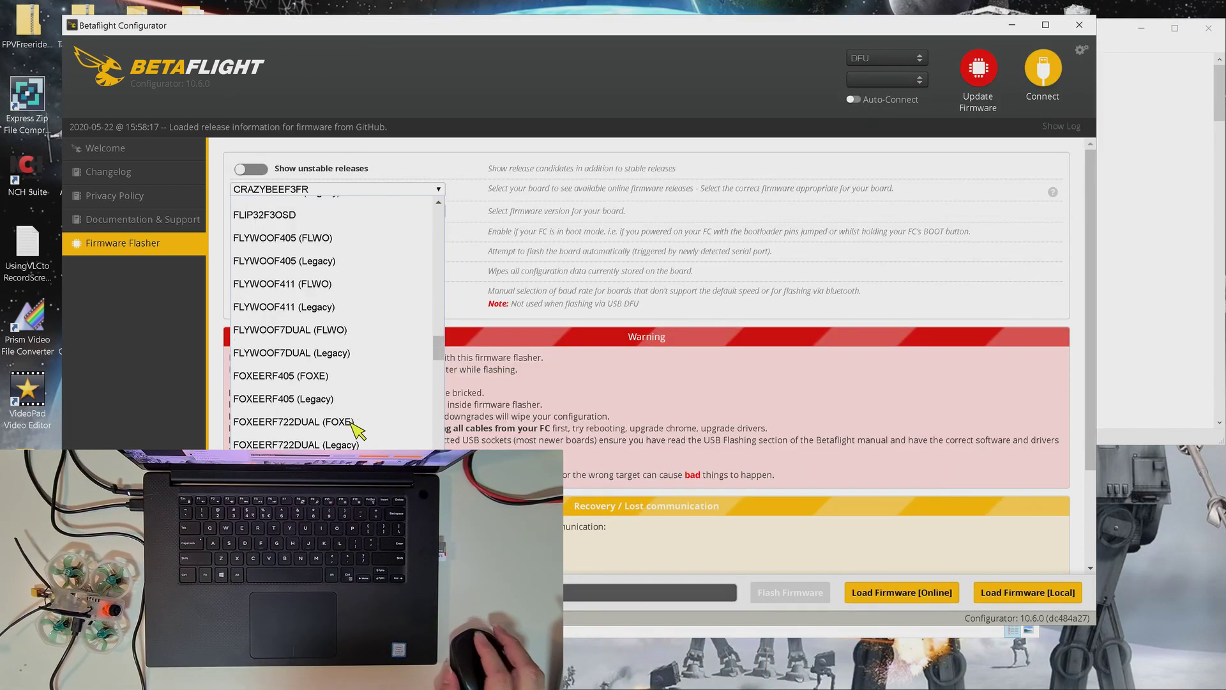
pyautogui.scroll(-12, 356, 433)
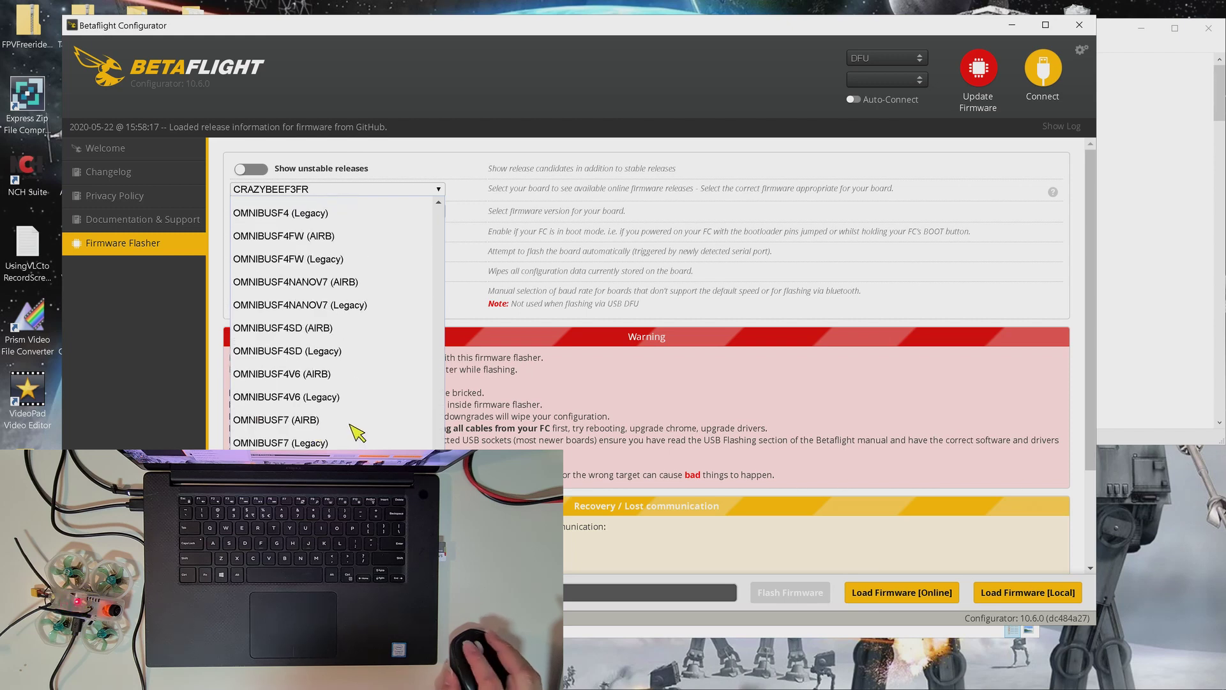
pyautogui.scroll(3, 355, 335)
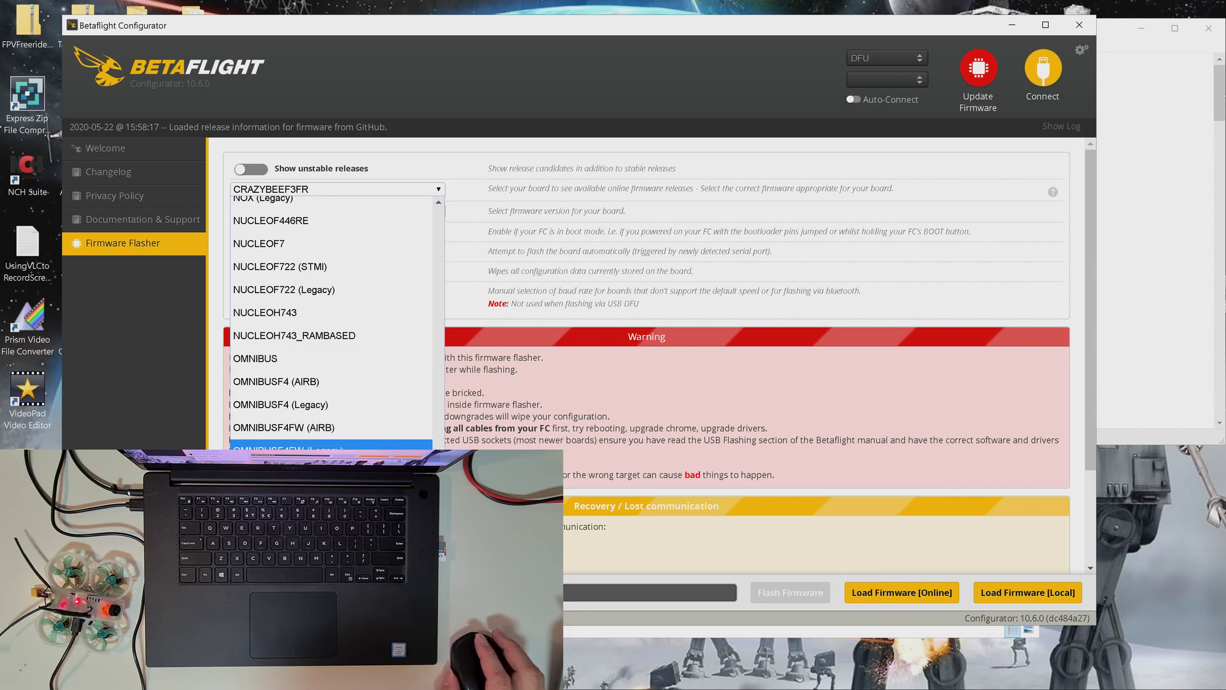
pyautogui.scroll(-1, 332, 445)
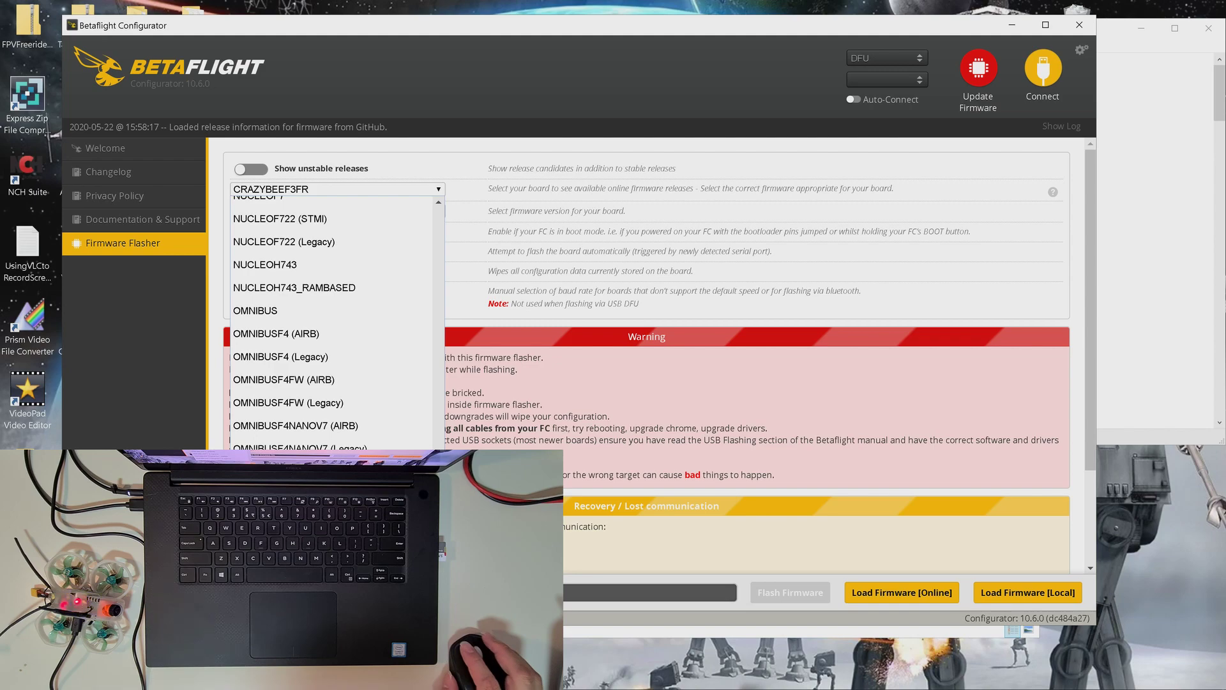
pyautogui.click(287, 471)
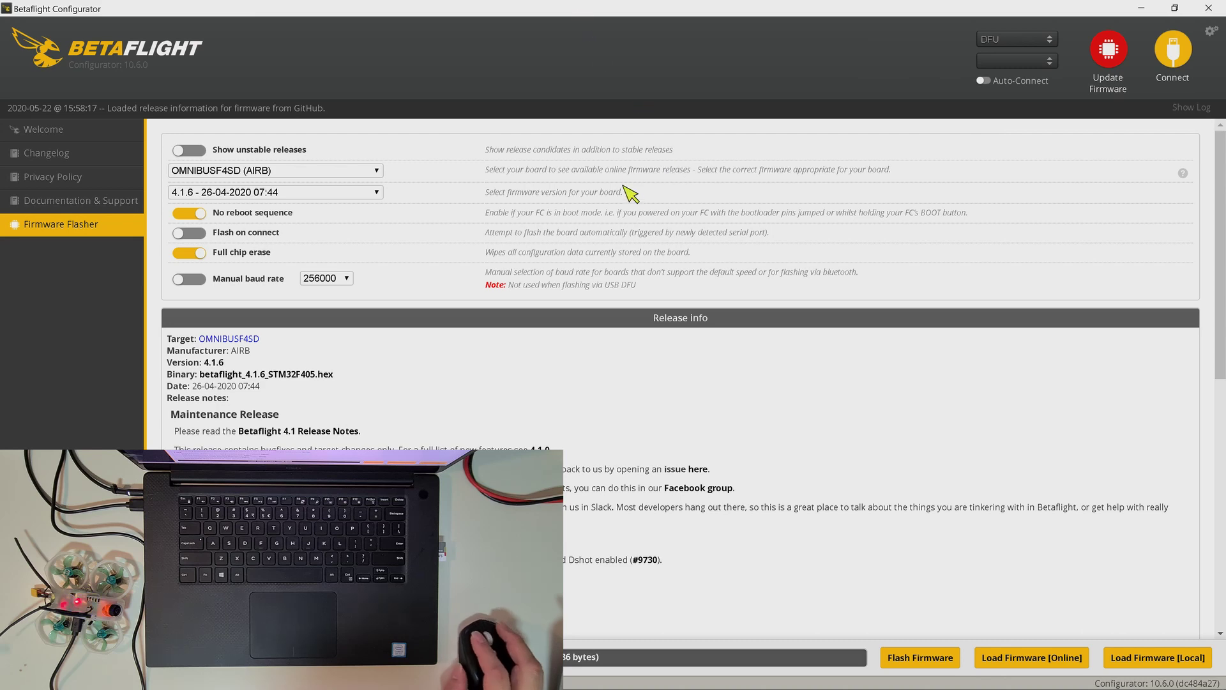
# Step: Restore the configurator window to compare the chosen board with the backup file's board name, and maximise it again
pyautogui.moveTo(551, 10); pyautogui.dragTo(595, 191)
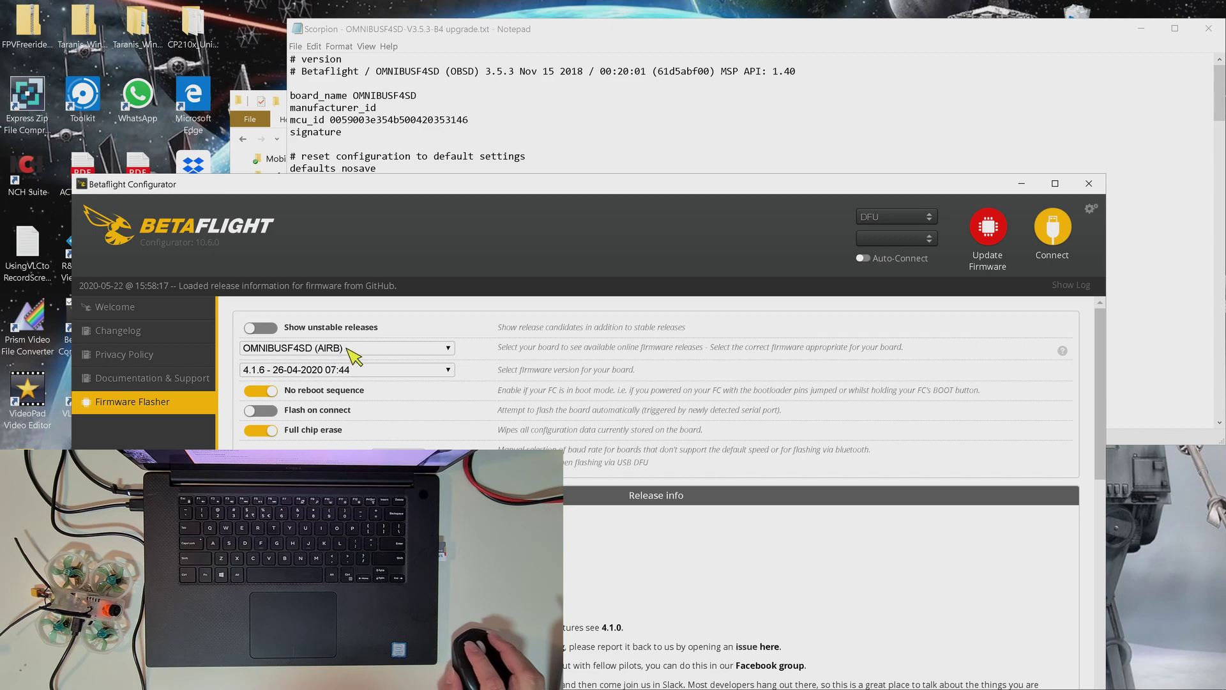
pyautogui.doubleClick(522, 188)
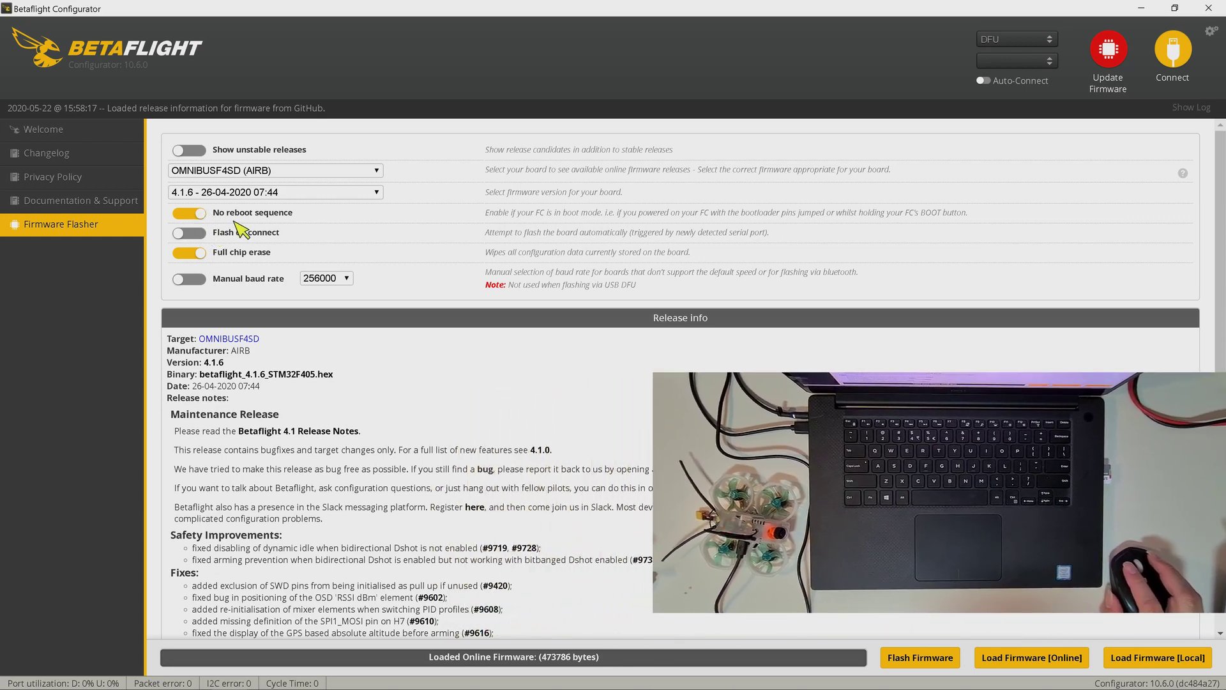
pyautogui.click(1048, 659)
pyautogui.click(377, 192)
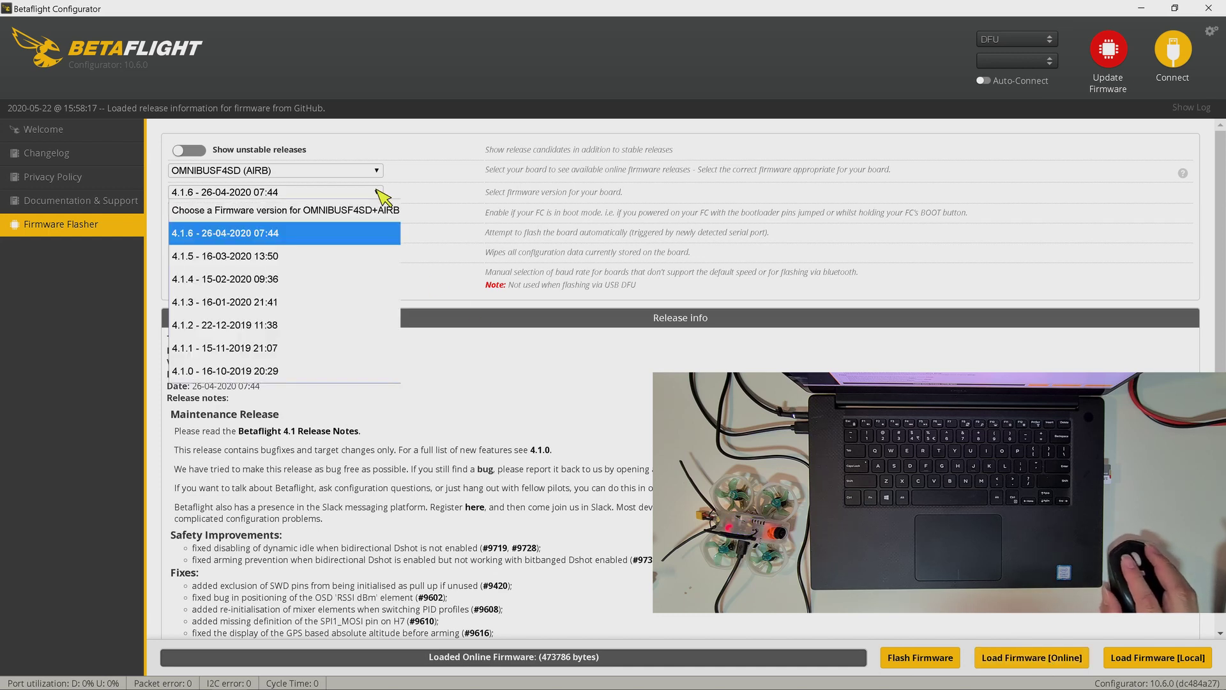
pyautogui.click(289, 237)
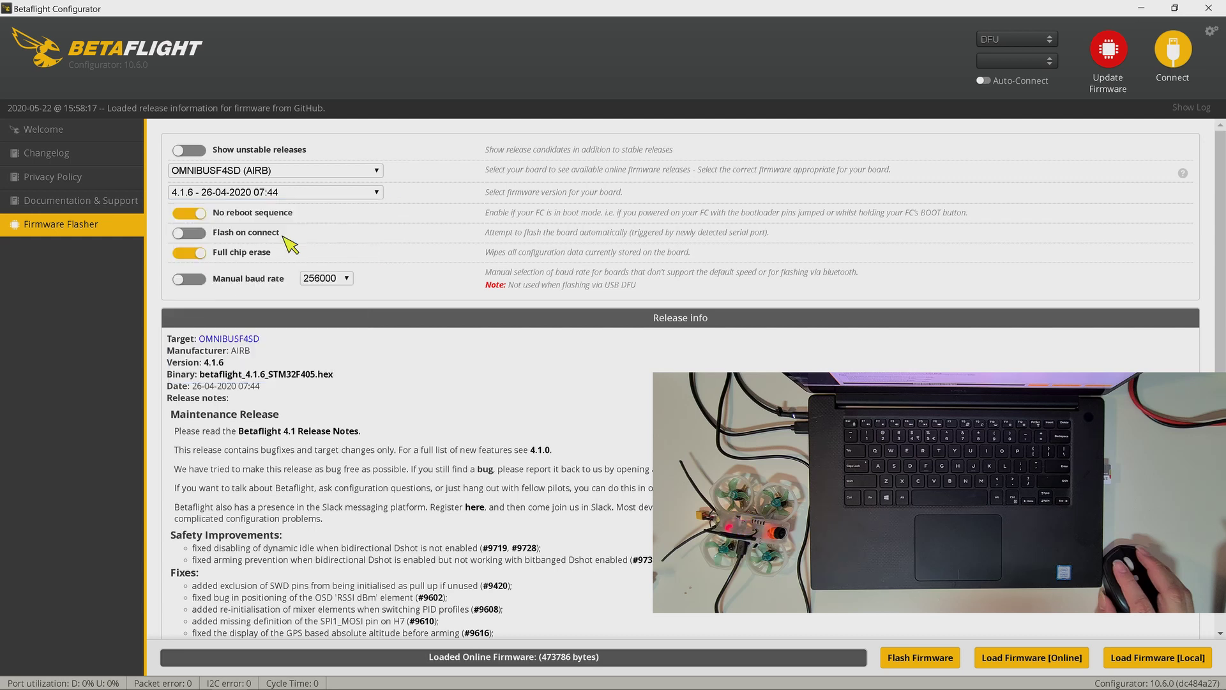
# Step: Flash the loaded 4.1.6 firmware to the flight controller and apply the board's custom defaults on connecting
pyautogui.click(932, 658)
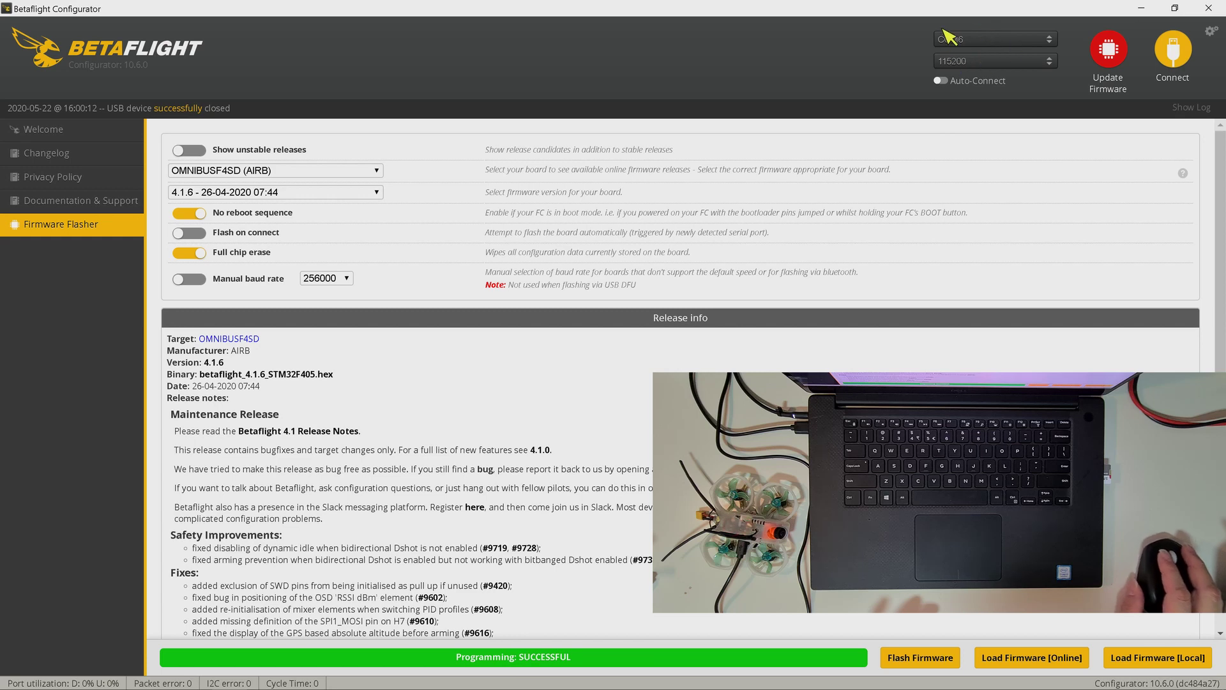
pyautogui.click(1183, 49)
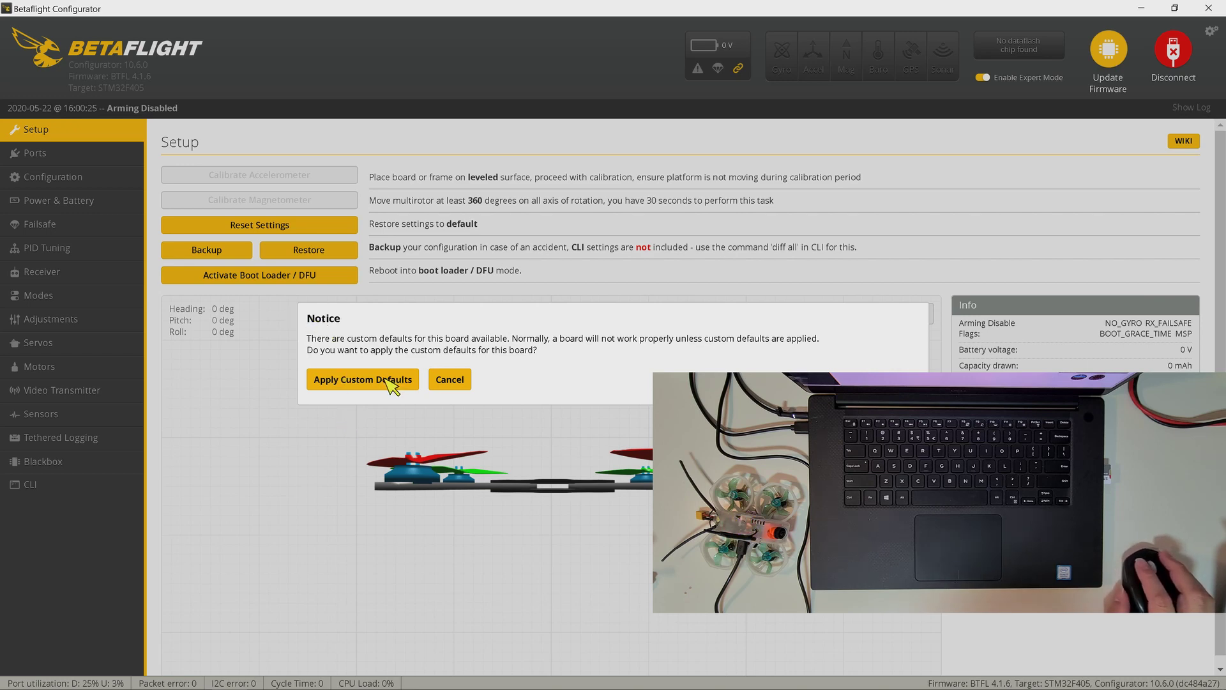
pyautogui.click(356, 381)
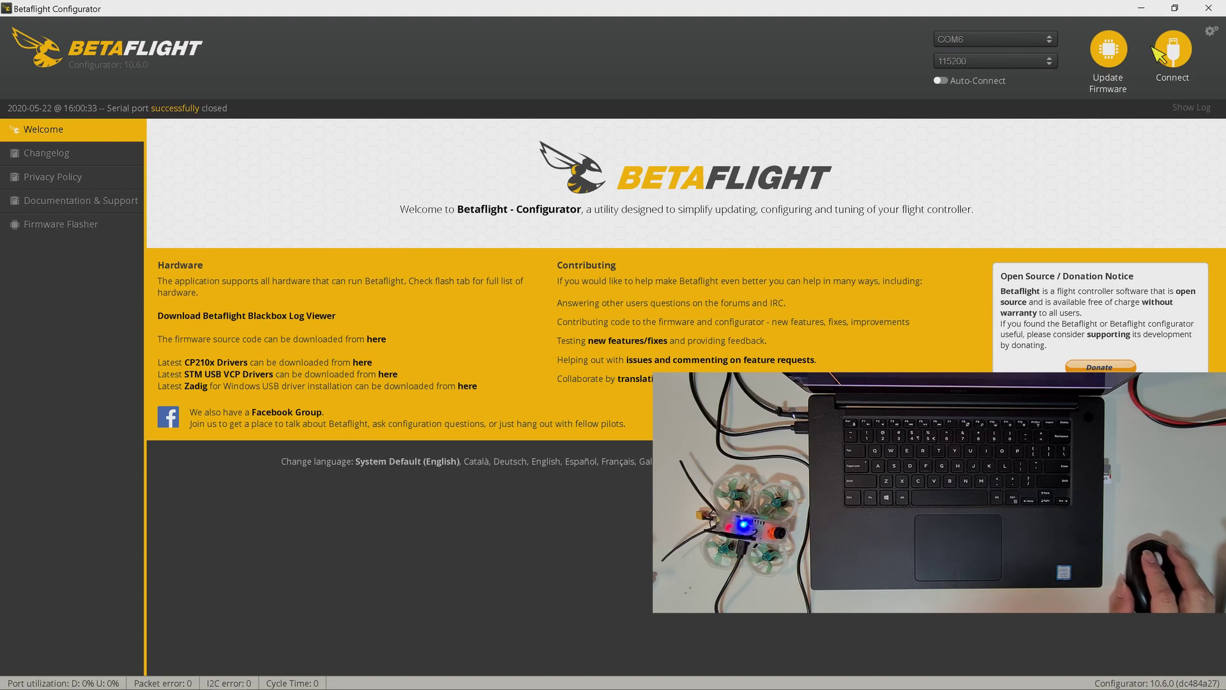
# Step: Reconnect to the flight controller and review the default port assignments and the mixer, ESC and system configuration
pyautogui.click(1180, 57)
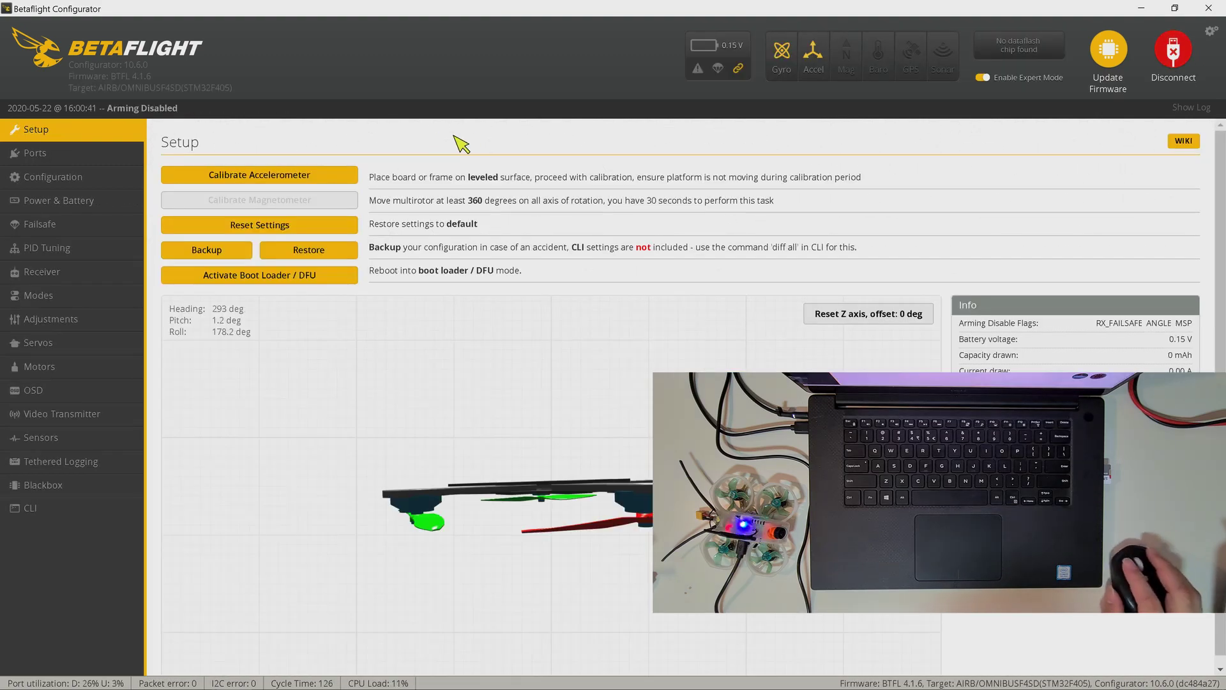
pyautogui.click(54, 156)
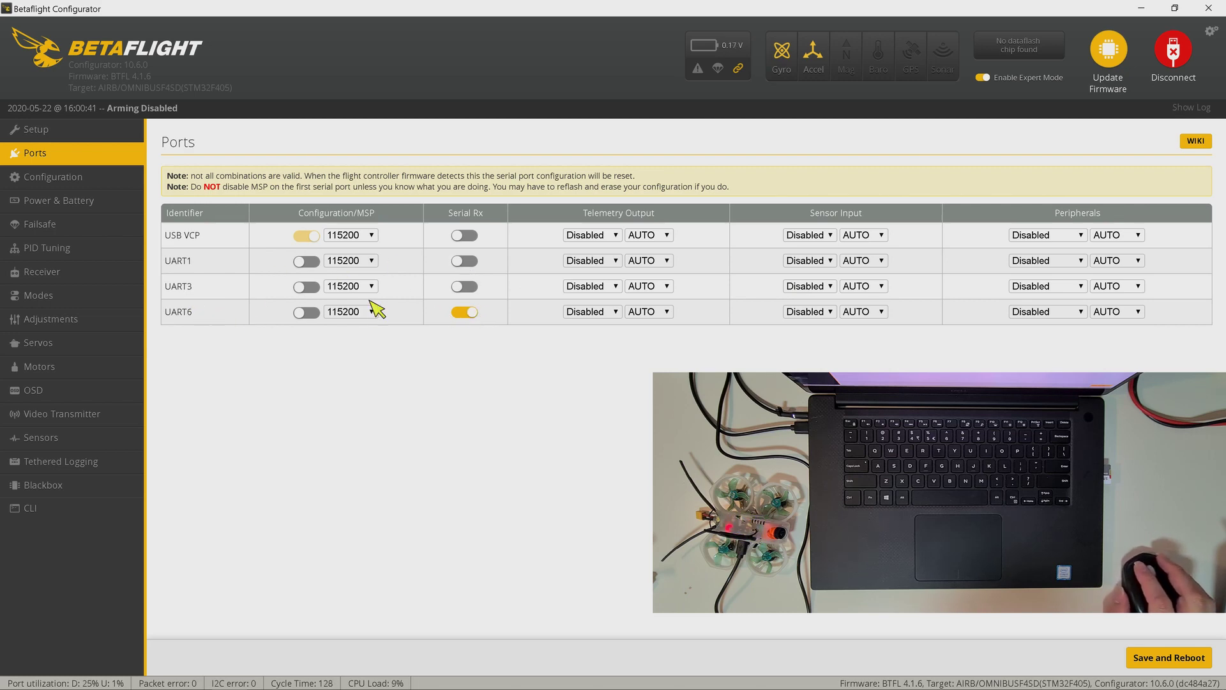
pyautogui.click(95, 183)
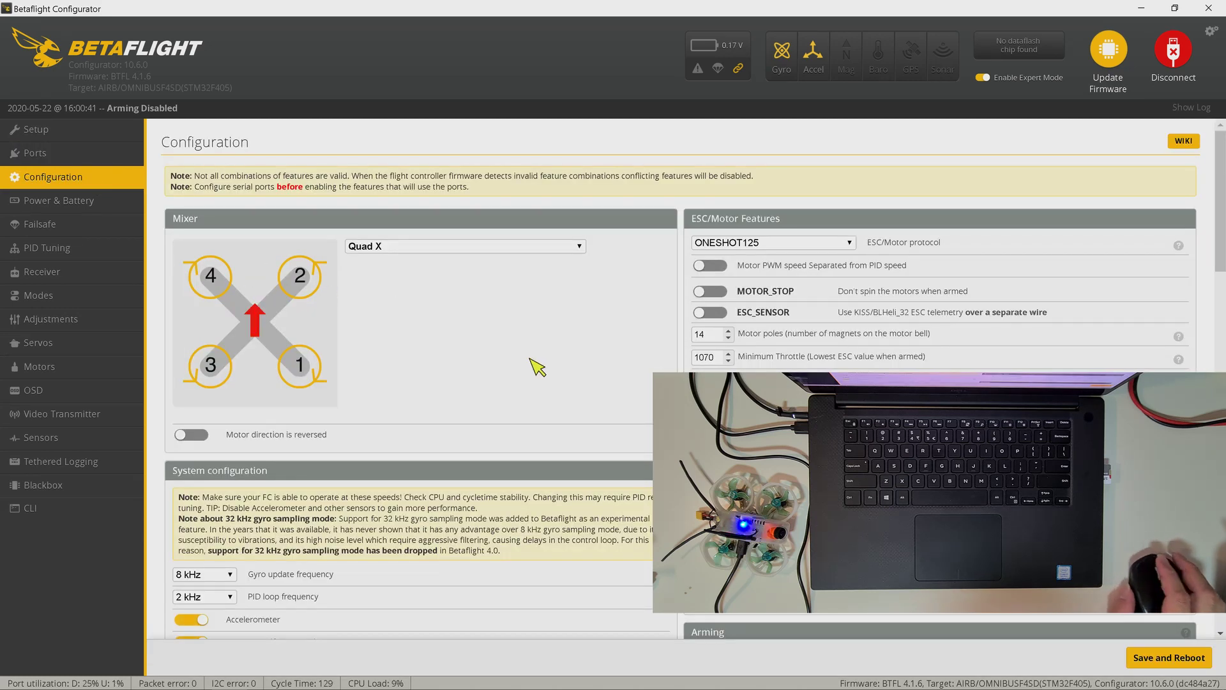
pyautogui.scroll(-2, 538, 368)
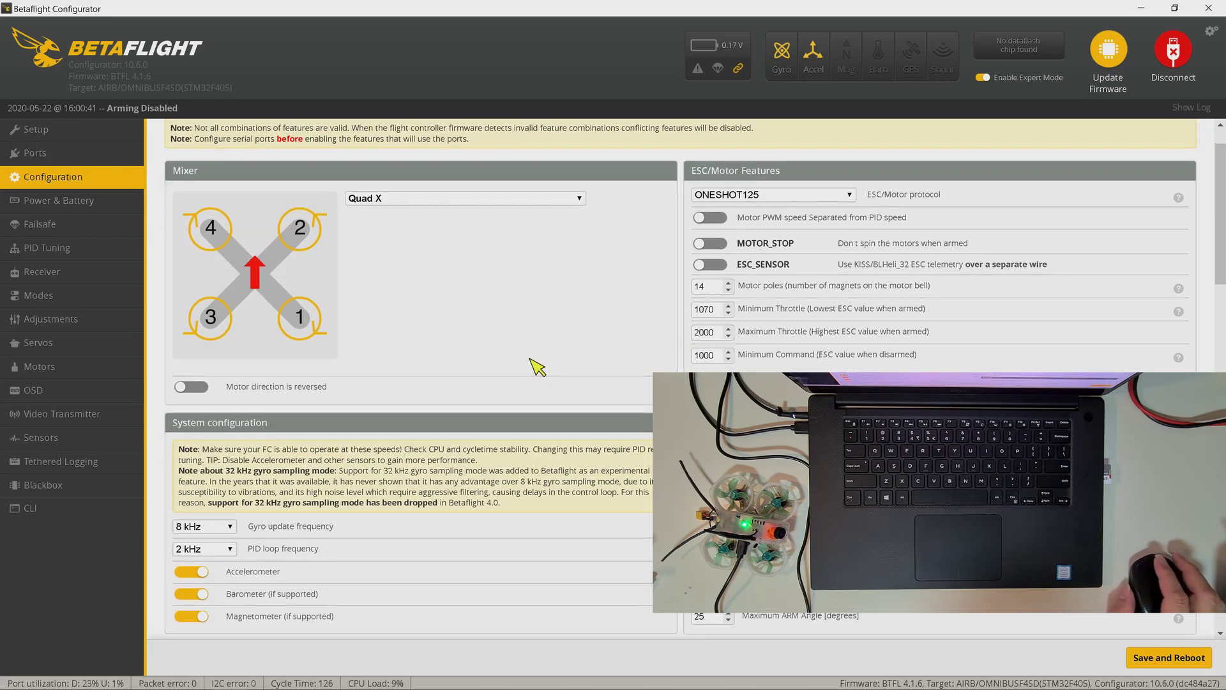
pyautogui.scroll(-3, 511, 365)
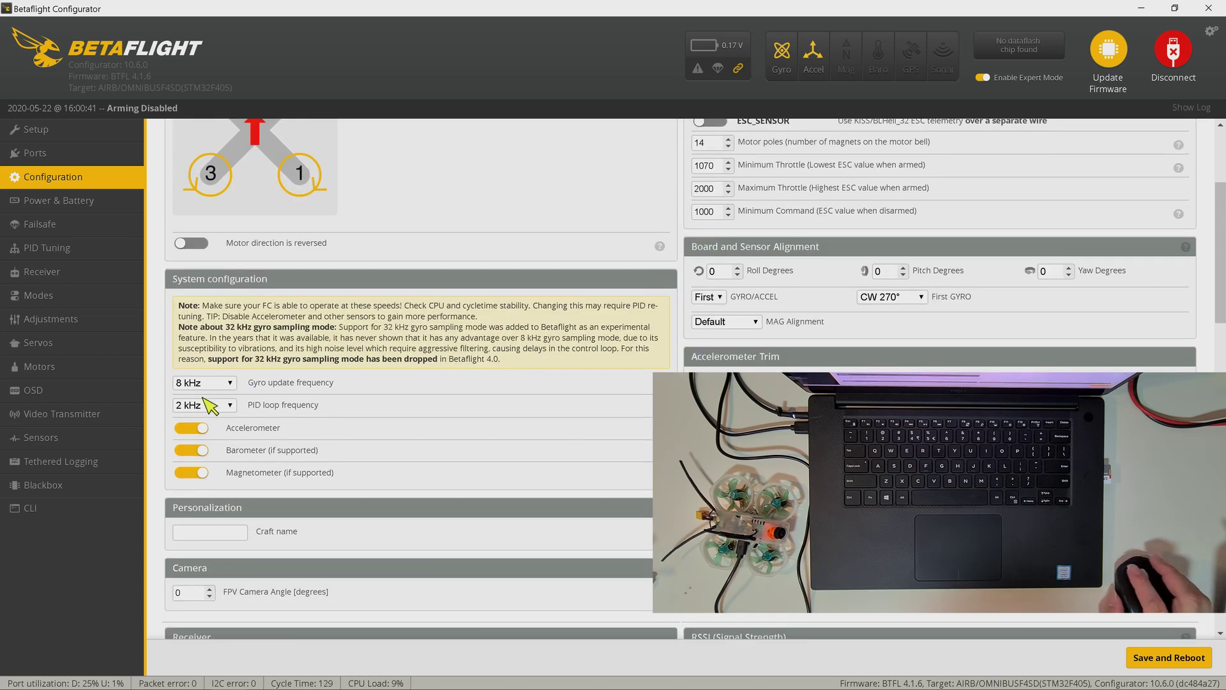
pyautogui.scroll(4, 358, 392)
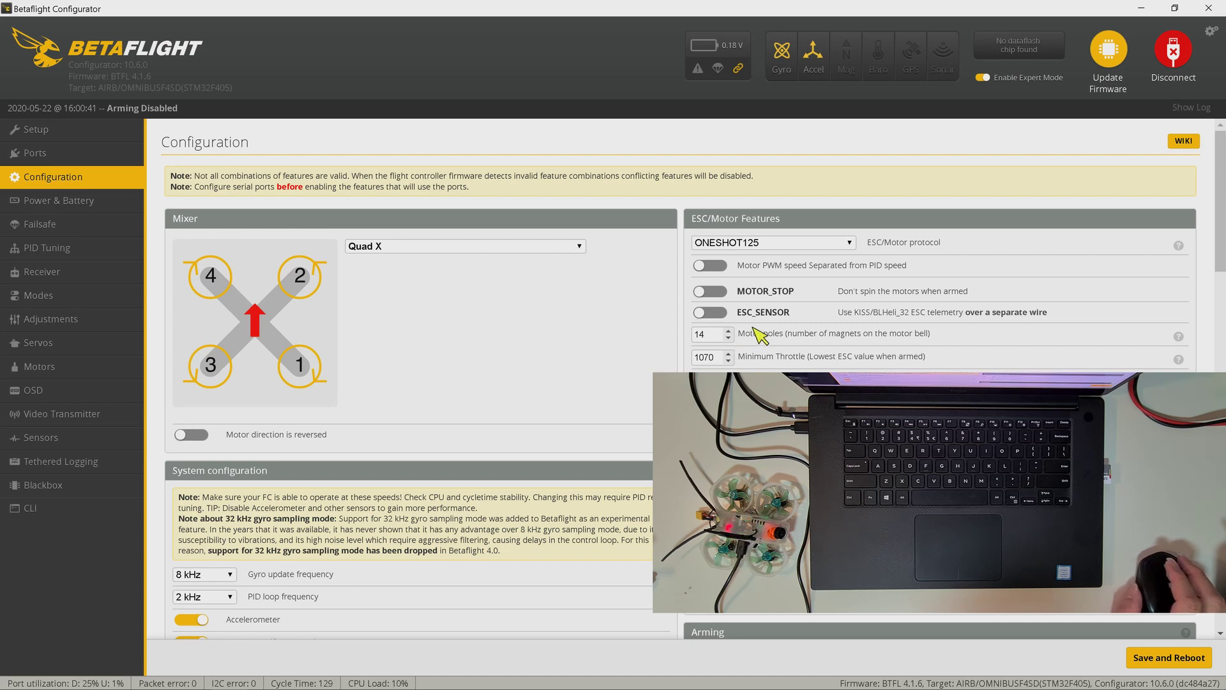
# Step: Choose DSHOT300 as the ESC/Motor protocol and look over the receiver settings without saving
pyautogui.click(850, 242)
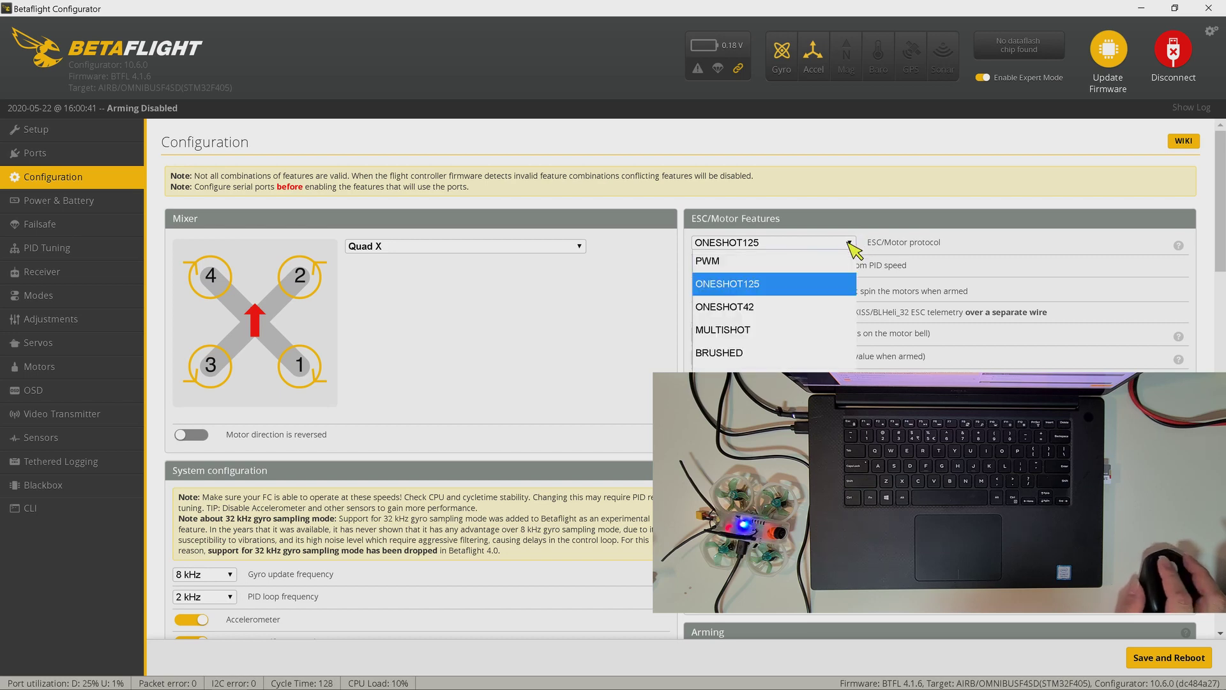
pyautogui.click(722, 399)
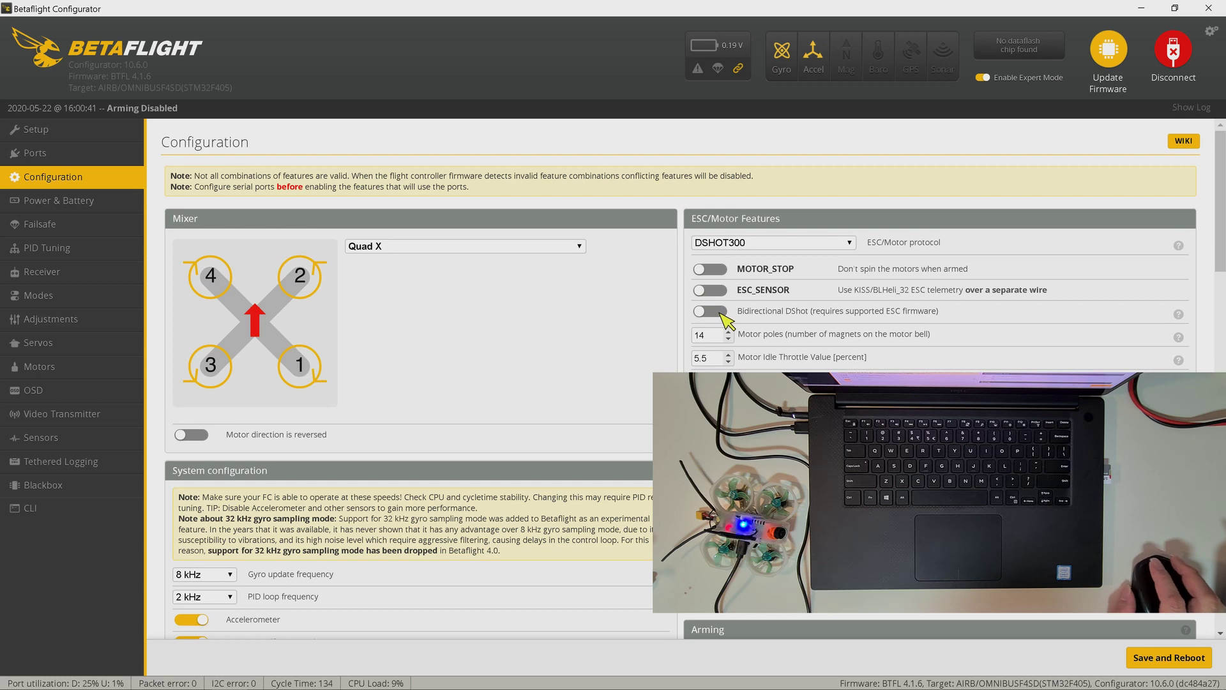
pyautogui.scroll(-7, 424, 289)
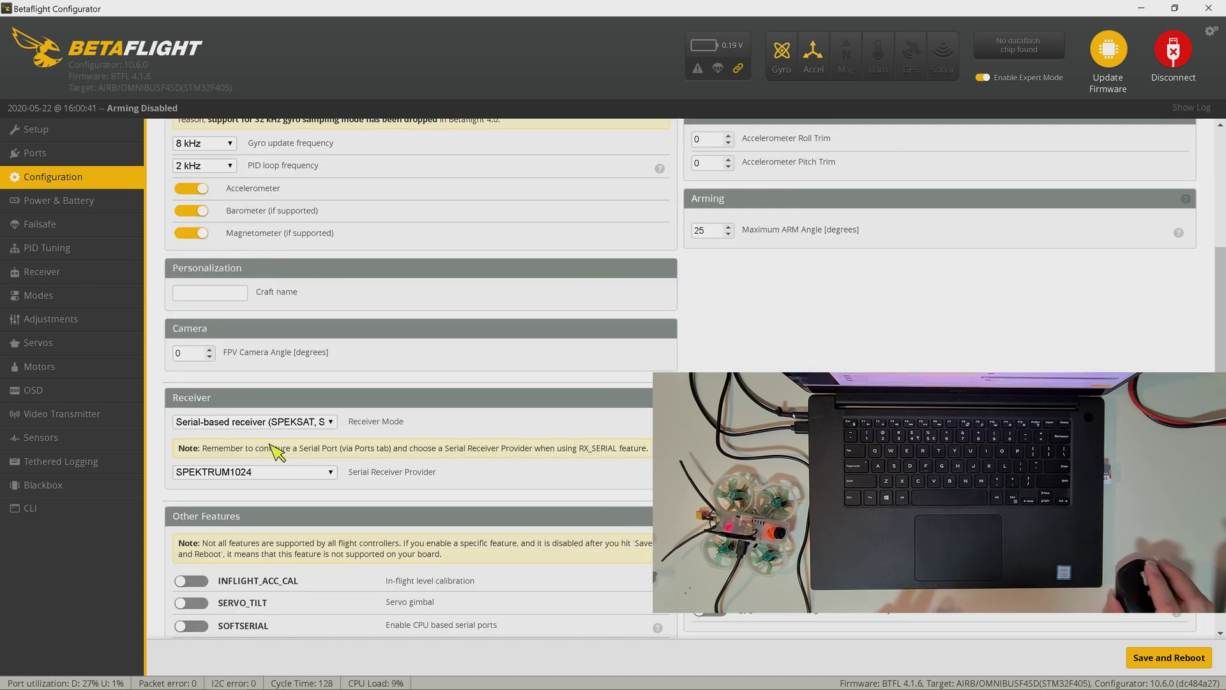
# Step: Open the CLI, switch to the Scorpion backup in Notepad and copy its lines from "# name" through "set vtx_freq = 5806"
pyautogui.click(39, 508)
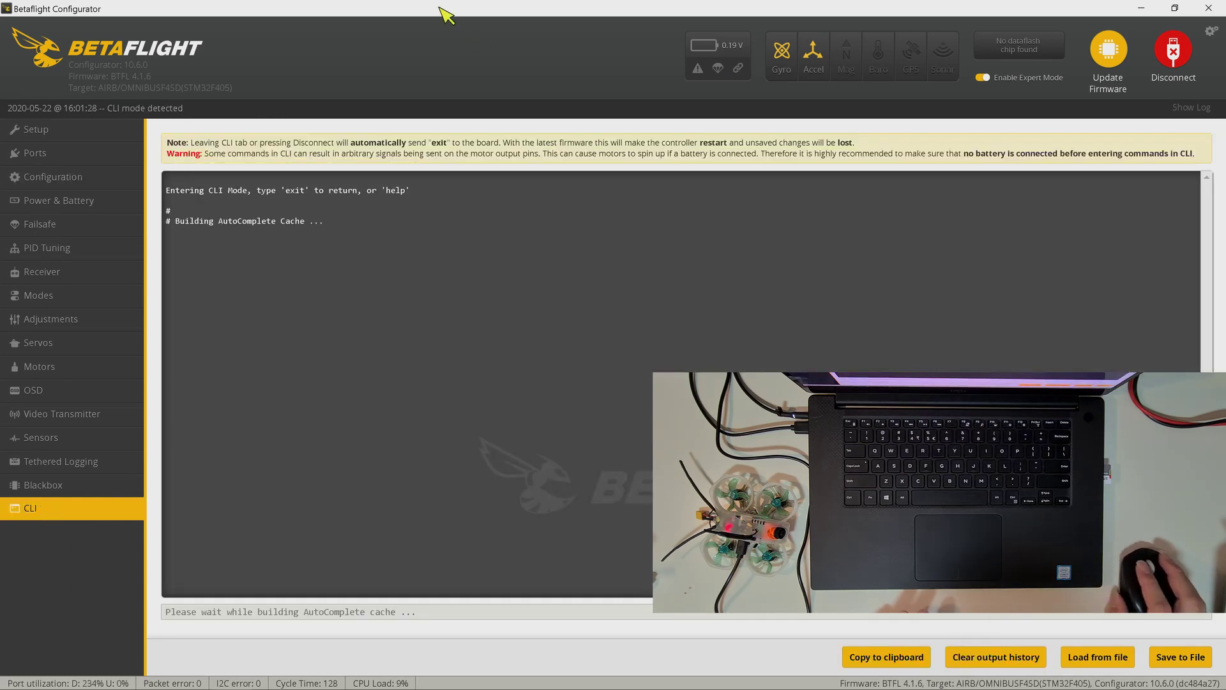
pyautogui.moveTo(434, 687)
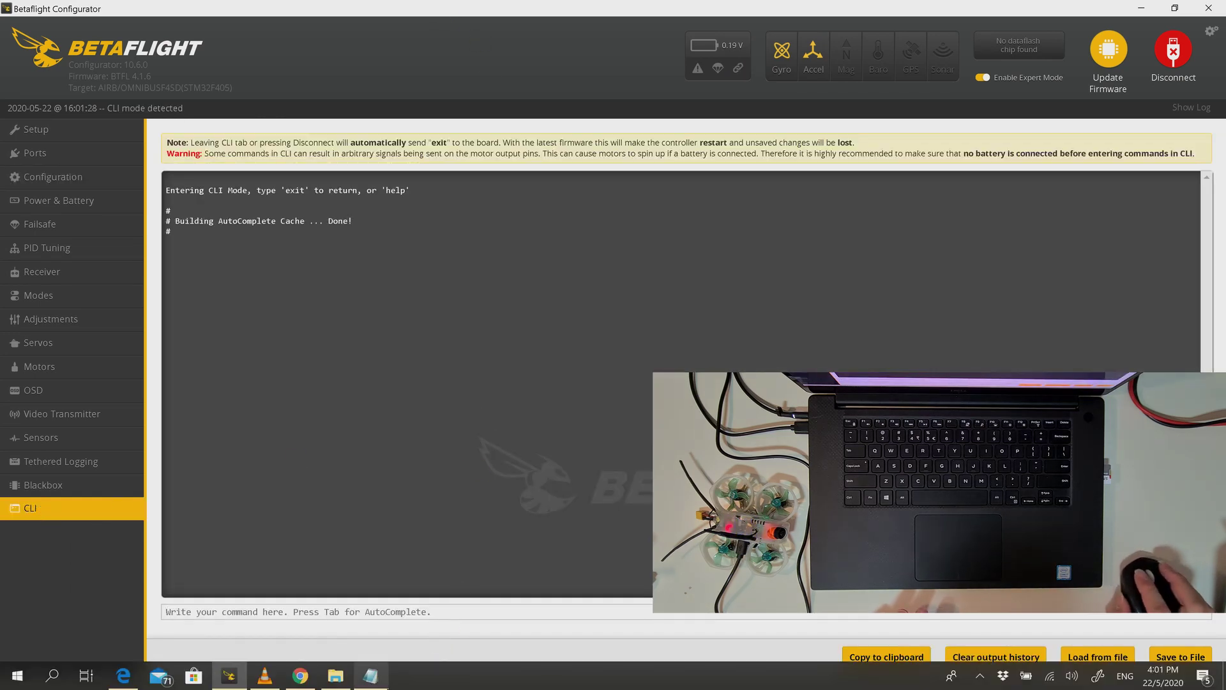
pyautogui.click(370, 677)
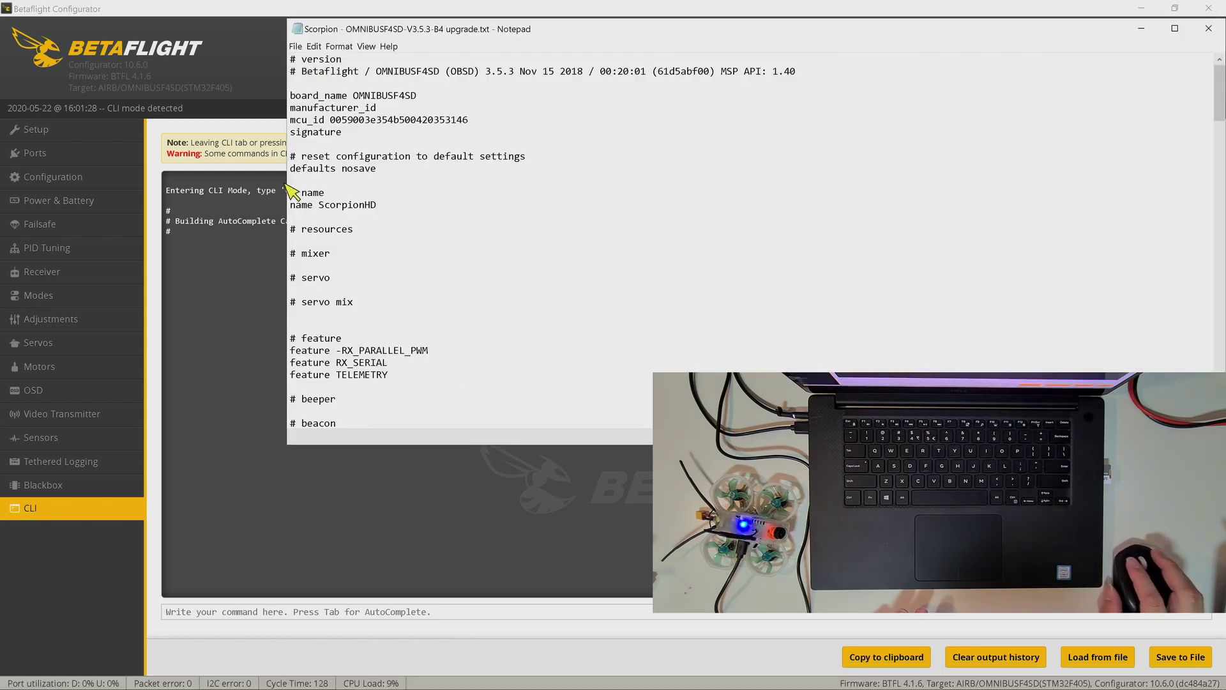
pyautogui.moveTo(292, 195); pyautogui.dragTo(301, 221)
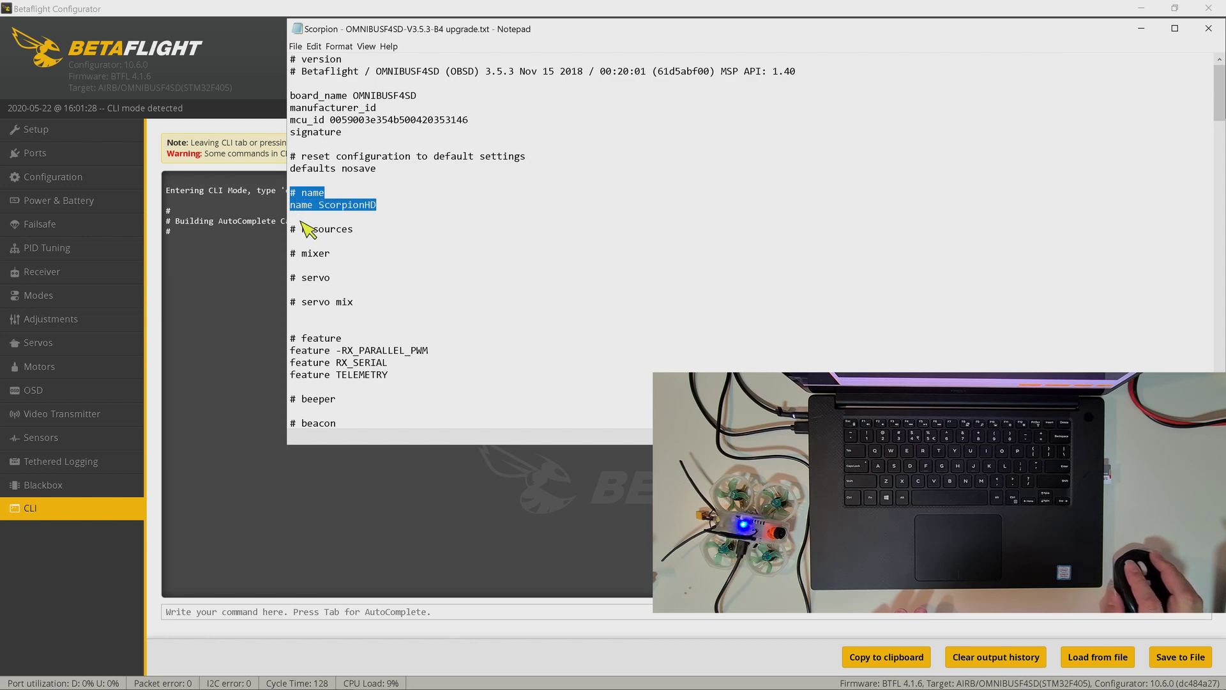
pyautogui.moveTo(304, 224); pyautogui.dragTo(287, 344)
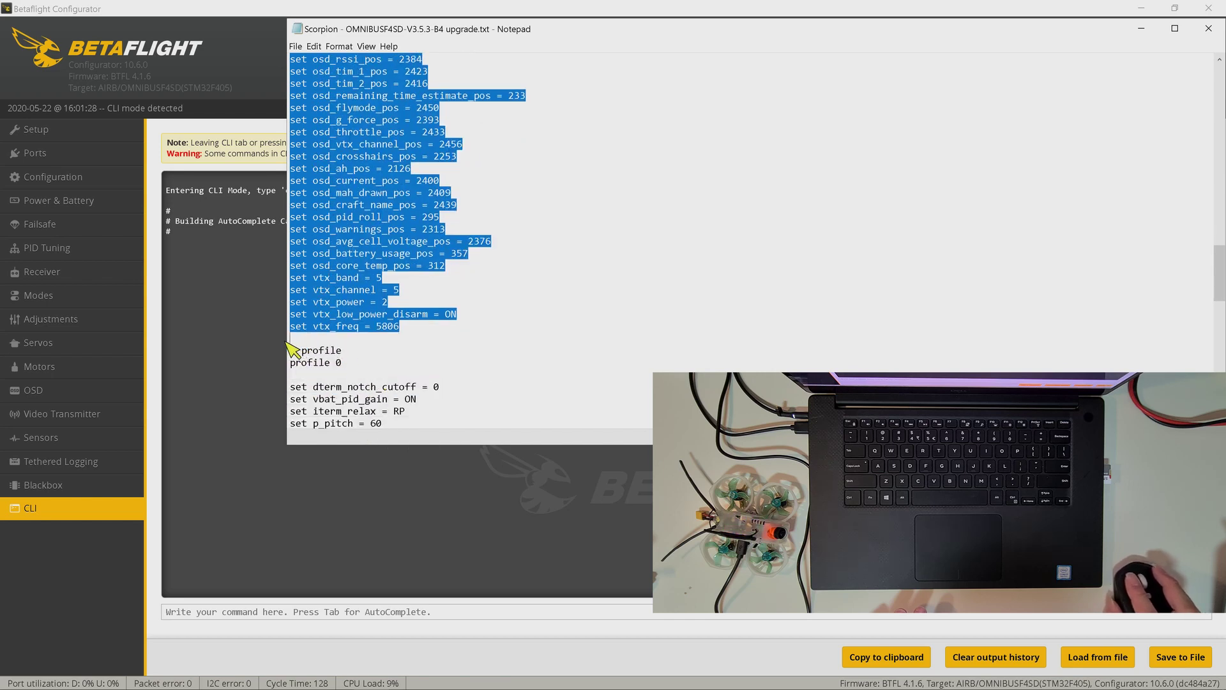
pyautogui.rightClick(313, 294)
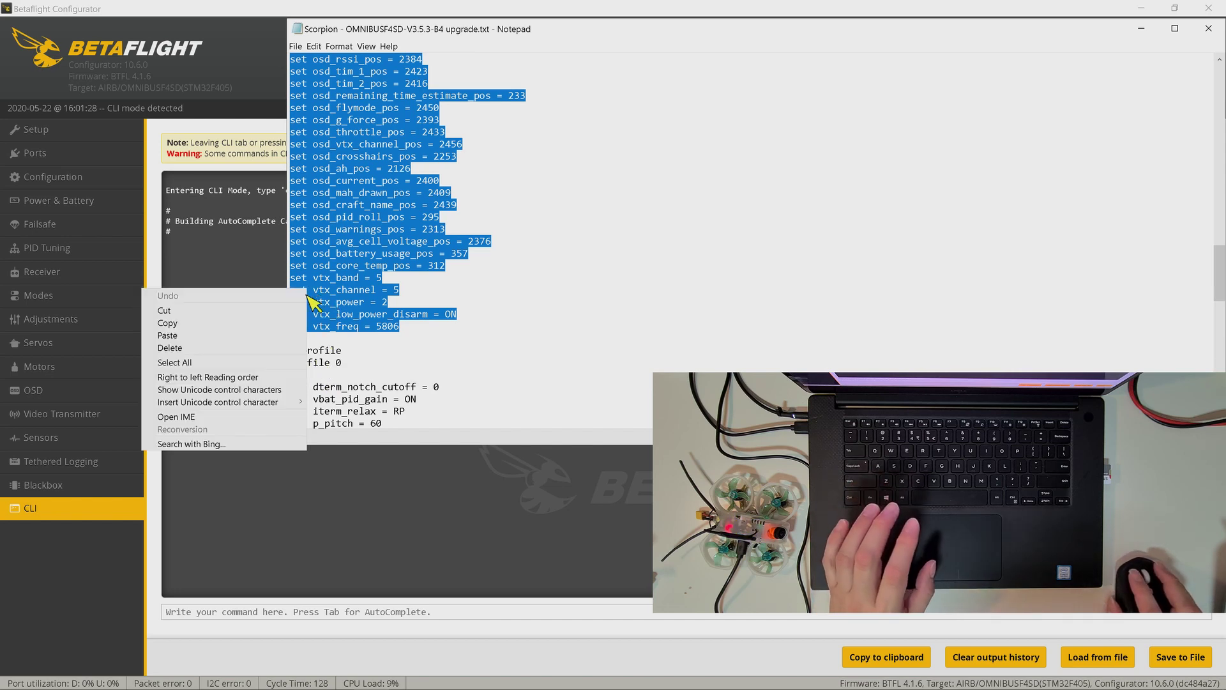
pyautogui.click(234, 322)
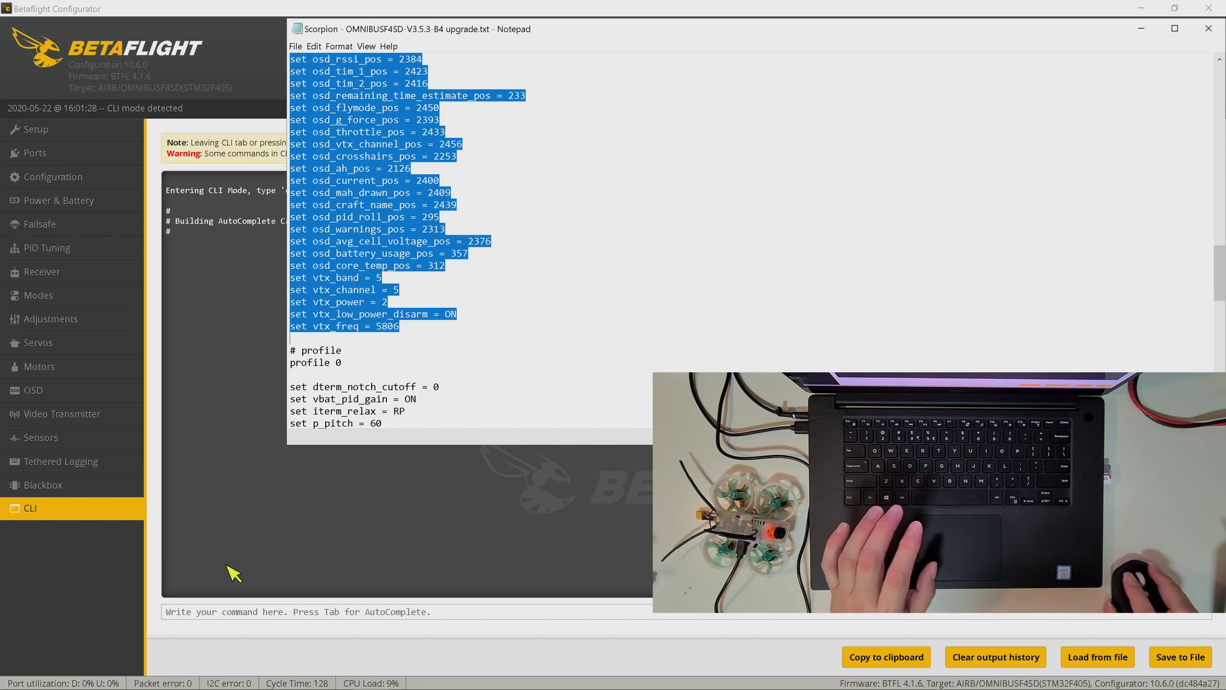
# Step: Paste the copied backup settings into the Betaflight CLI, run them and check the output for errors
pyautogui.click(237, 613)
pyautogui.rightClick(237, 614)
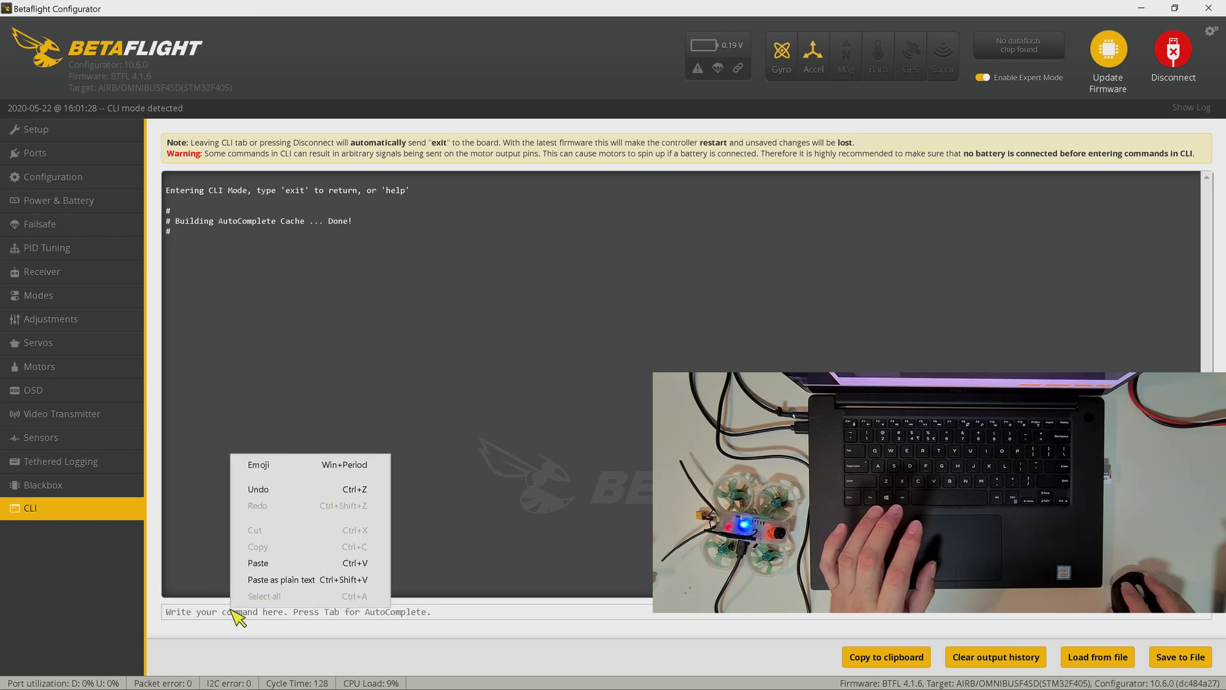
pyautogui.click(259, 562)
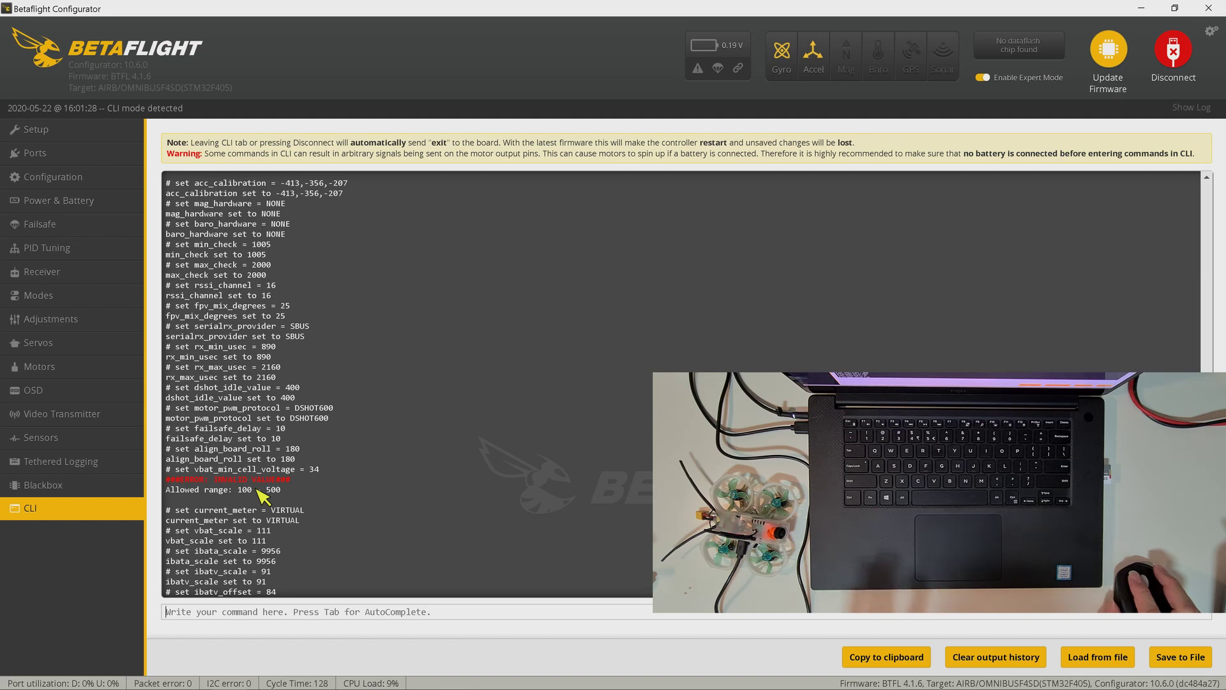
pyautogui.scroll(-15, 272, 516)
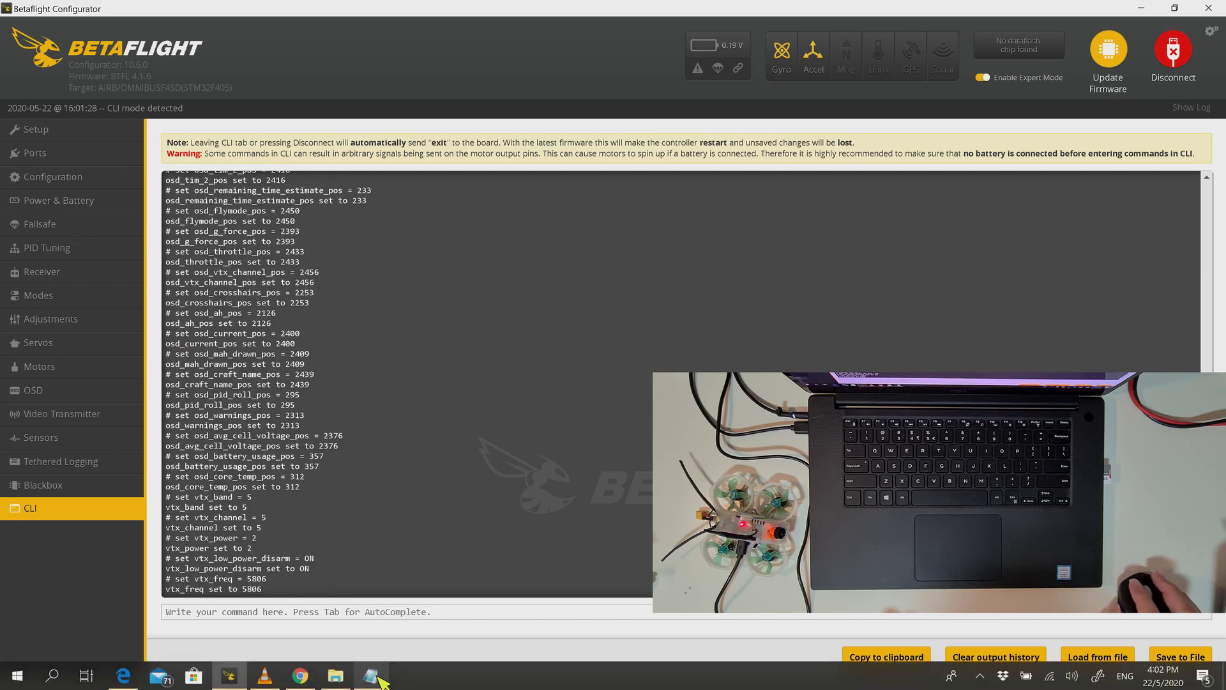
# Step: Return to the backup file in Notepad, skip the PID profiles and copy everything from the first "# rateprofile" line through the final save command
pyautogui.moveTo(379, 678)
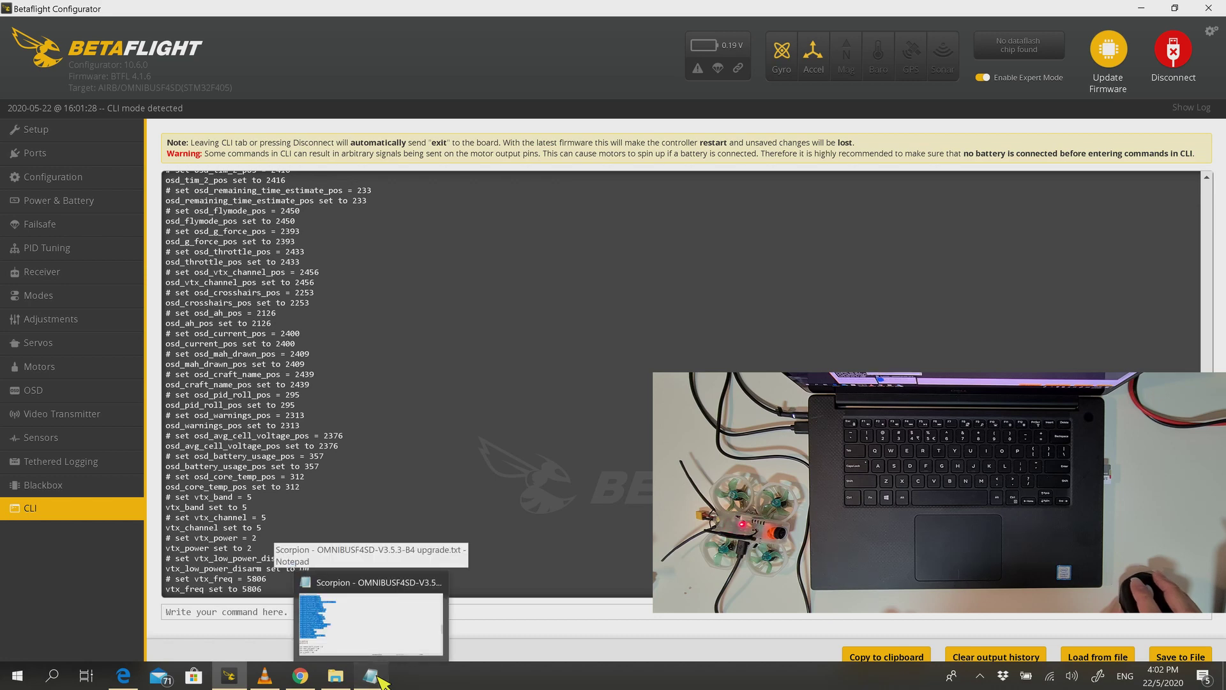
pyautogui.click(377, 679)
pyautogui.click(321, 345)
pyautogui.scroll(-2, 335, 357)
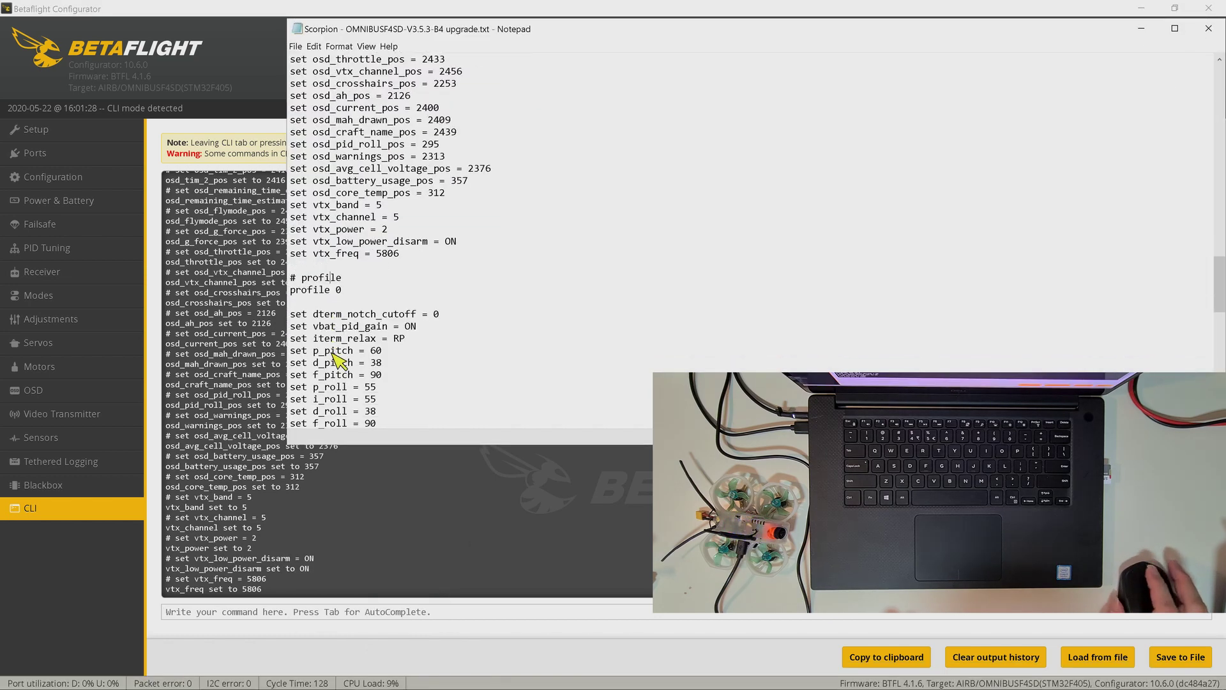
pyautogui.scroll(-4, 339, 362)
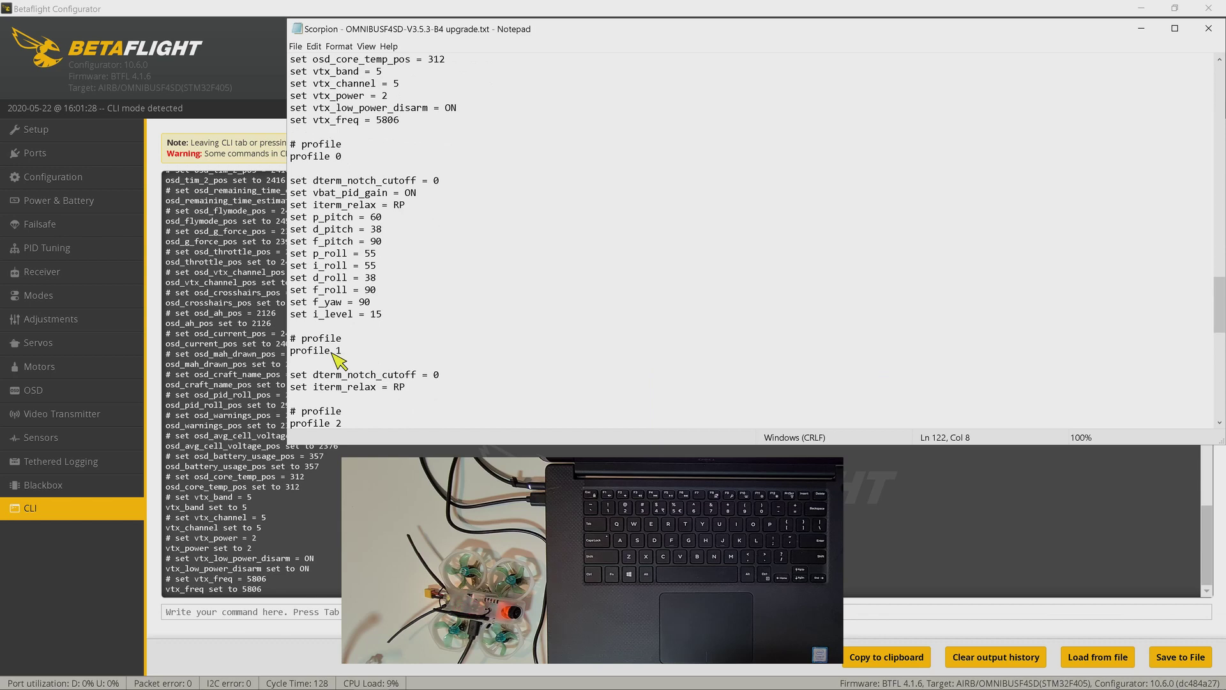
pyautogui.scroll(-7, 337, 361)
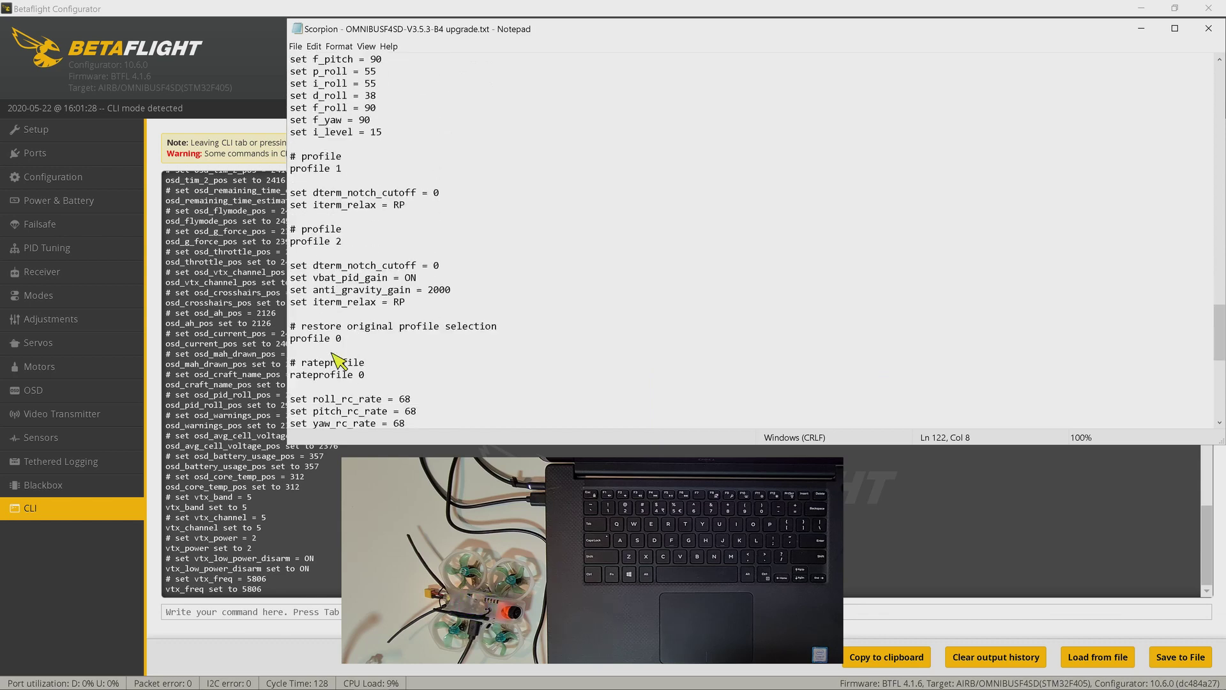
pyautogui.scroll(-2, 334, 355)
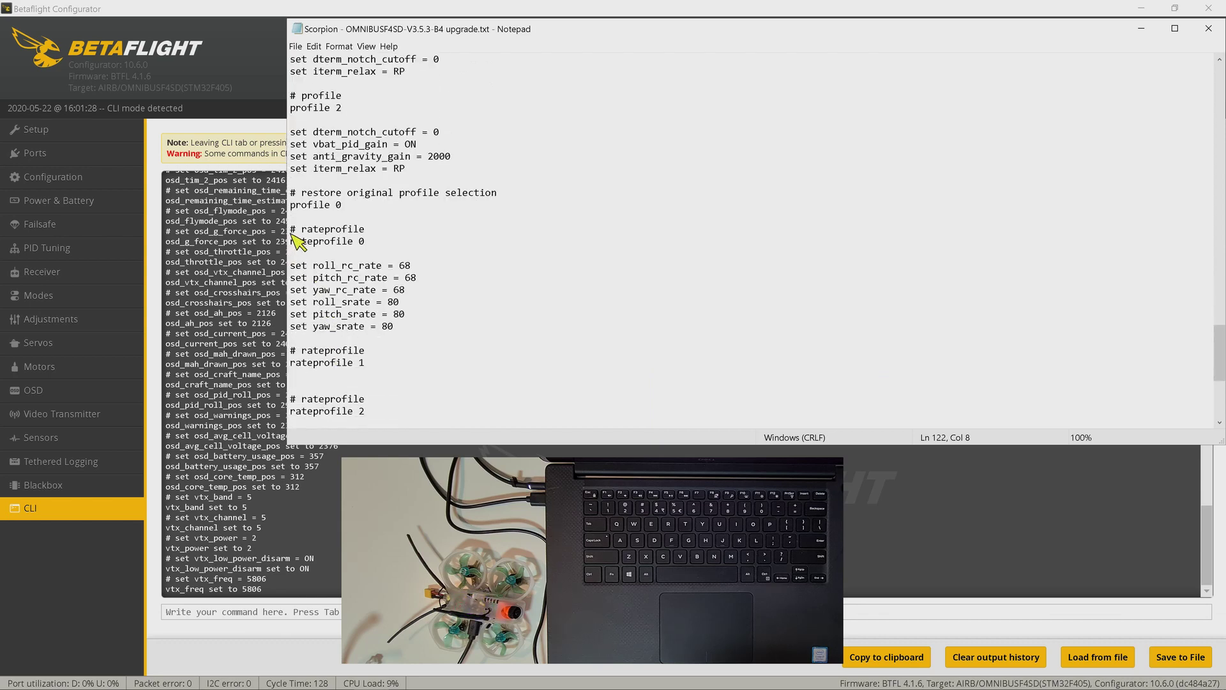
pyautogui.moveTo(291, 235); pyautogui.dragTo(288, 350)
pyautogui.moveTo(289, 417); pyautogui.dragTo(334, 429)
pyautogui.rightClick(339, 403)
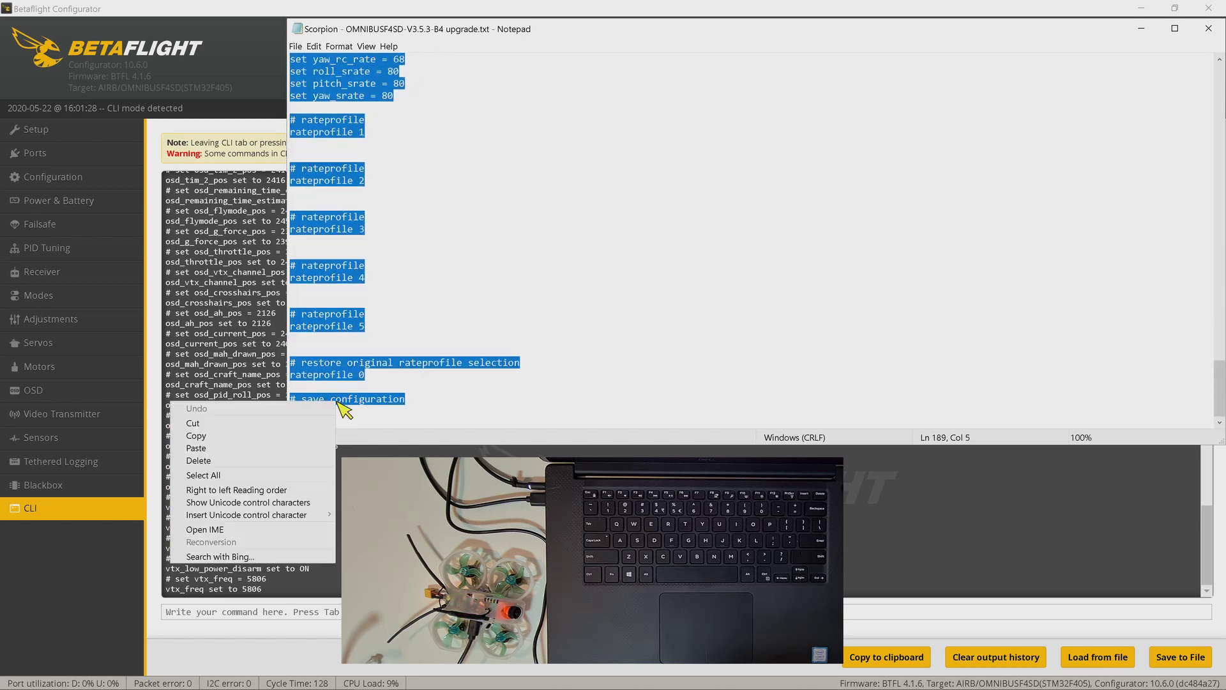
pyautogui.click(273, 437)
# Step: Paste the rate profile lines into the Betaflight CLI and run them, ending with the save command
pyautogui.click(284, 613)
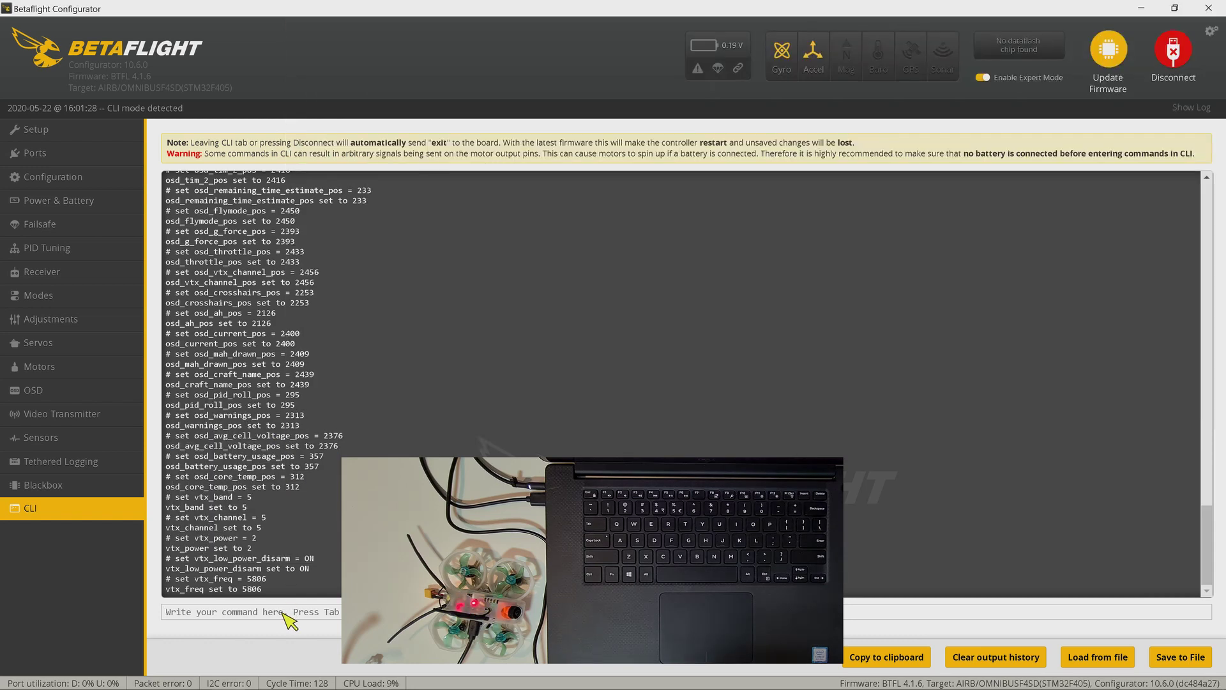
pyautogui.rightClick(291, 619)
pyautogui.click(314, 575)
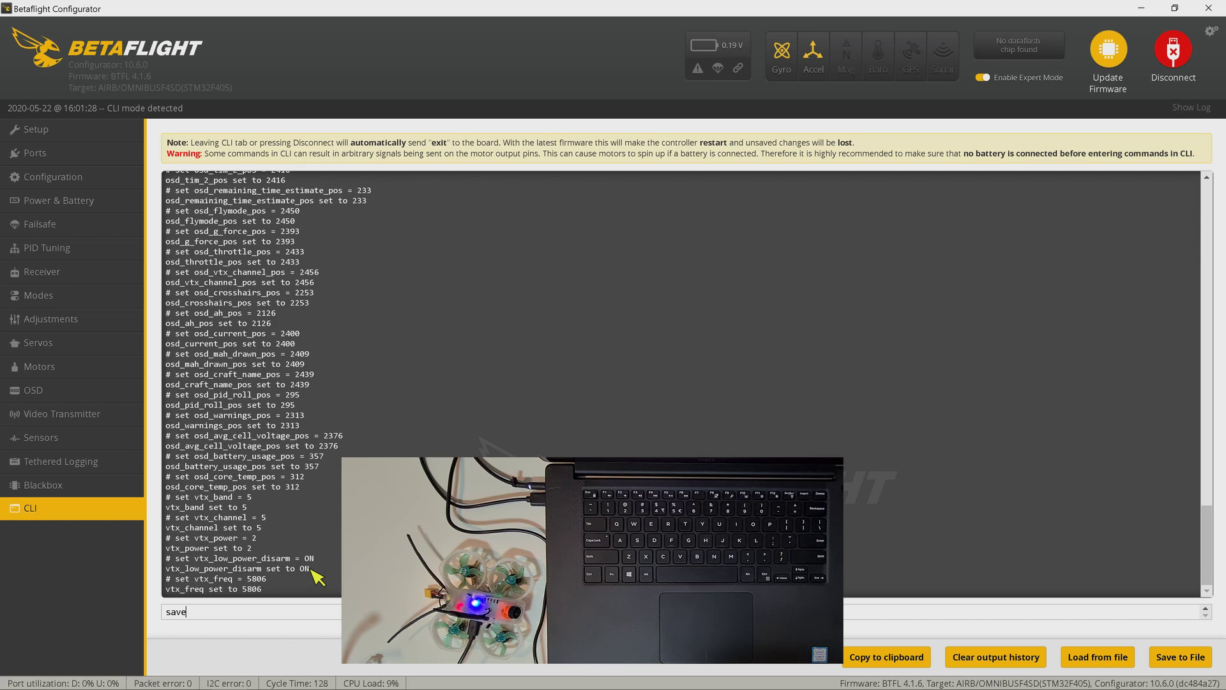
pyautogui.press('Return')
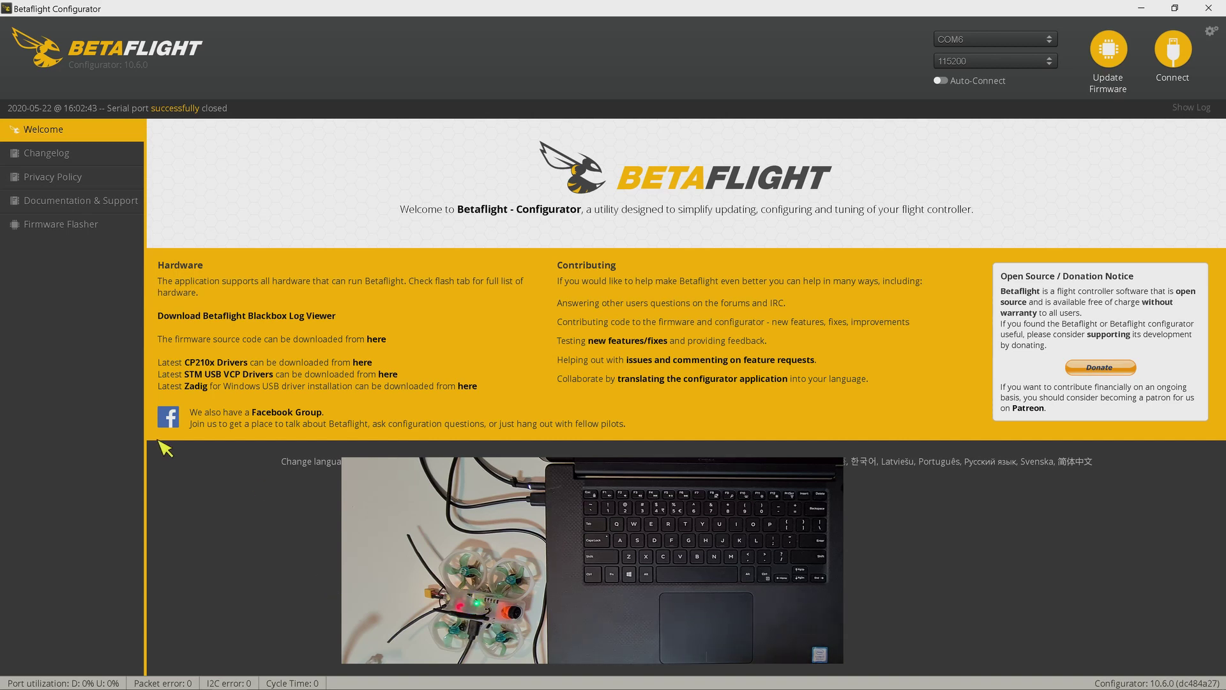
# Step: Reconnect to the flight controller and check the restored port assignments and configuration settings
pyautogui.click(1173, 46)
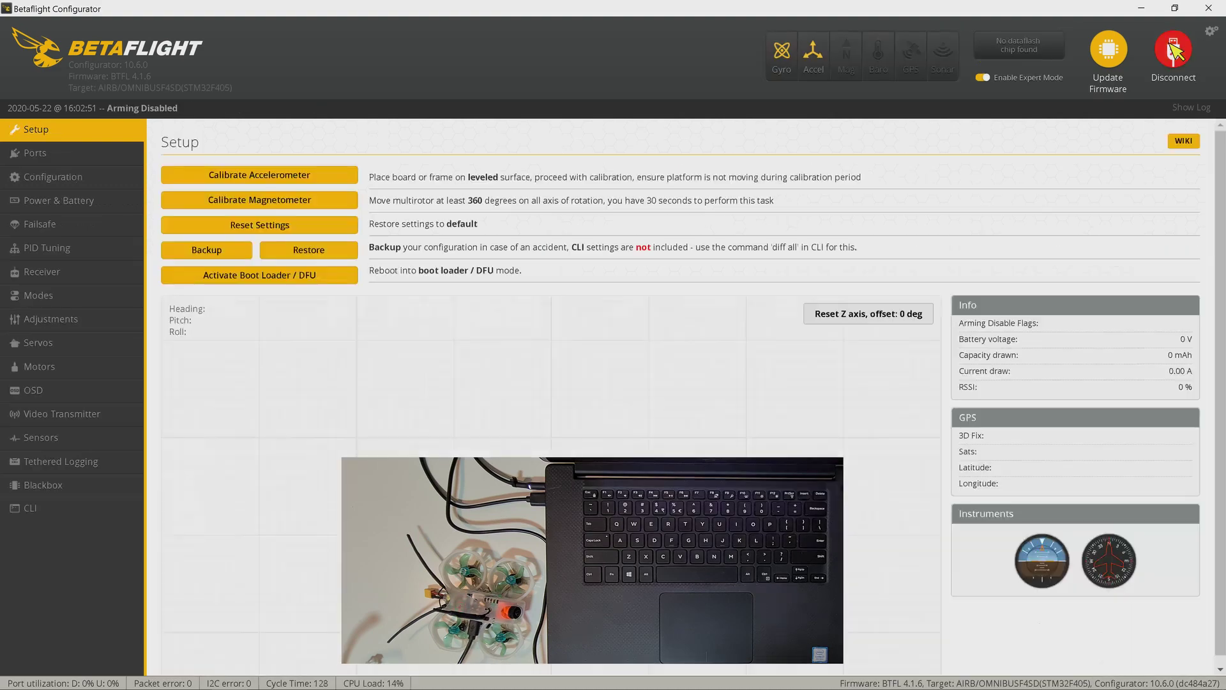
pyautogui.click(48, 159)
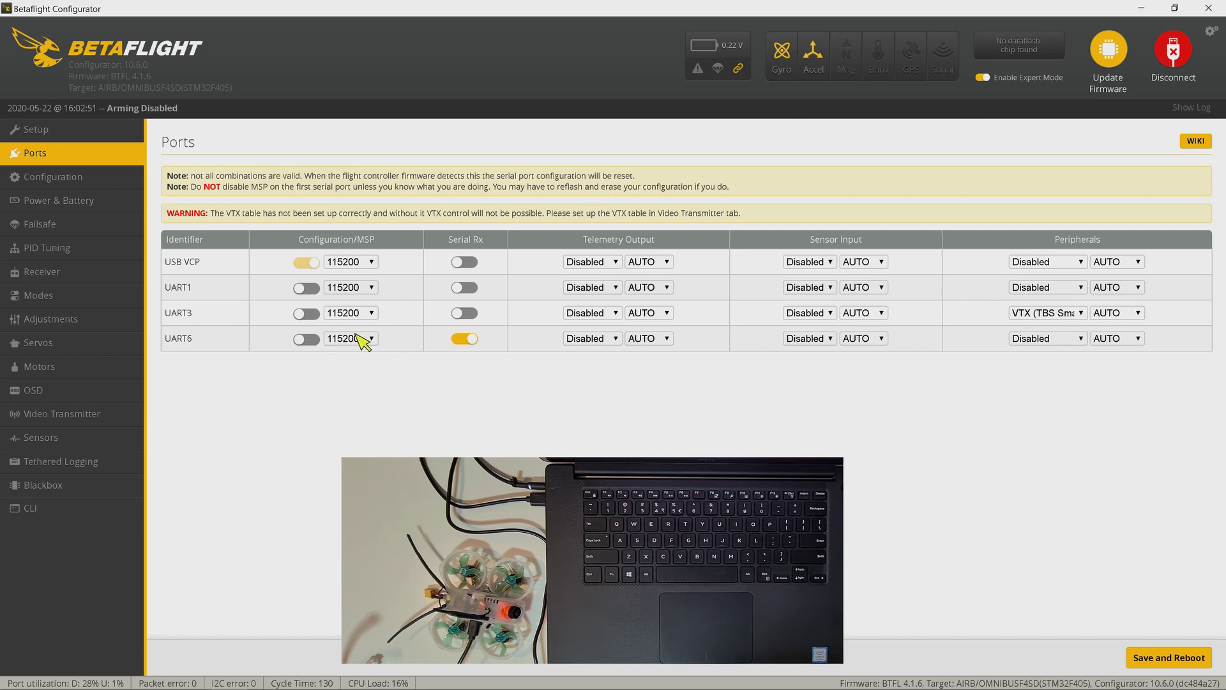
pyautogui.click(54, 179)
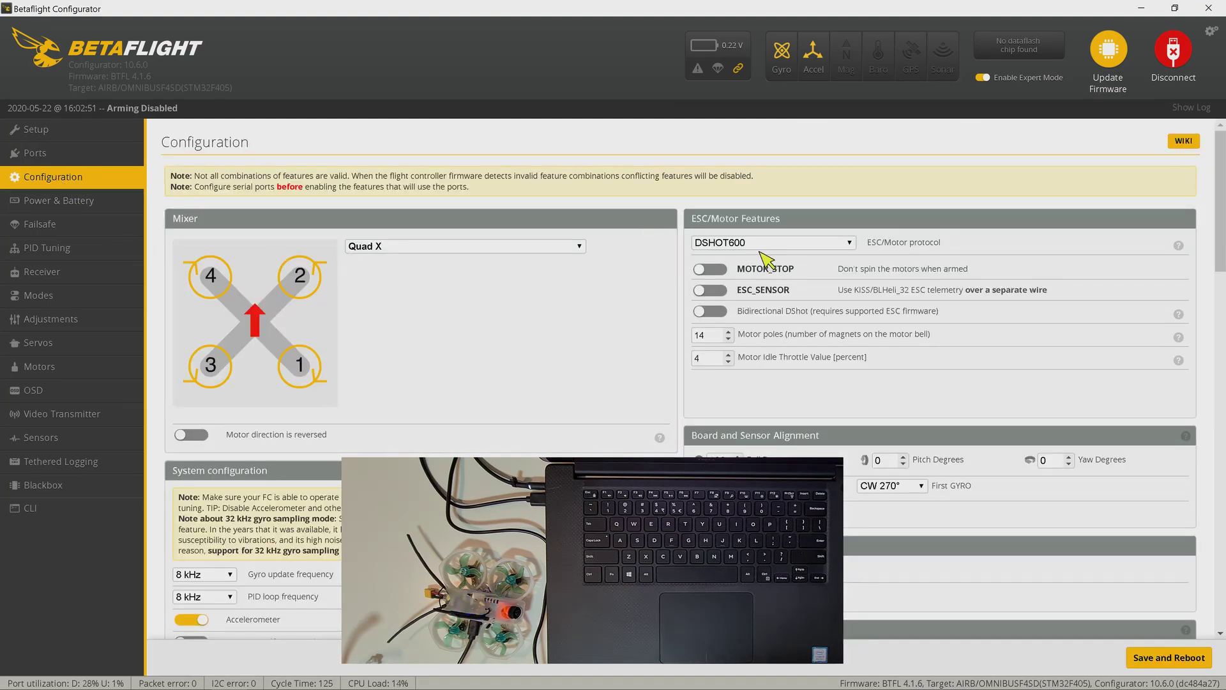
pyautogui.scroll(-5, 764, 255)
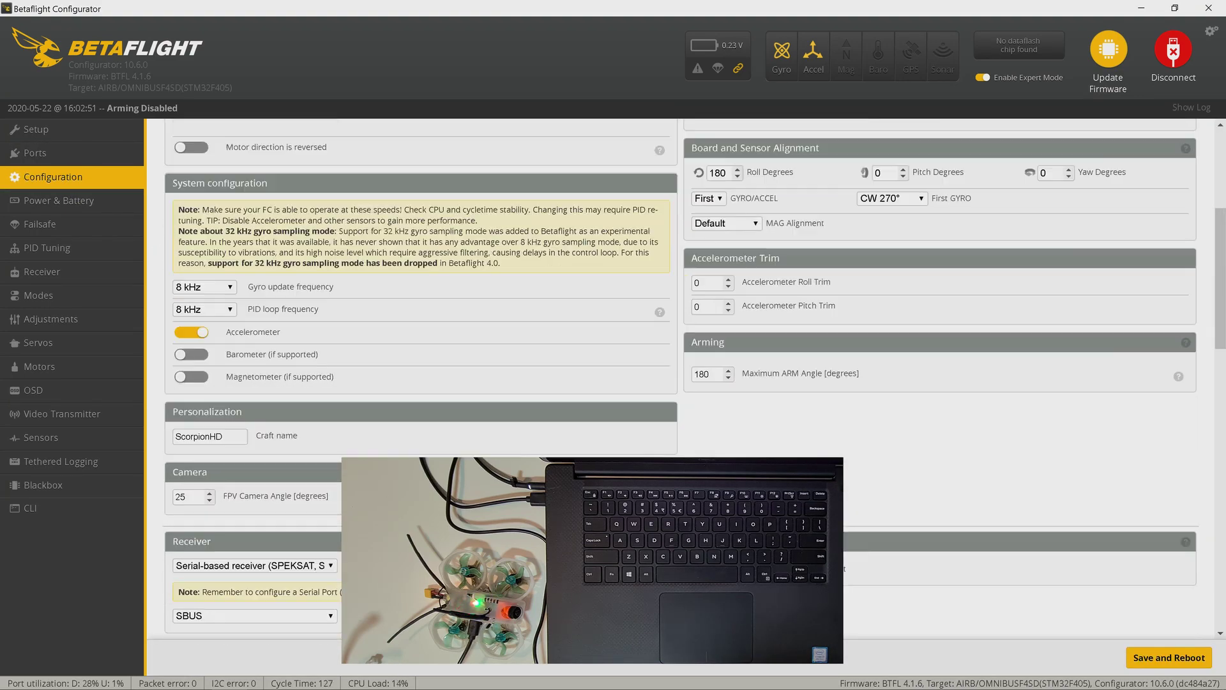
# Step: Review the remaining configuration settings and enable reversed motor direction for the Quad X mixer
pyautogui.scroll(-3, 288, 409)
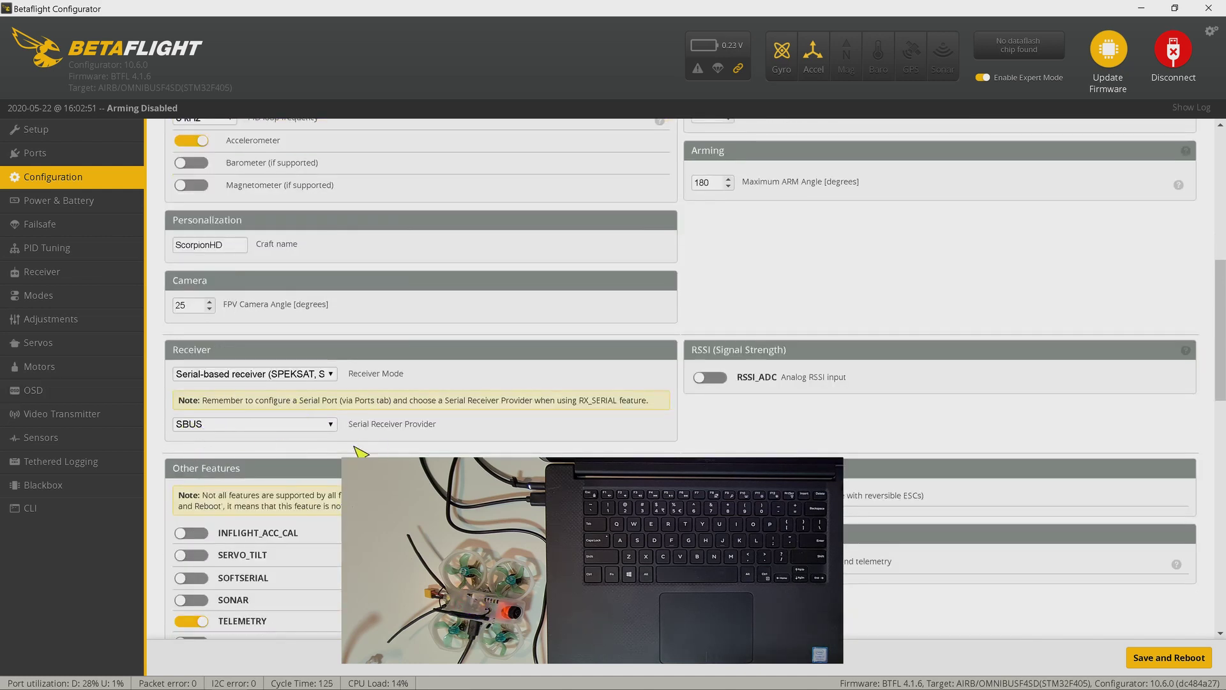
pyautogui.scroll(-2, 360, 452)
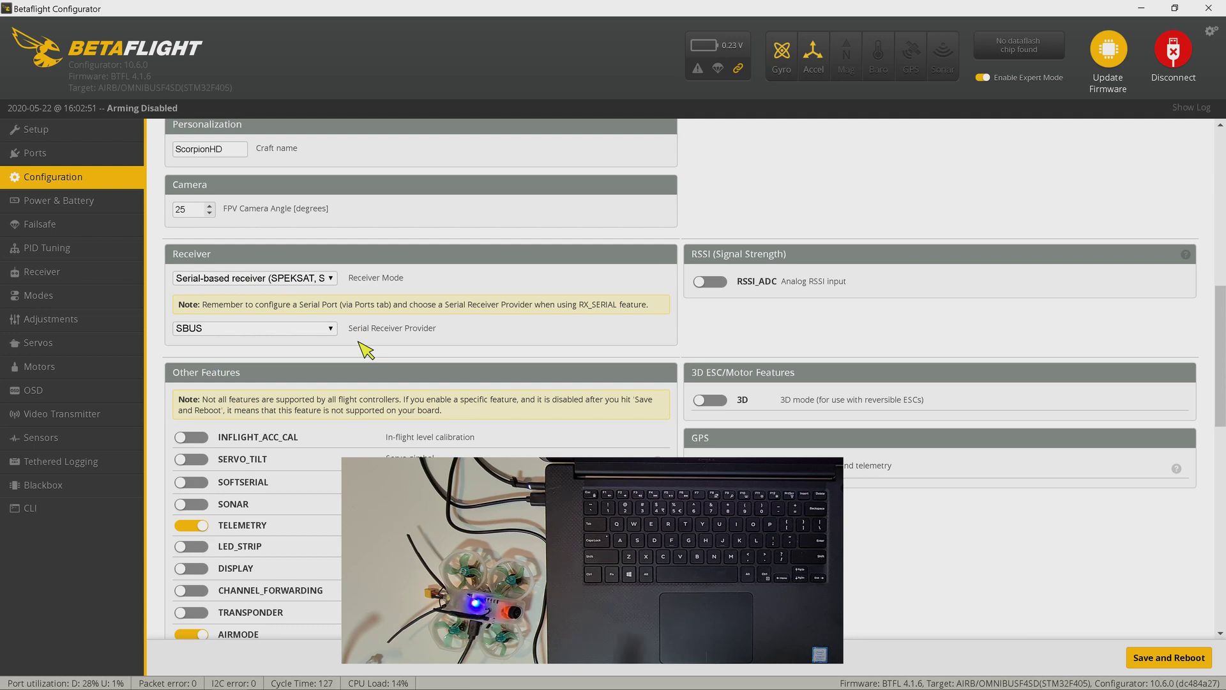
pyautogui.scroll(2, 251, 334)
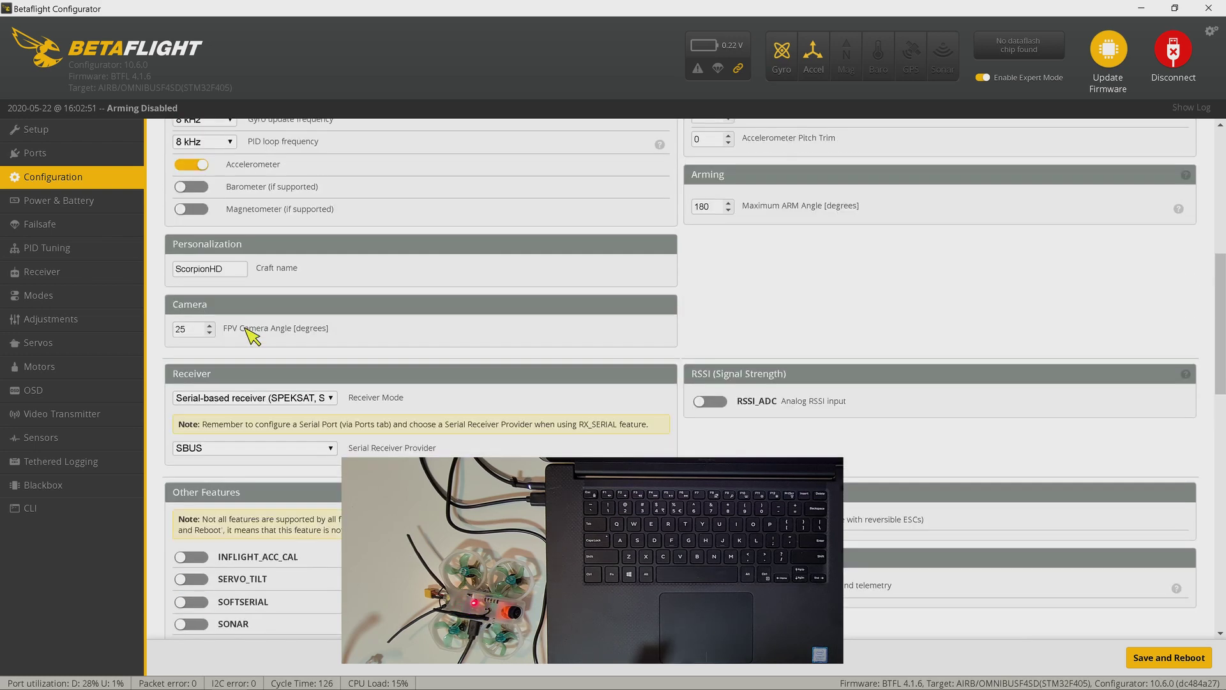
pyautogui.scroll(7, 251, 334)
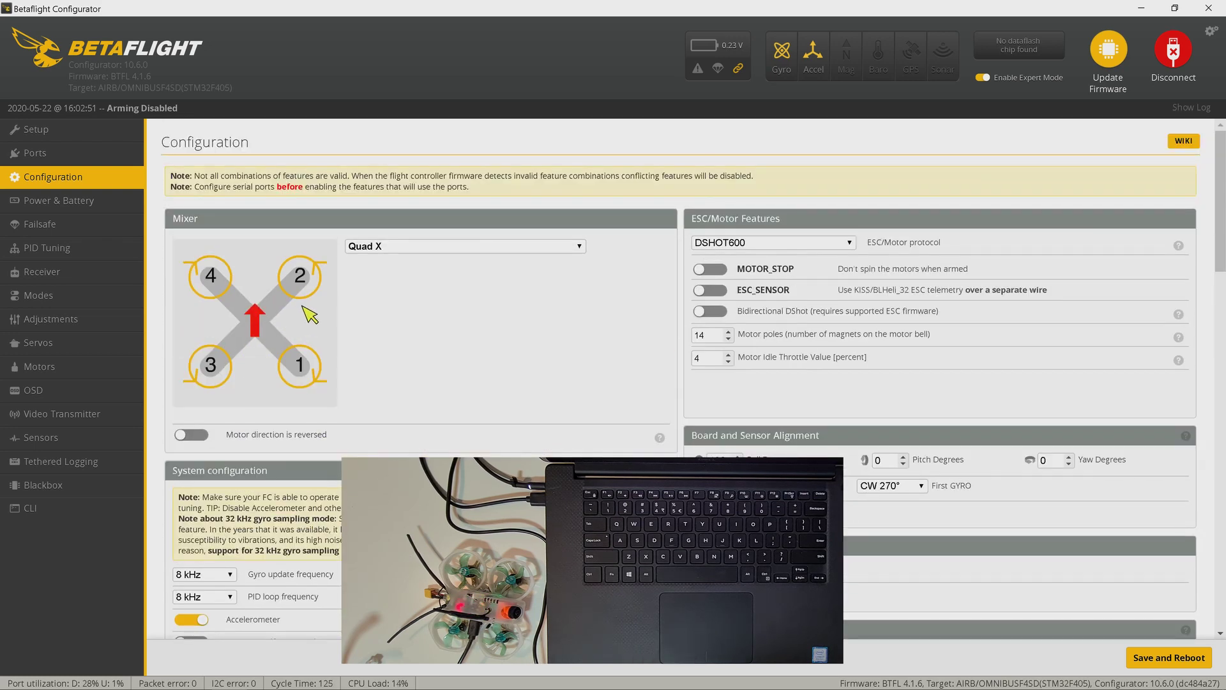
pyautogui.click(200, 435)
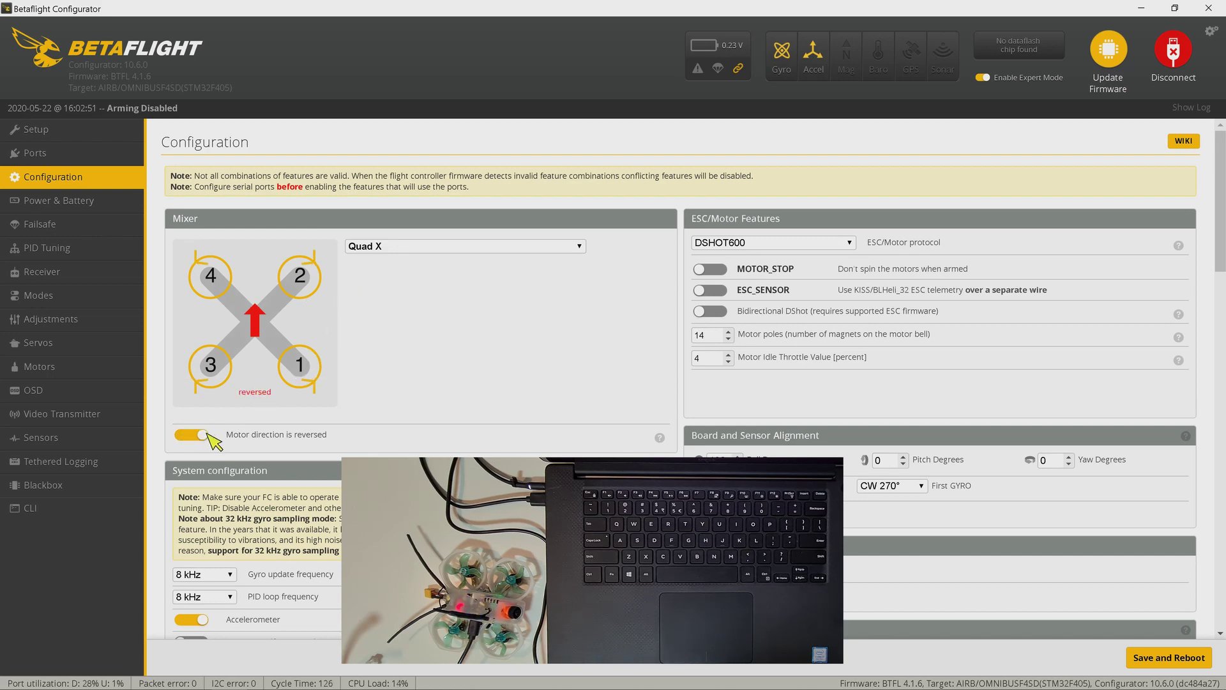
# Step: Set the ESC/motor protocol to DSHOT300, enable Bidirectional DShot and set the motor poles to 12
pyautogui.click(852, 242)
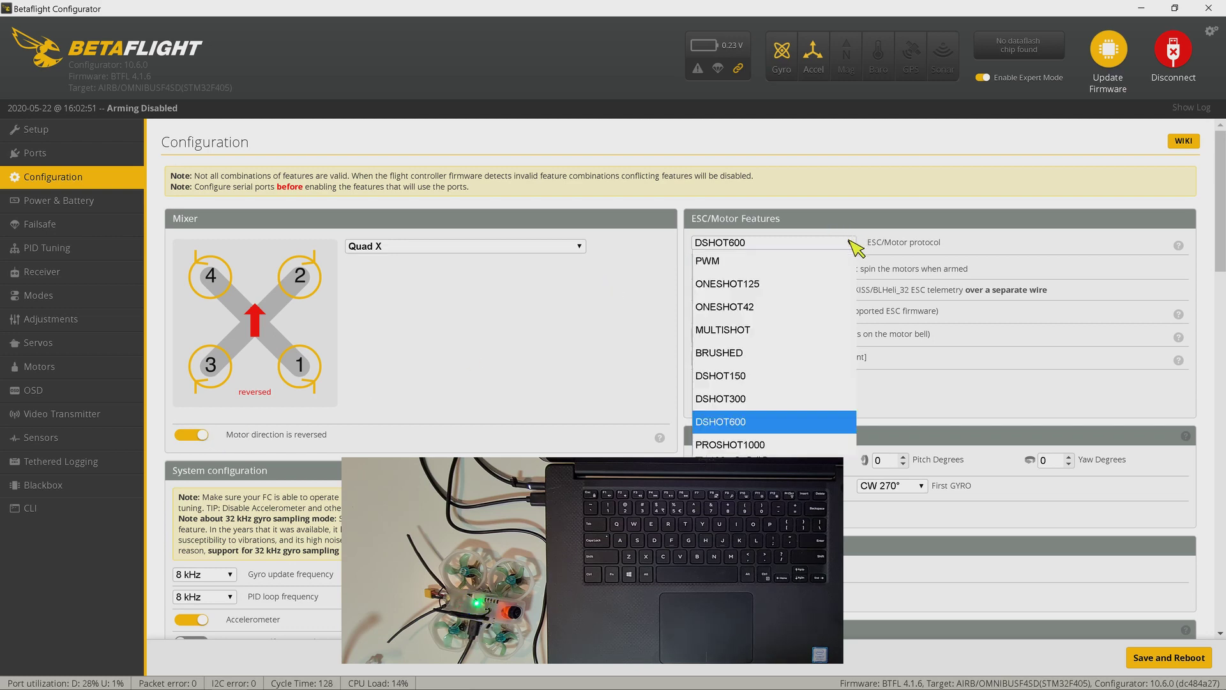
pyautogui.click(801, 399)
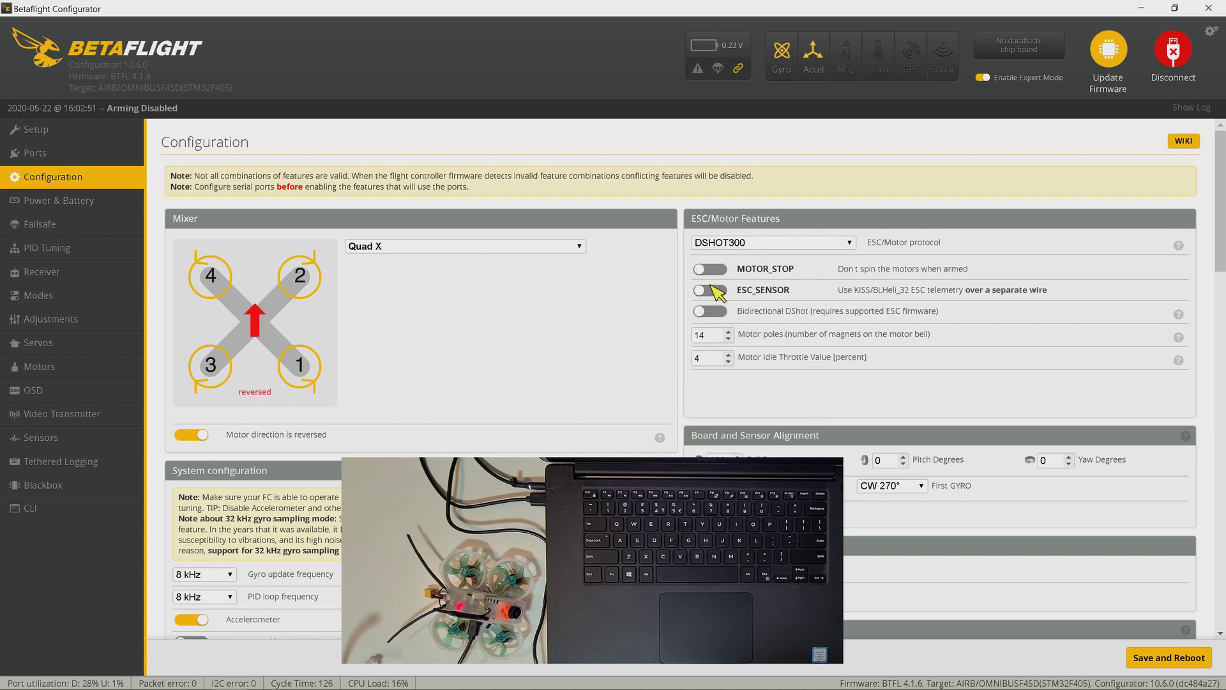
pyautogui.click(723, 315)
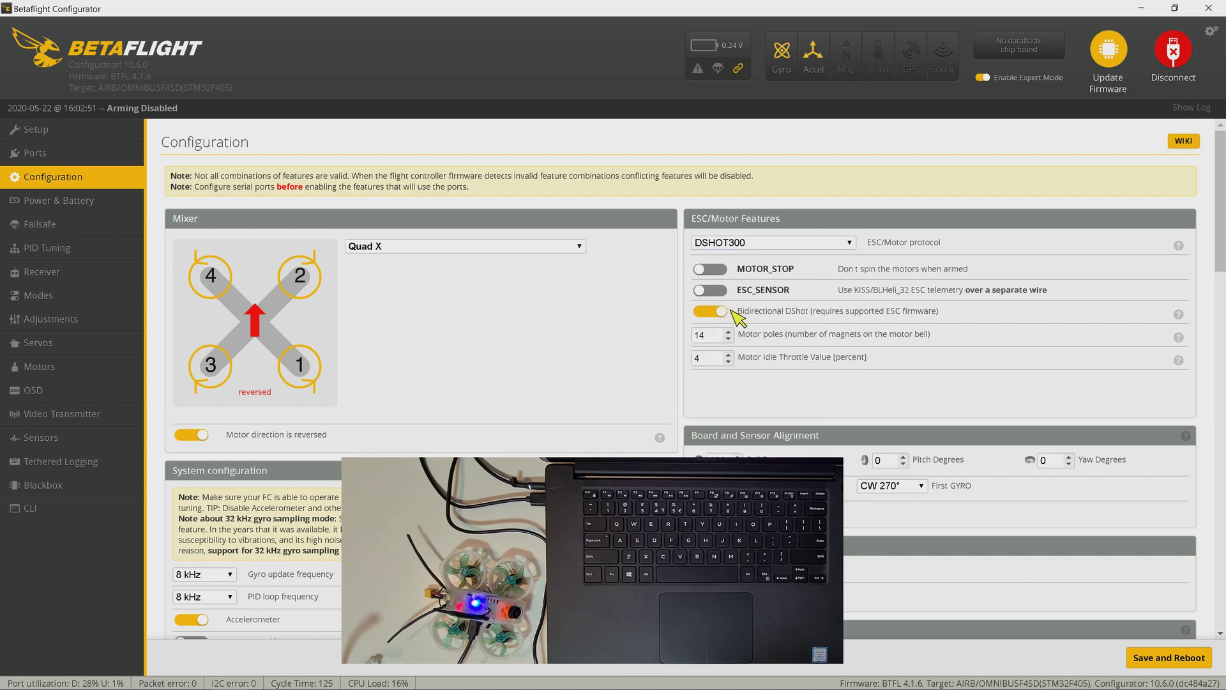
pyautogui.scroll(-1, 820, 313)
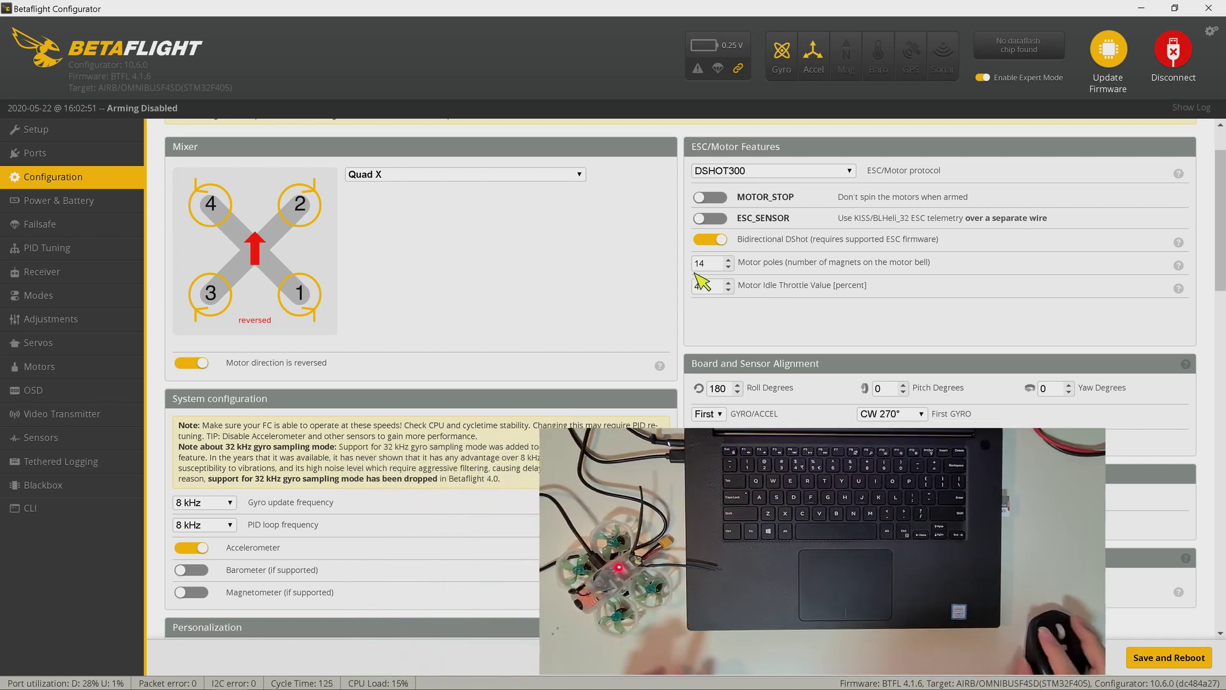
pyautogui.click(728, 266)
pyautogui.click(728, 266)
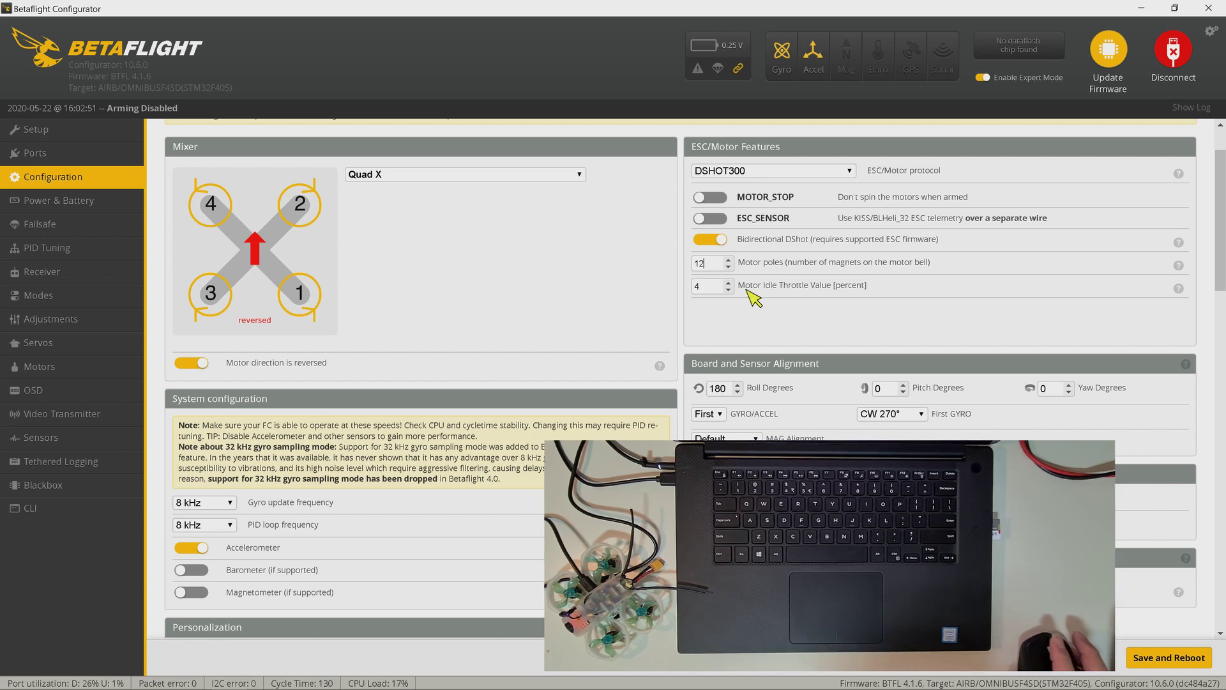
# Step: Set the gyro update frequency to 4 kHz in the system configuration
pyautogui.scroll(-1, 753, 297)
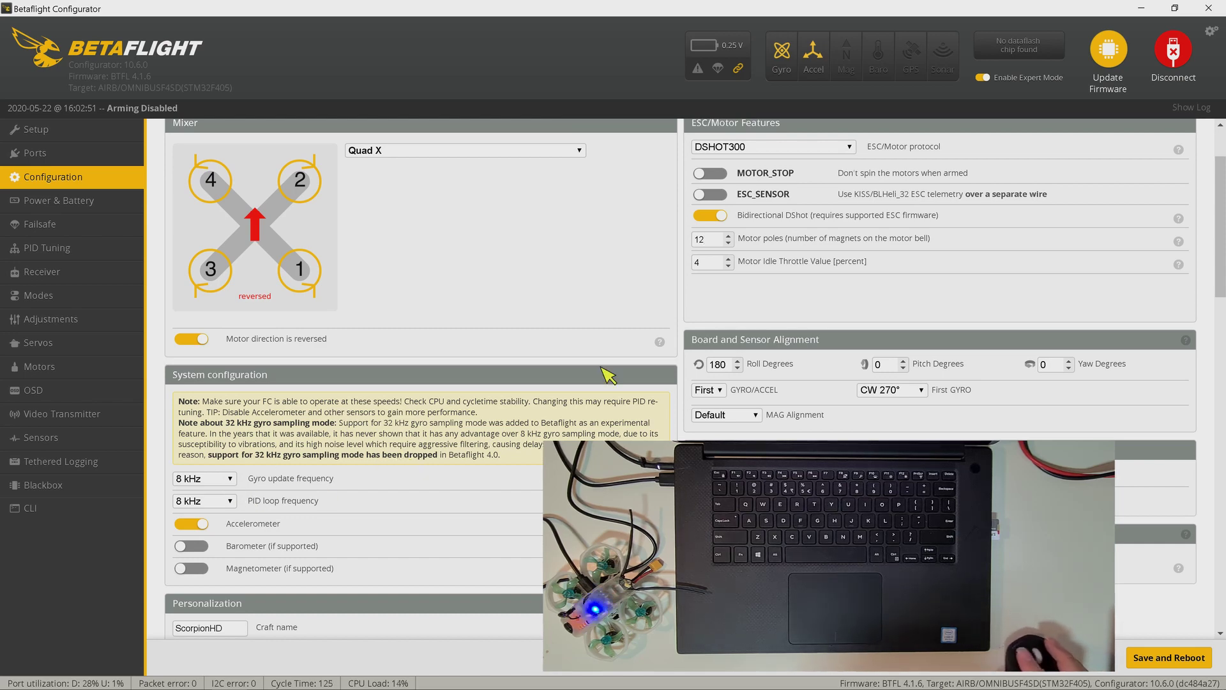
pyautogui.scroll(-3, 597, 372)
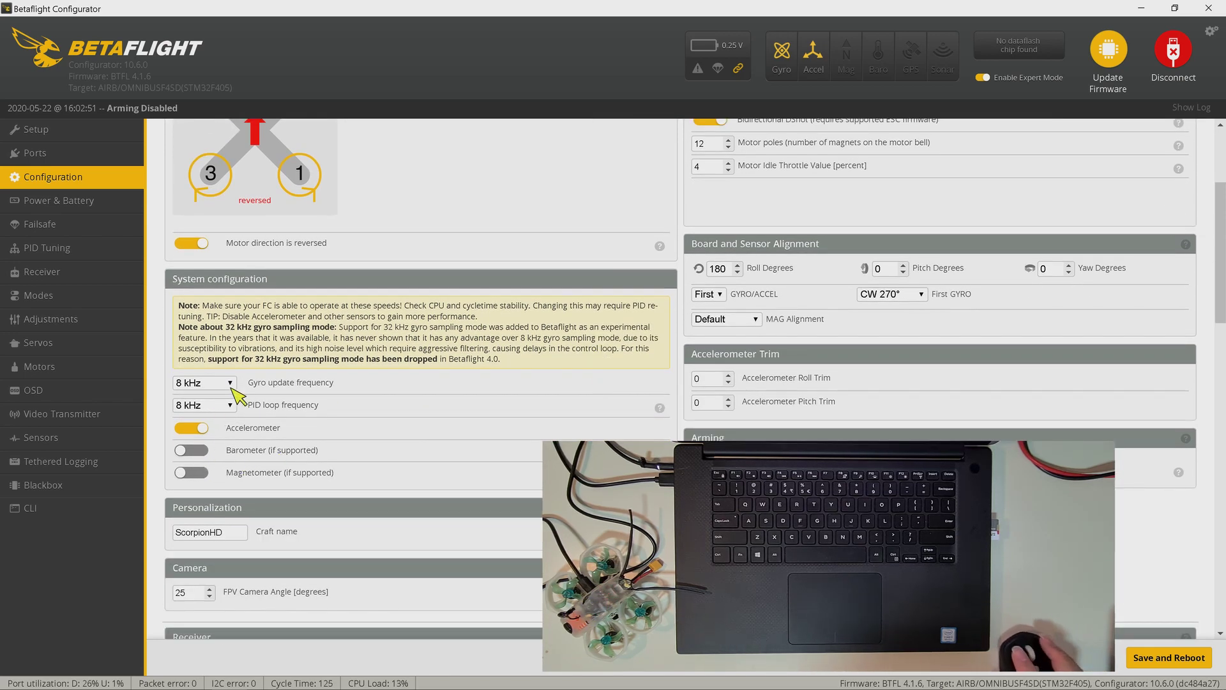
pyautogui.click(231, 382)
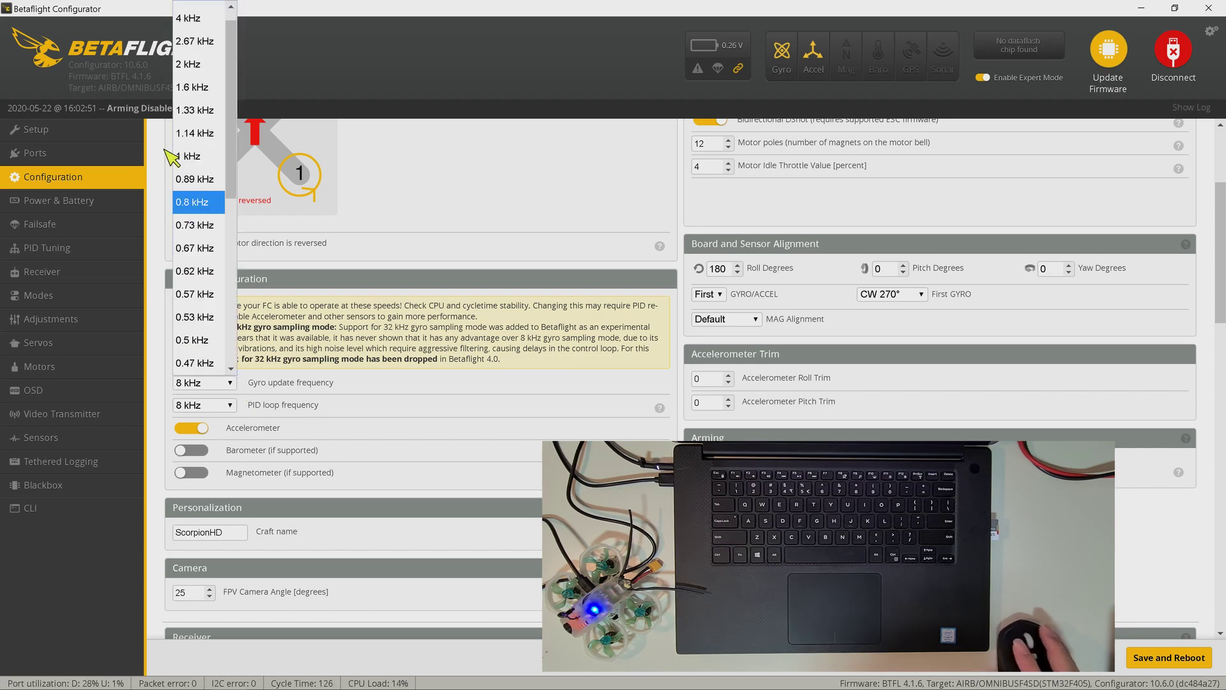
pyautogui.click(196, 23)
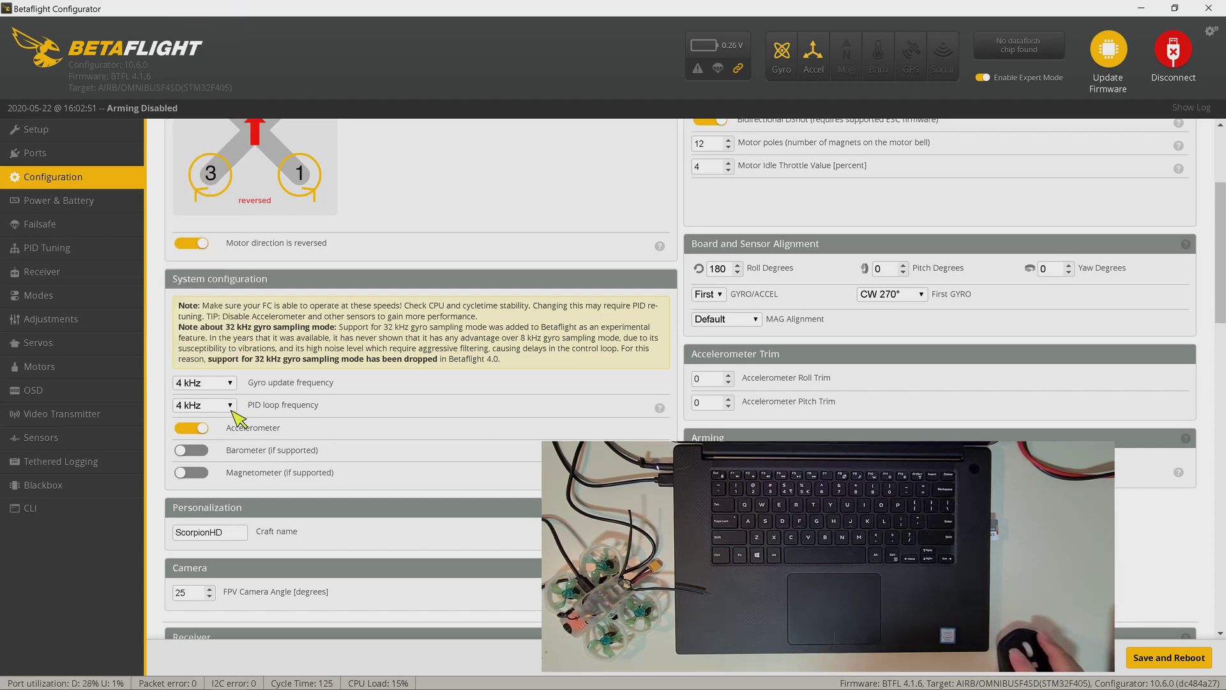
# Step: Disable the permanent AIRMODE feature under the other features
pyautogui.scroll(-2, 328, 485)
pyautogui.scroll(-3, 328, 485)
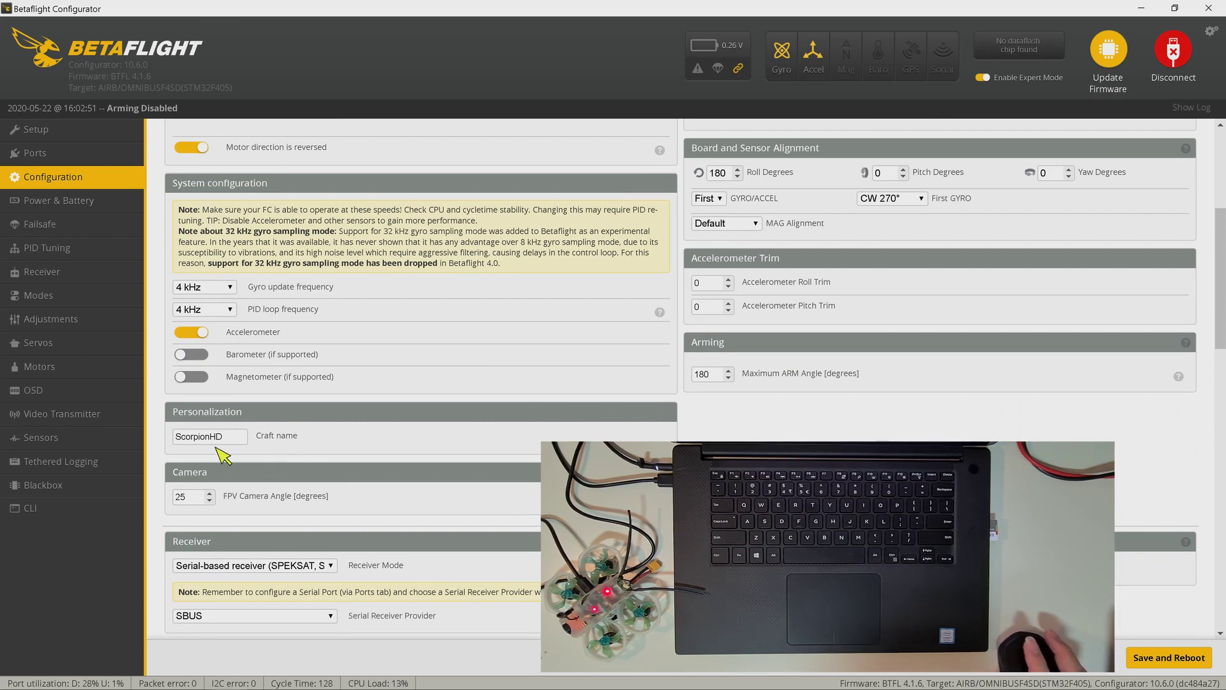
pyautogui.scroll(-2, 230, 451)
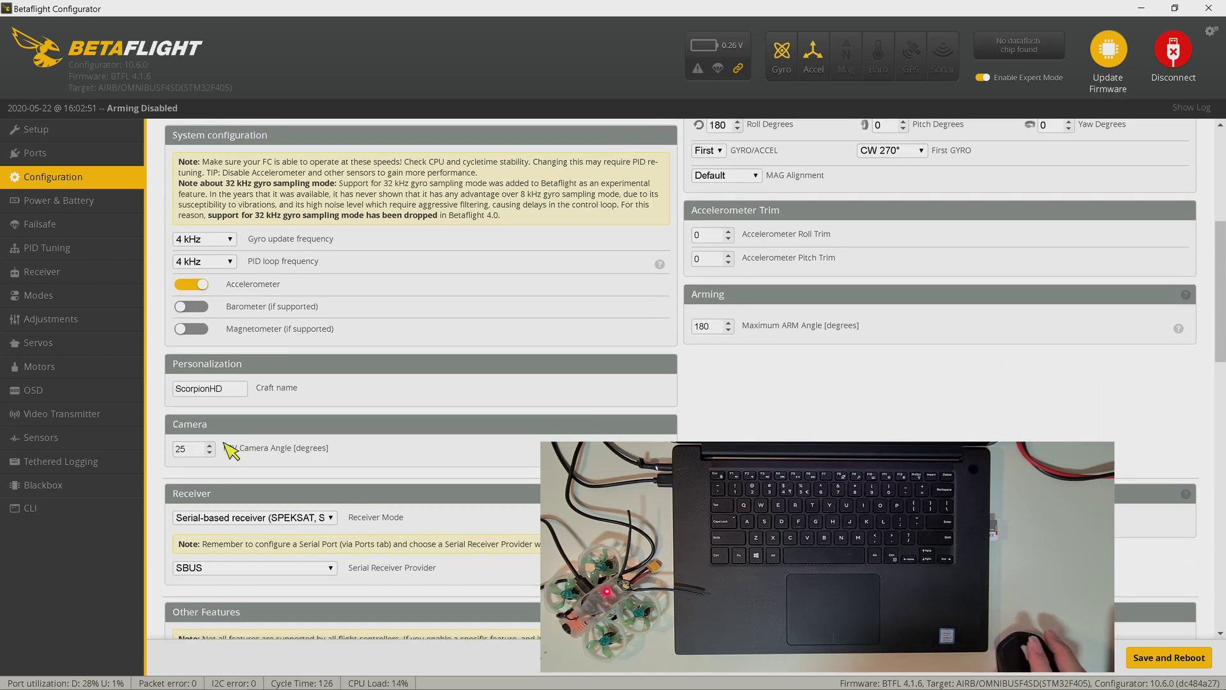
pyautogui.scroll(-3, 230, 451)
pyautogui.scroll(-9, 227, 442)
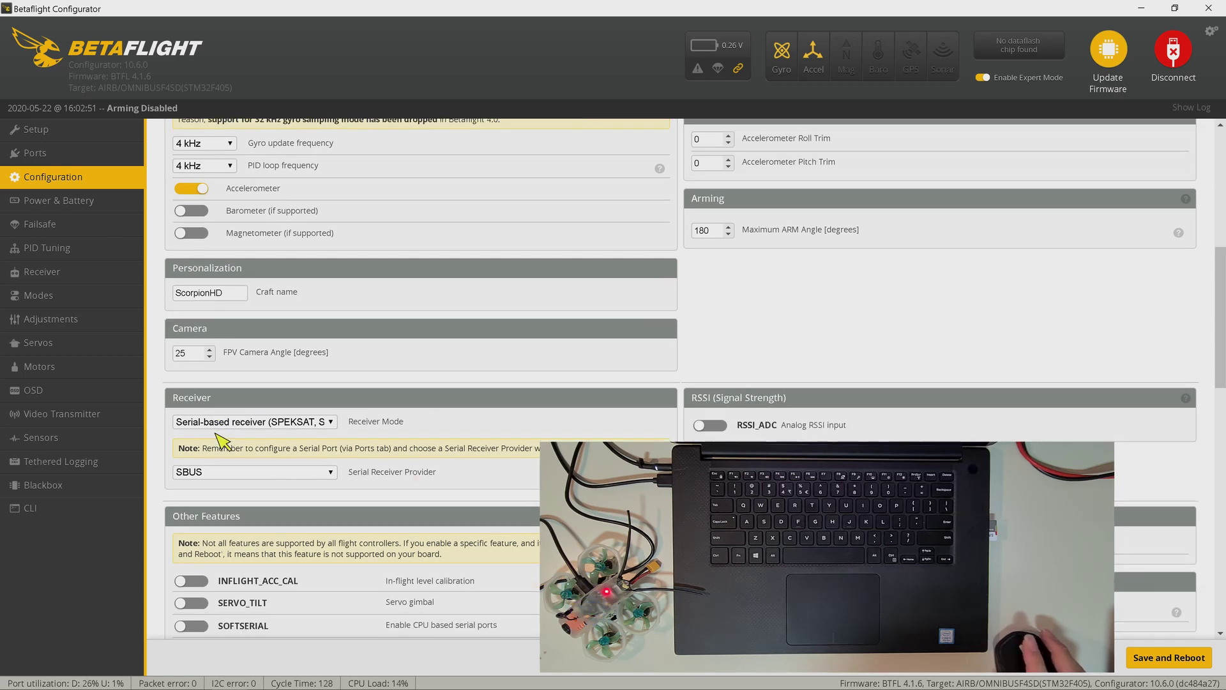
pyautogui.scroll(-4, 220, 441)
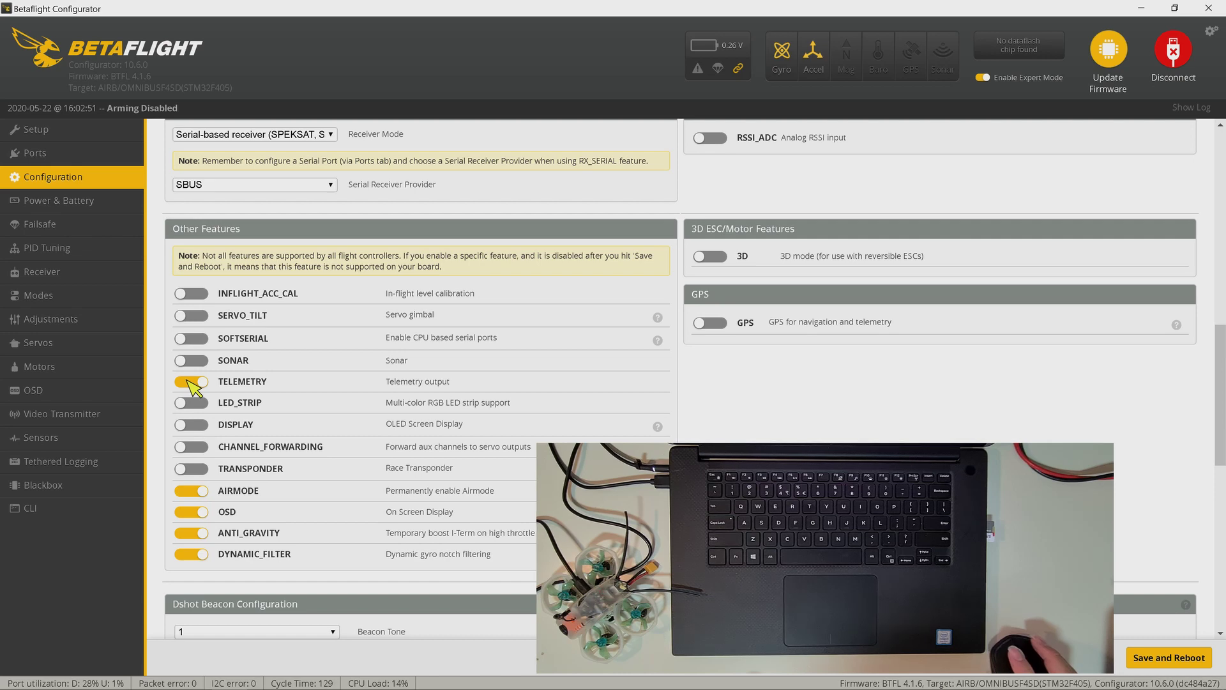
pyautogui.click(193, 492)
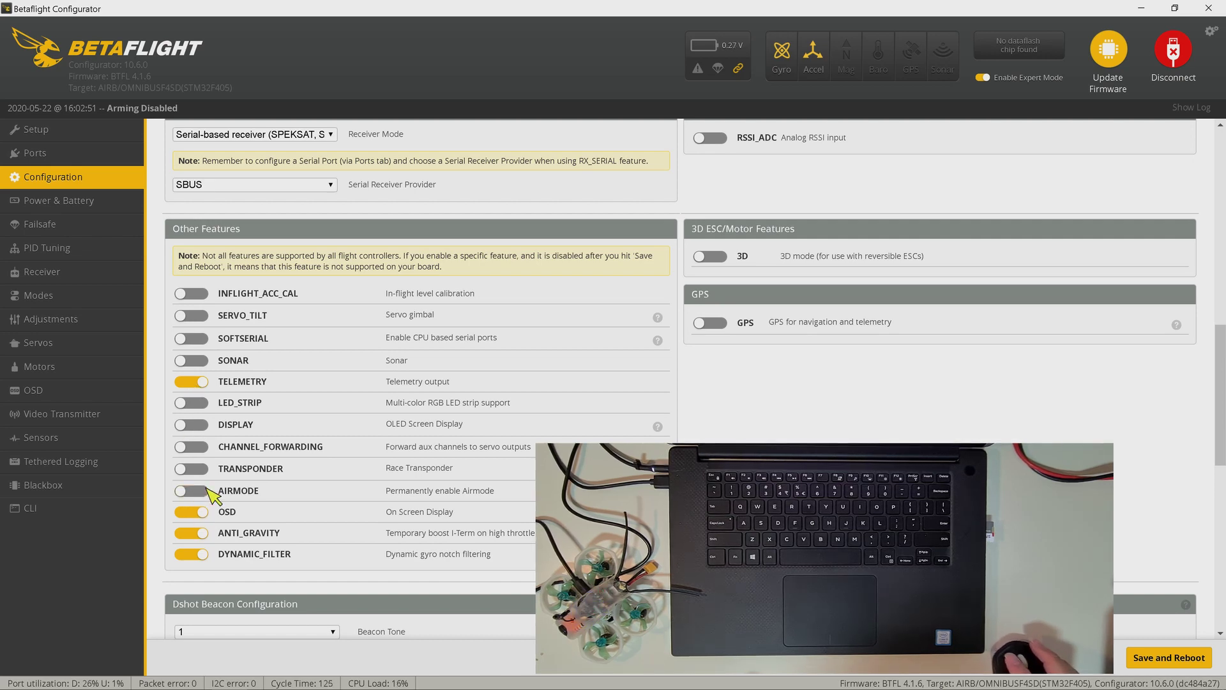
# Step: Save the configuration with a reboot and reconnect to the flight controller
pyautogui.scroll(-1, 208, 489)
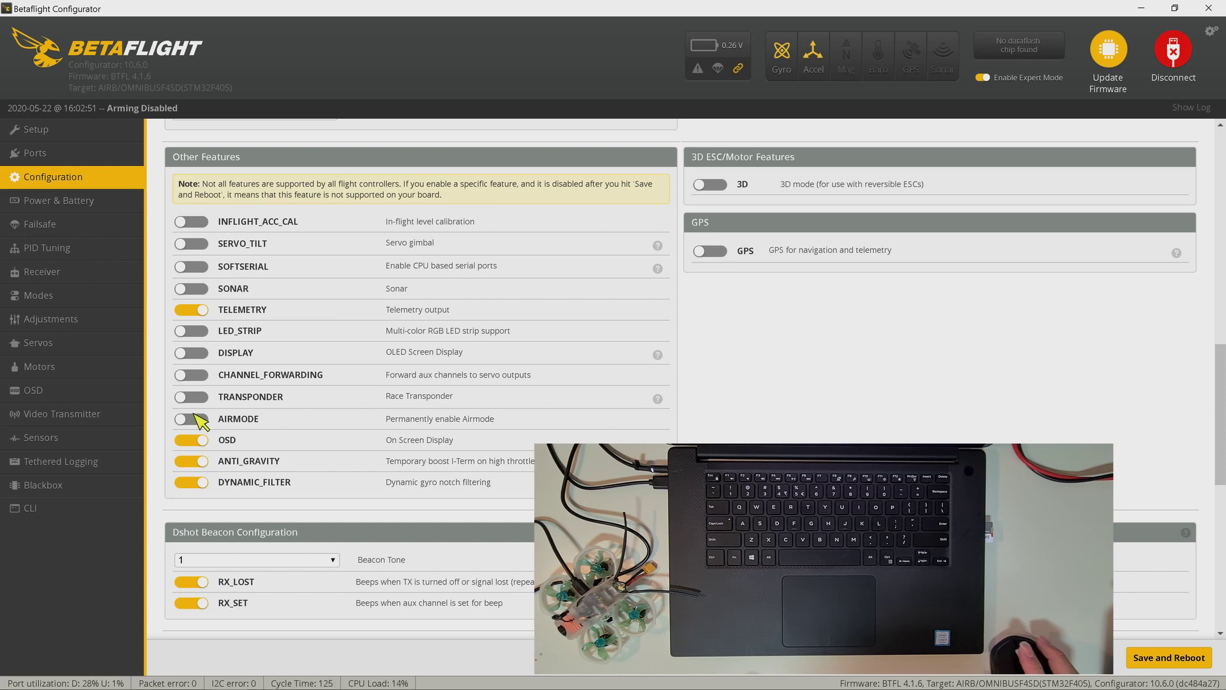
pyautogui.scroll(-7, 199, 422)
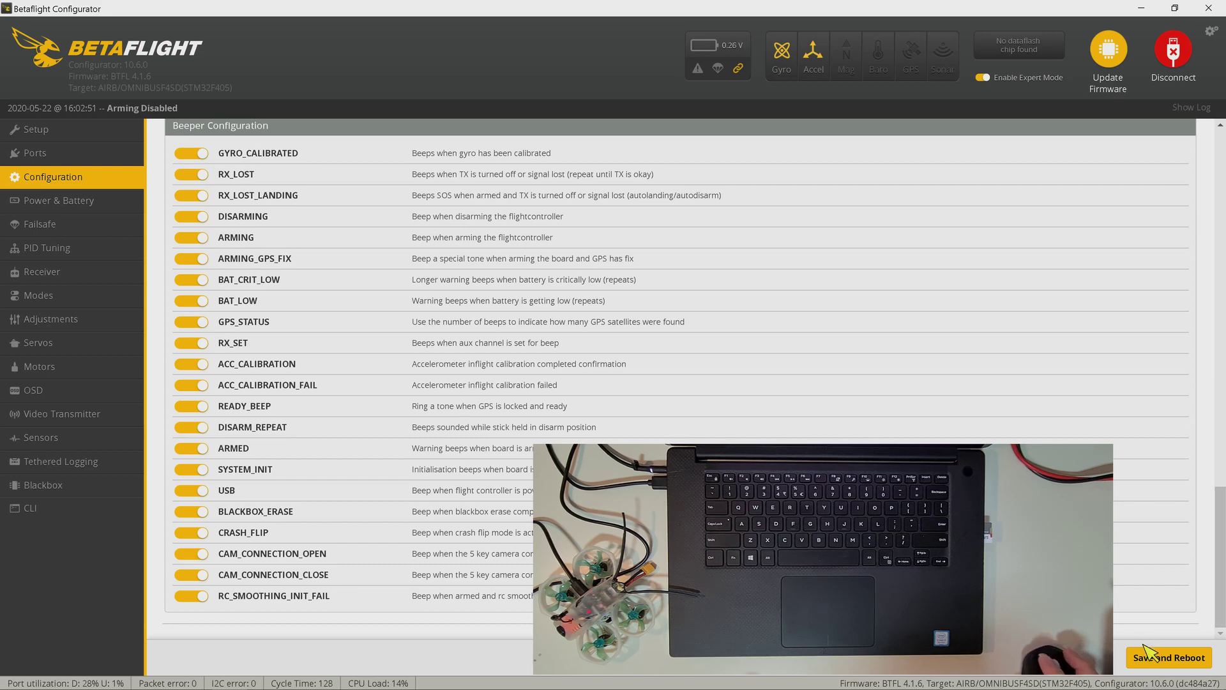
pyautogui.click(1158, 664)
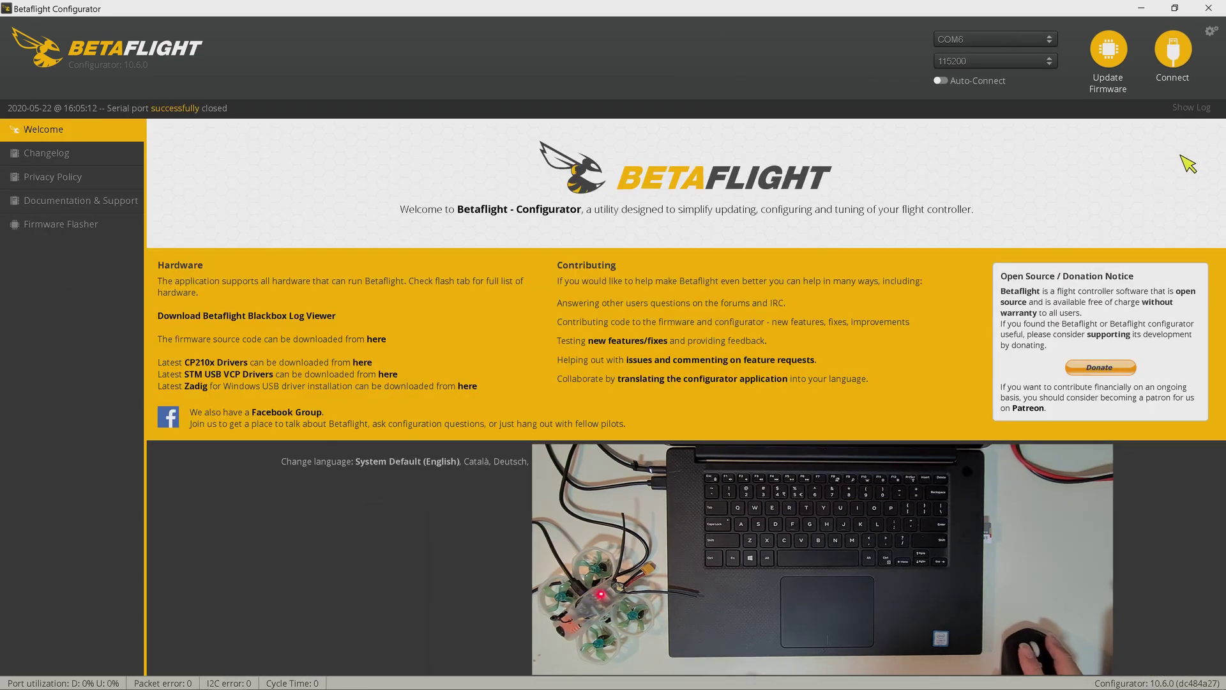
pyautogui.click(1173, 54)
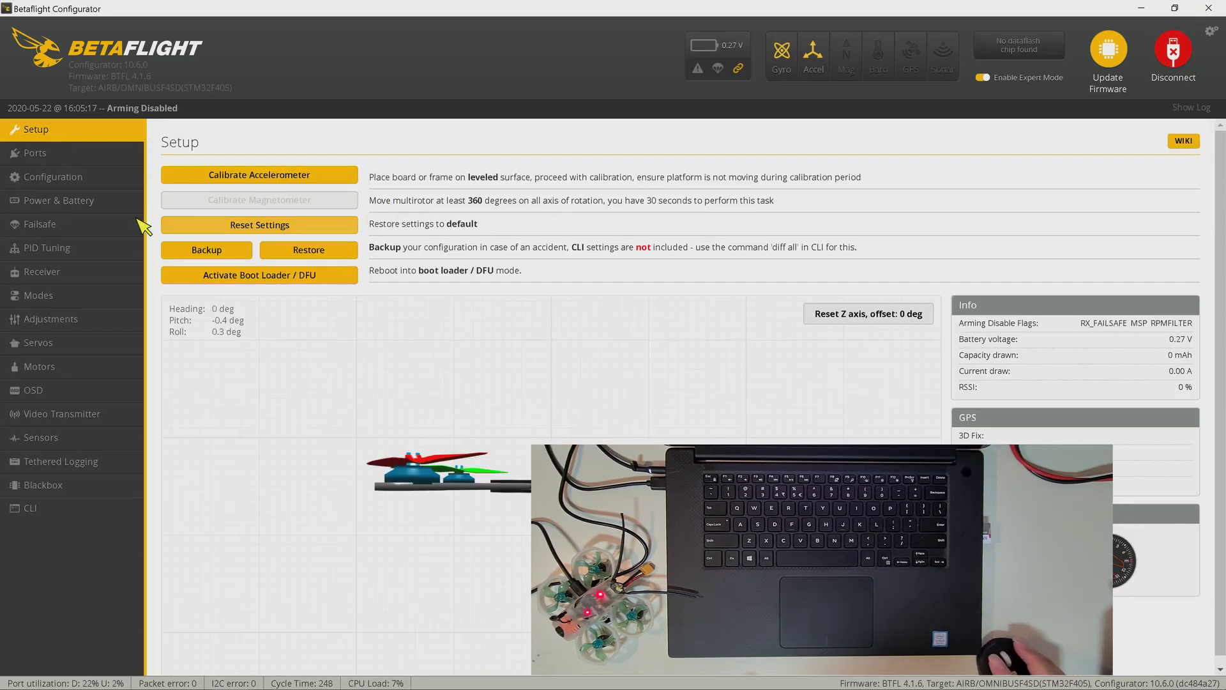
# Step: Check the power and battery, failsafe and PID profile settings
pyautogui.click(92, 209)
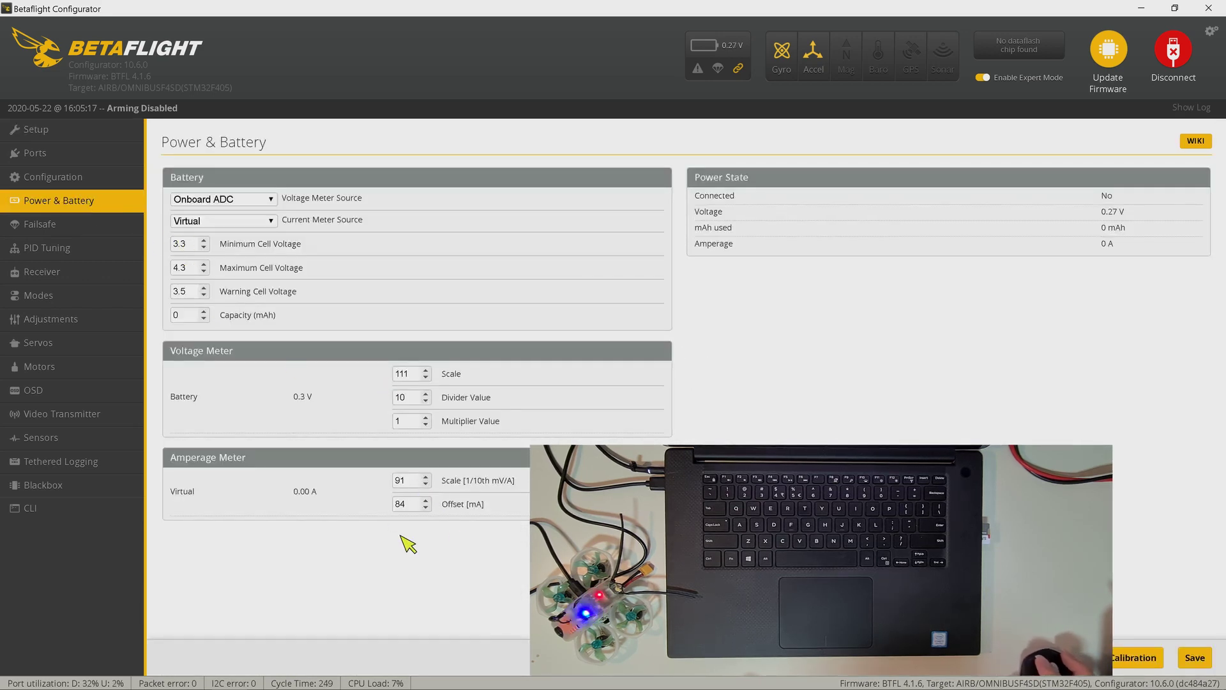
pyautogui.click(40, 231)
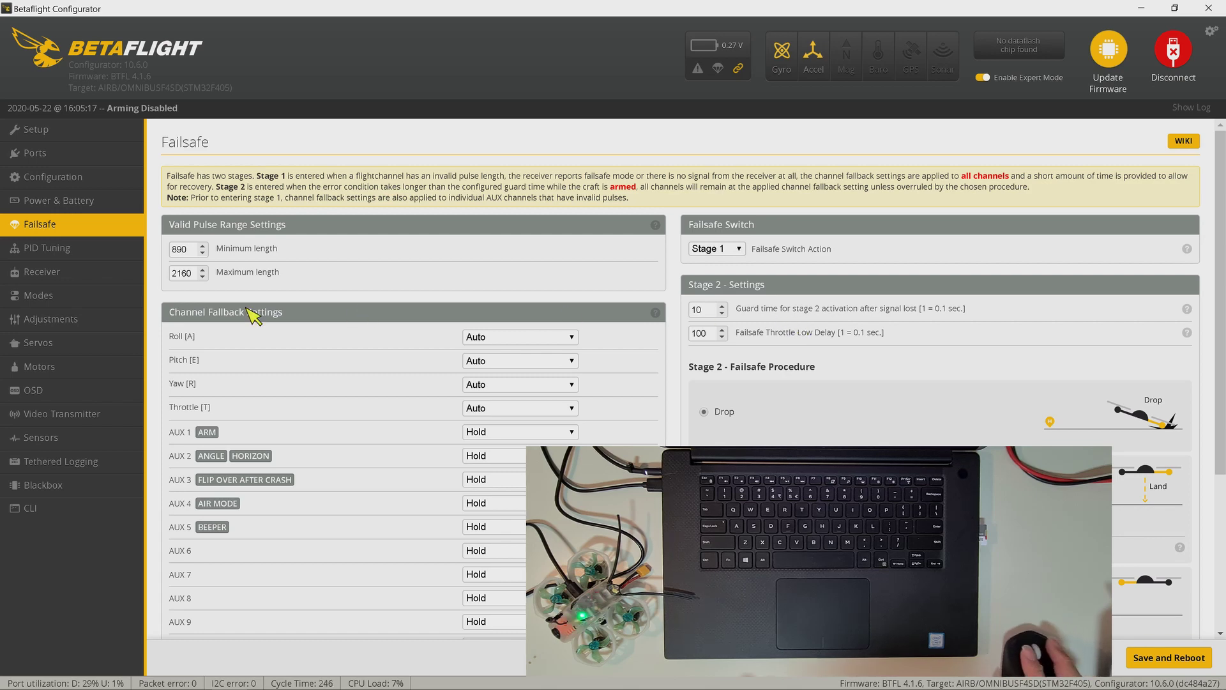
pyautogui.click(51, 253)
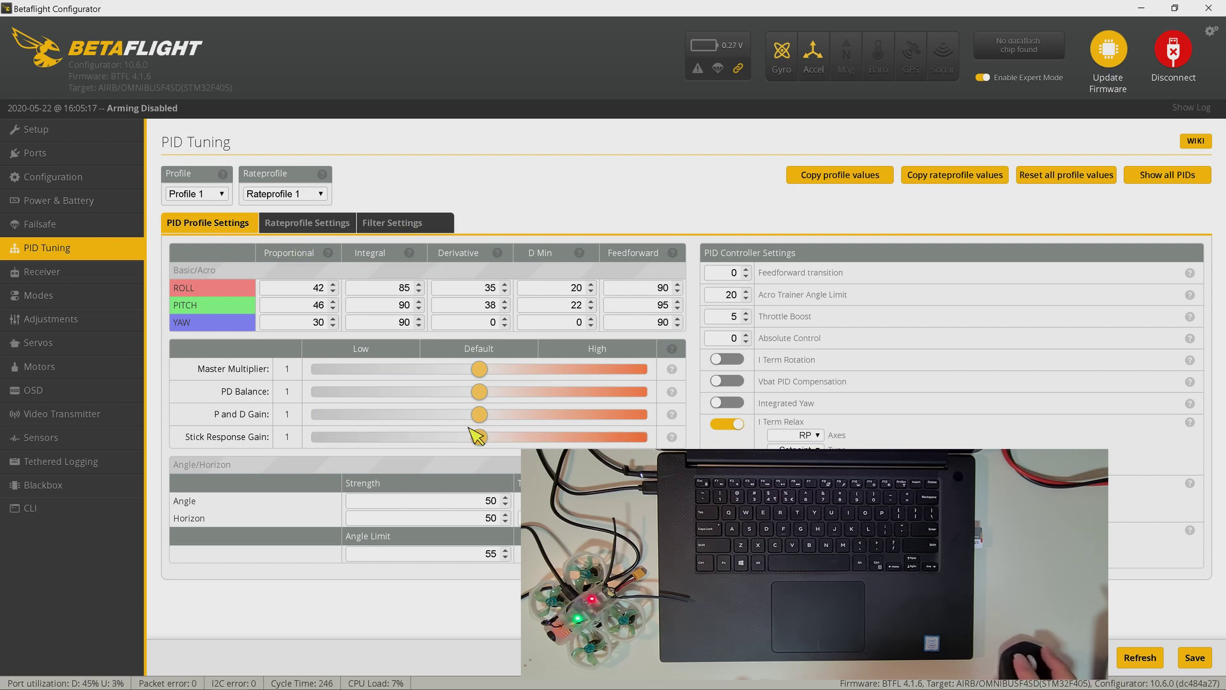
# Step: In the filter settings, set the dynamic notch filter range to HIGH, width percent to 0, Q to 200 and min Hz to 90
pyautogui.click(392, 224)
pyautogui.scroll(-3, 436, 441)
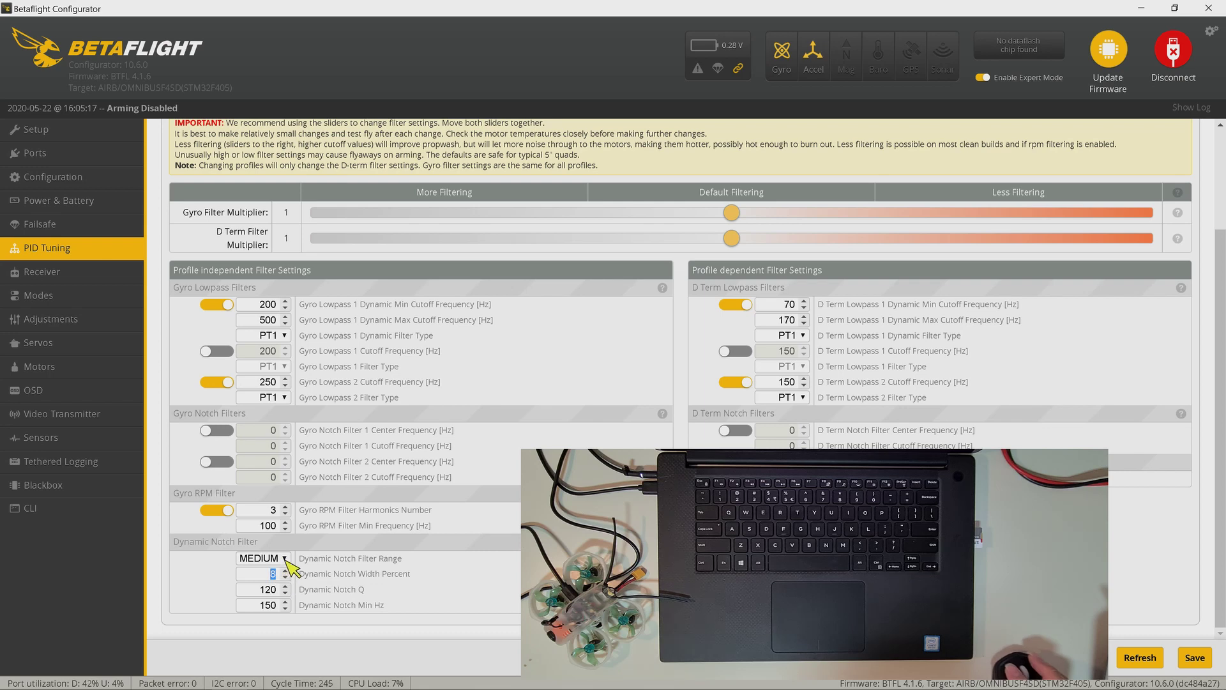
pyautogui.click(285, 559)
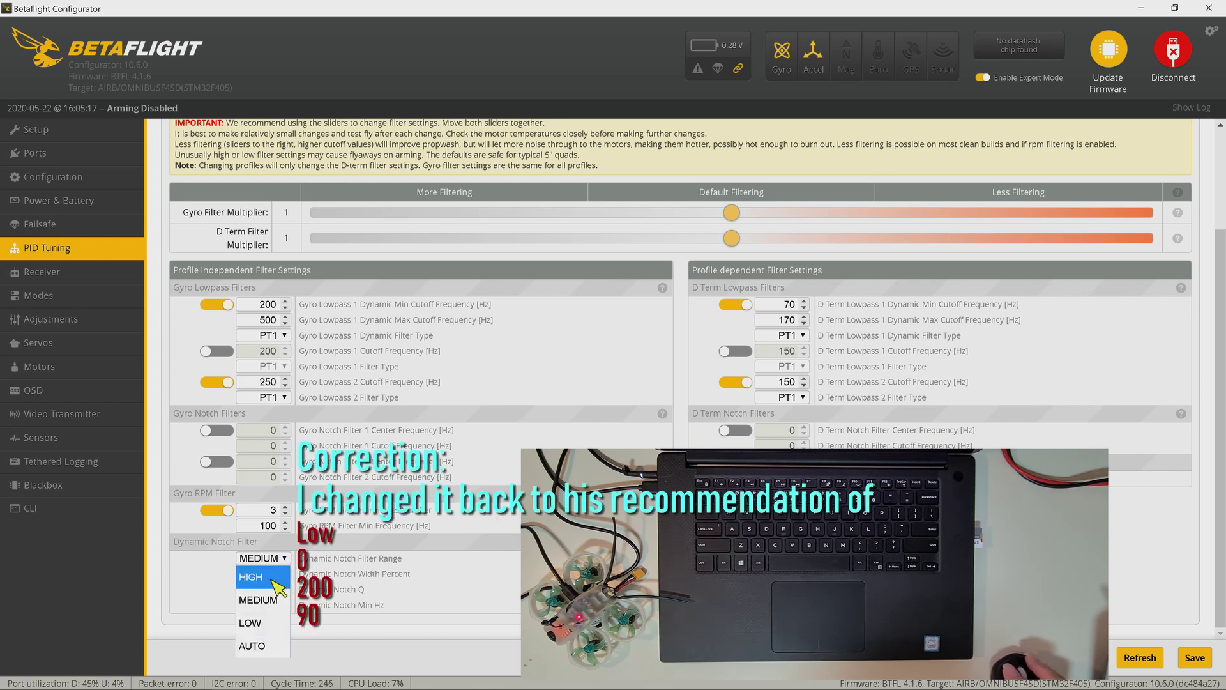
pyautogui.click(272, 579)
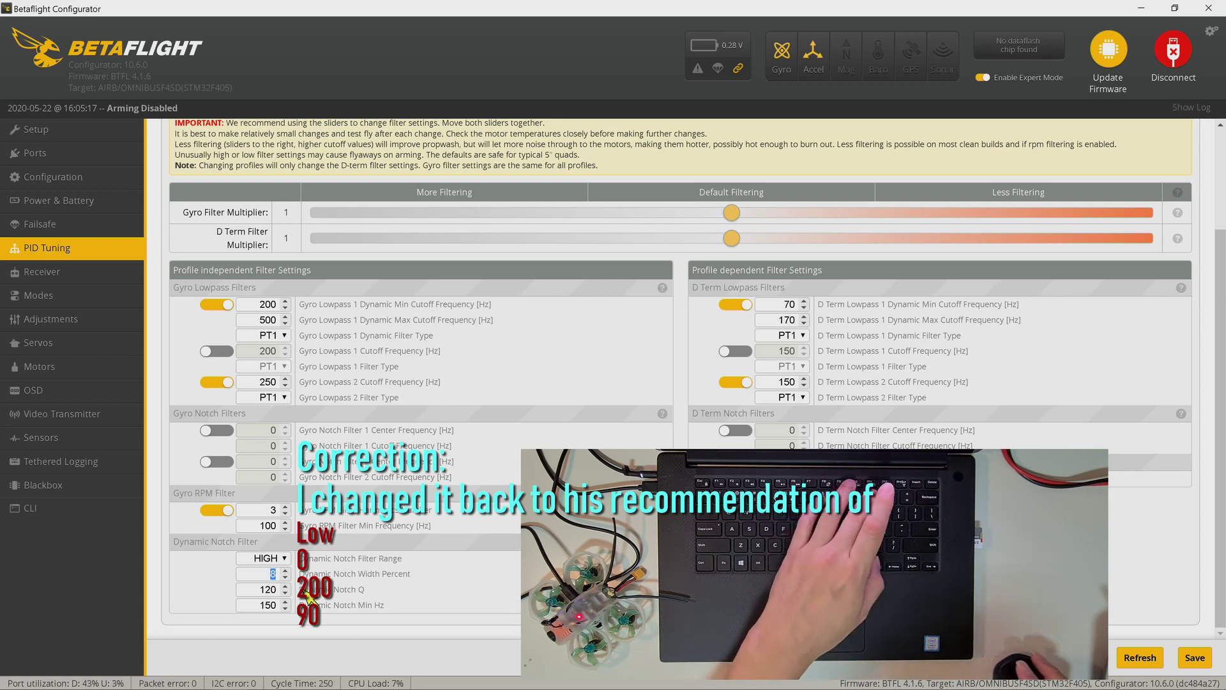
pyautogui.write('0')
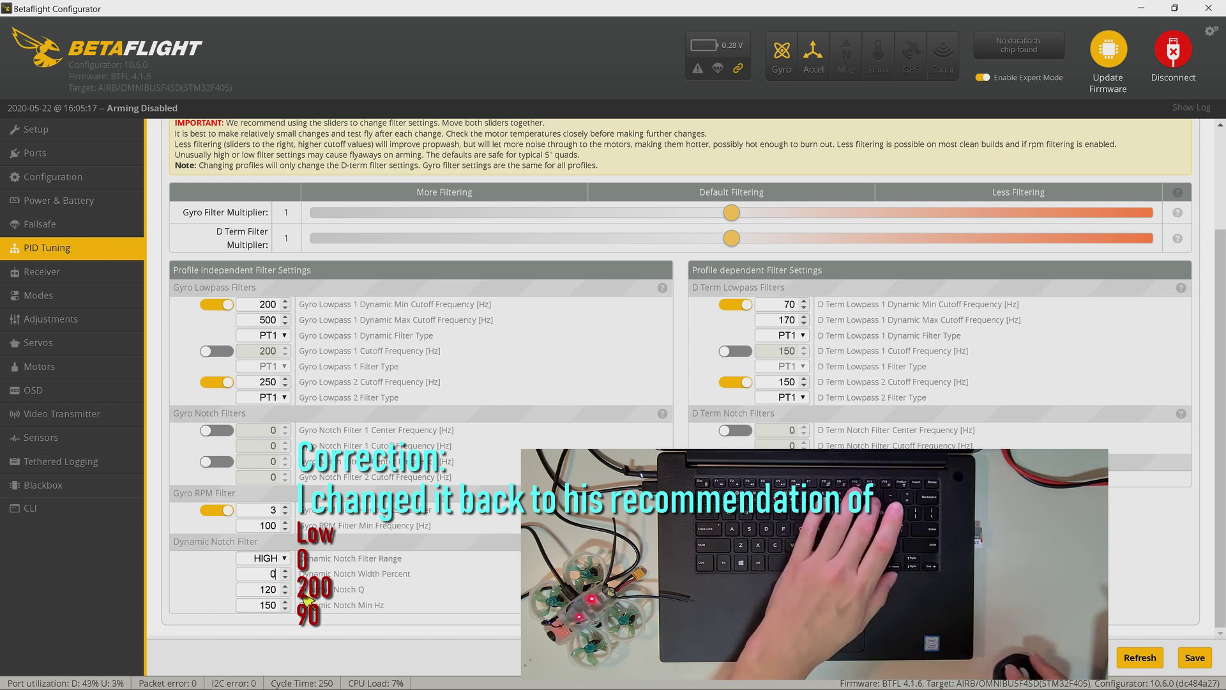
pyautogui.doubleClick(263, 589)
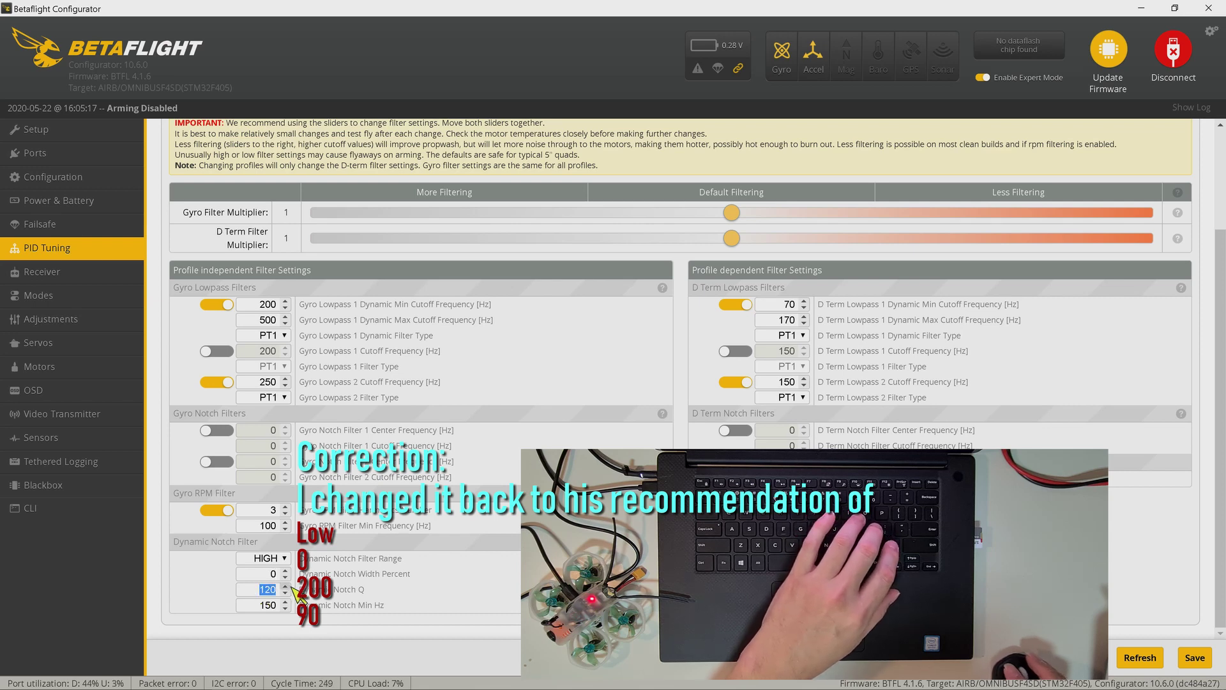
pyautogui.write('200')
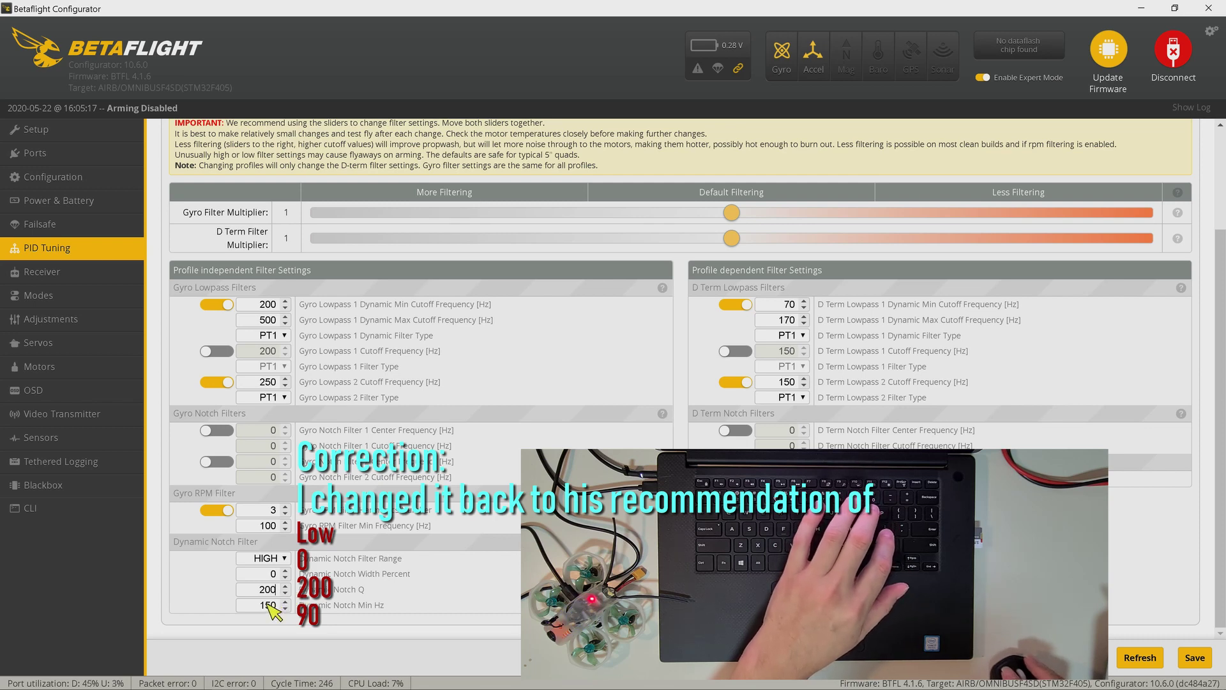
pyautogui.press('Delete')
pyautogui.press('Delete')
pyautogui.press('Delete')
pyautogui.write('90')
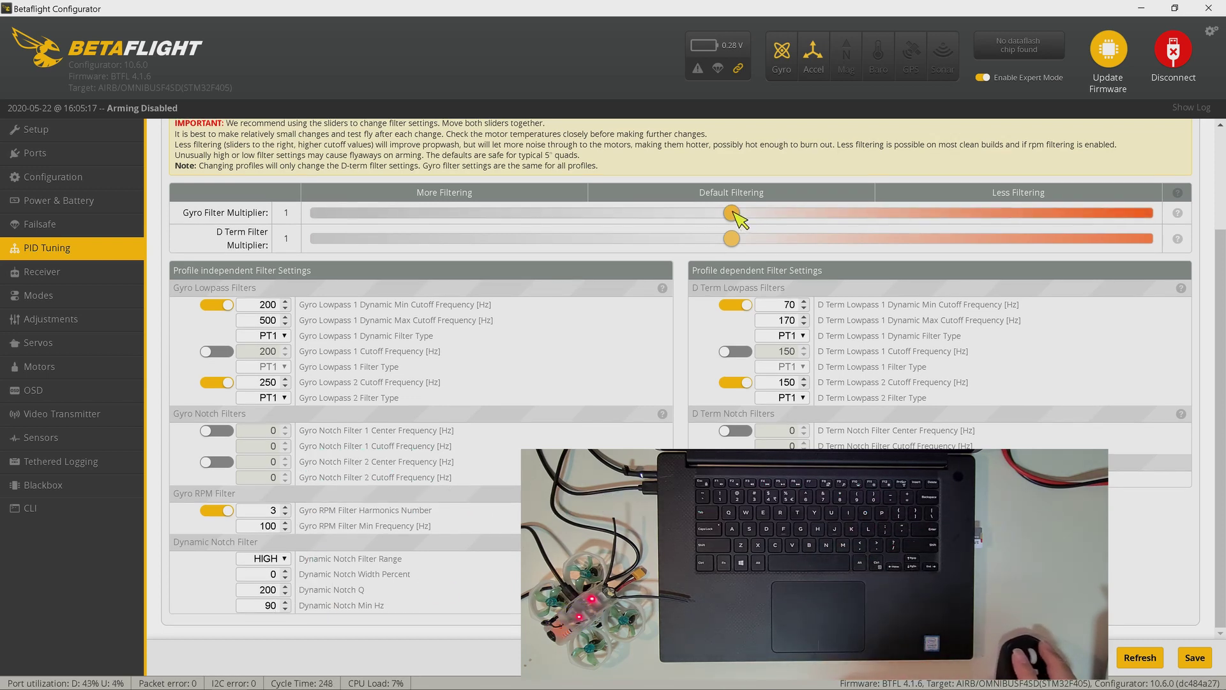
# Step: Raise the gyro filter multiplier and the D term filter multiplier to 2 for the least filtering
pyautogui.moveTo(731, 213); pyautogui.dragTo(1144, 213)
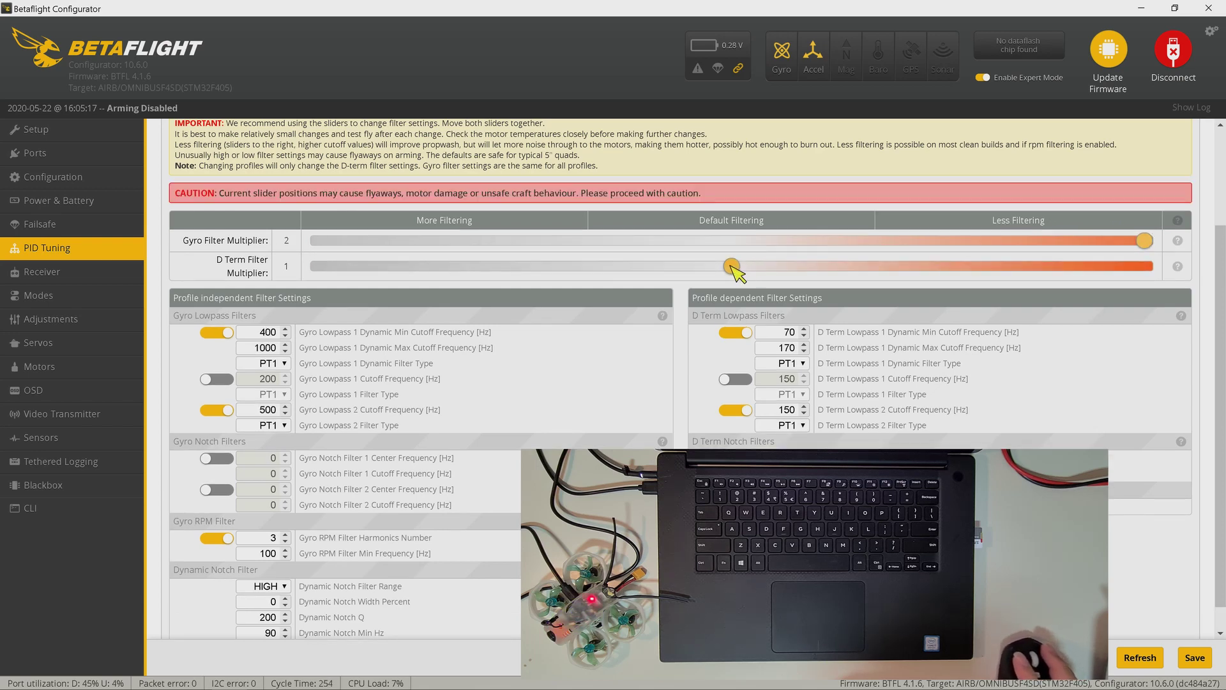
pyautogui.moveTo(731, 266); pyautogui.dragTo(1145, 265)
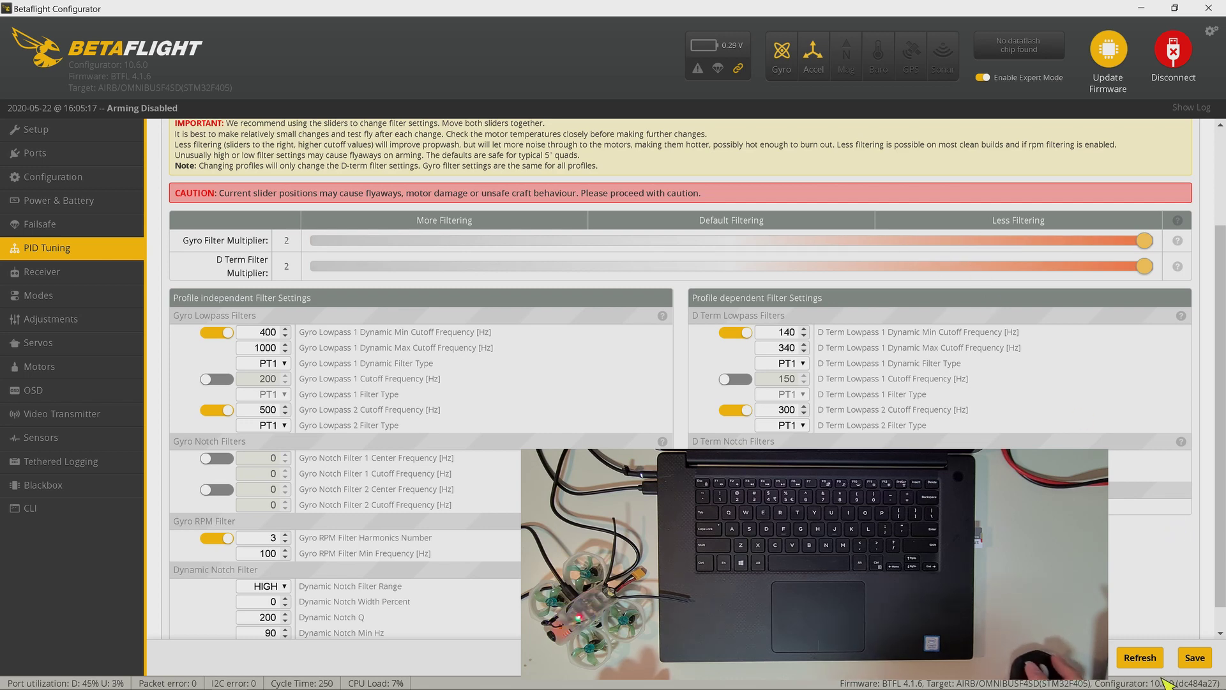
# Step: Save the gyro, D term and dynamic notch filter settings to the flight controller
pyautogui.click(1197, 660)
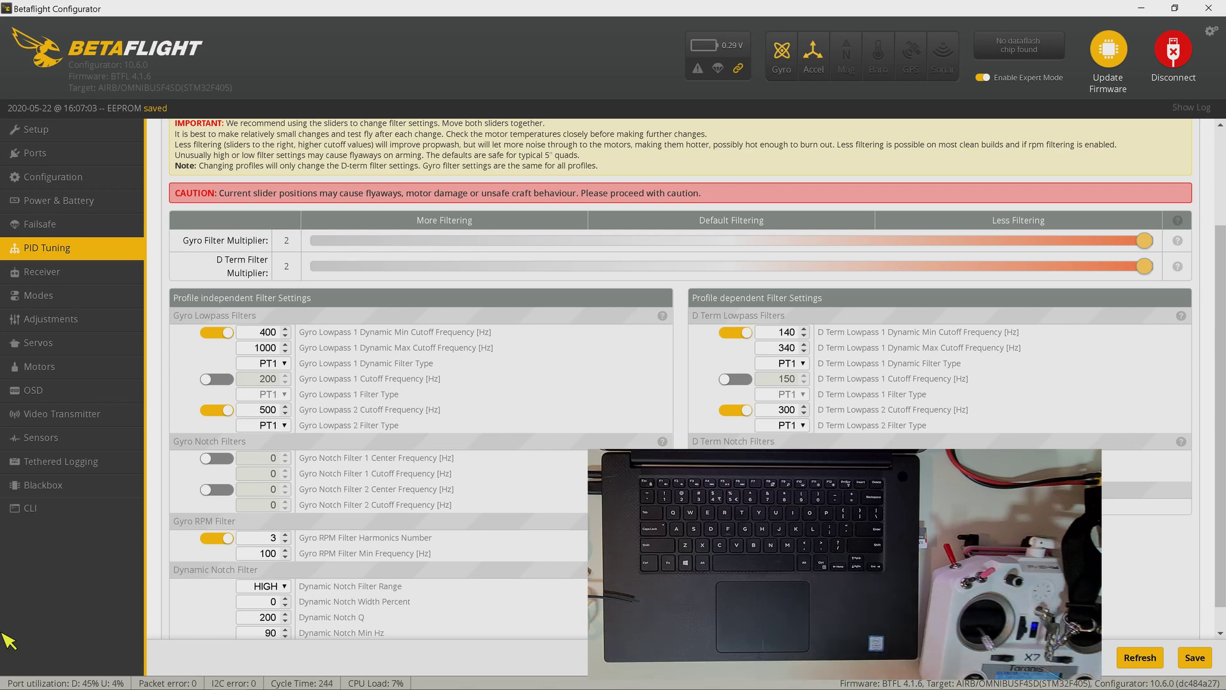
# Step: Check the receiver channel responses and review the switch ranges assigned to the arm, flight, beeper, air and flip over after crash modes
pyautogui.click(70, 277)
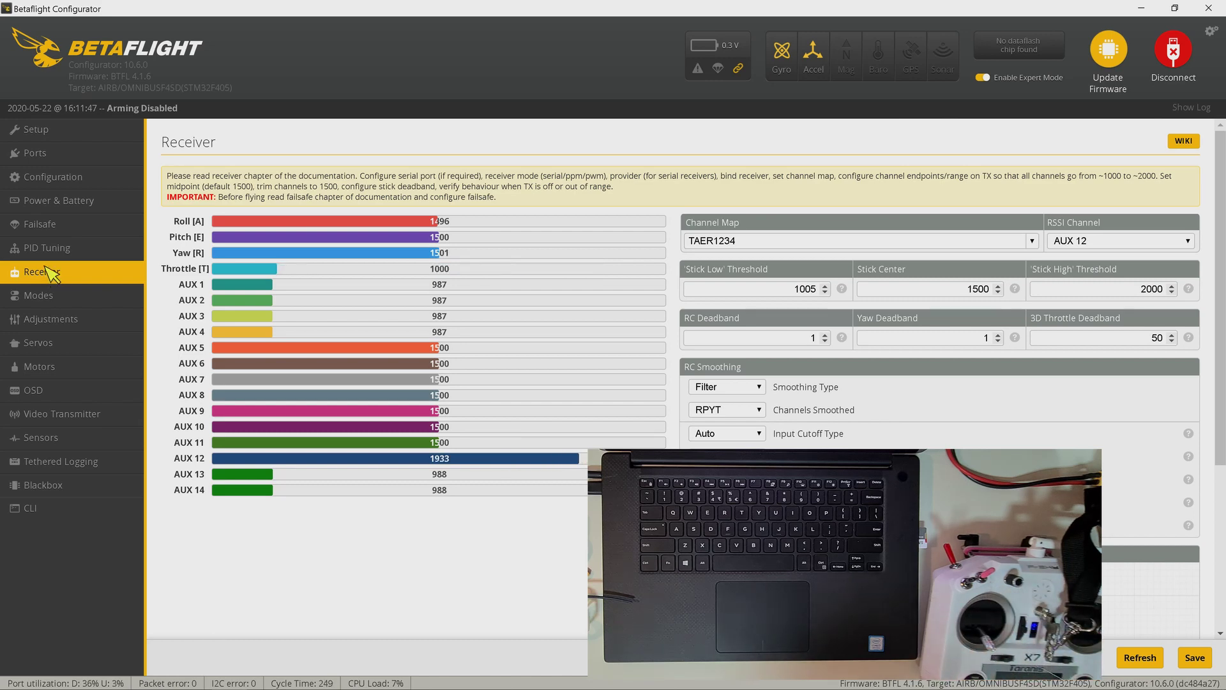
pyautogui.click(44, 300)
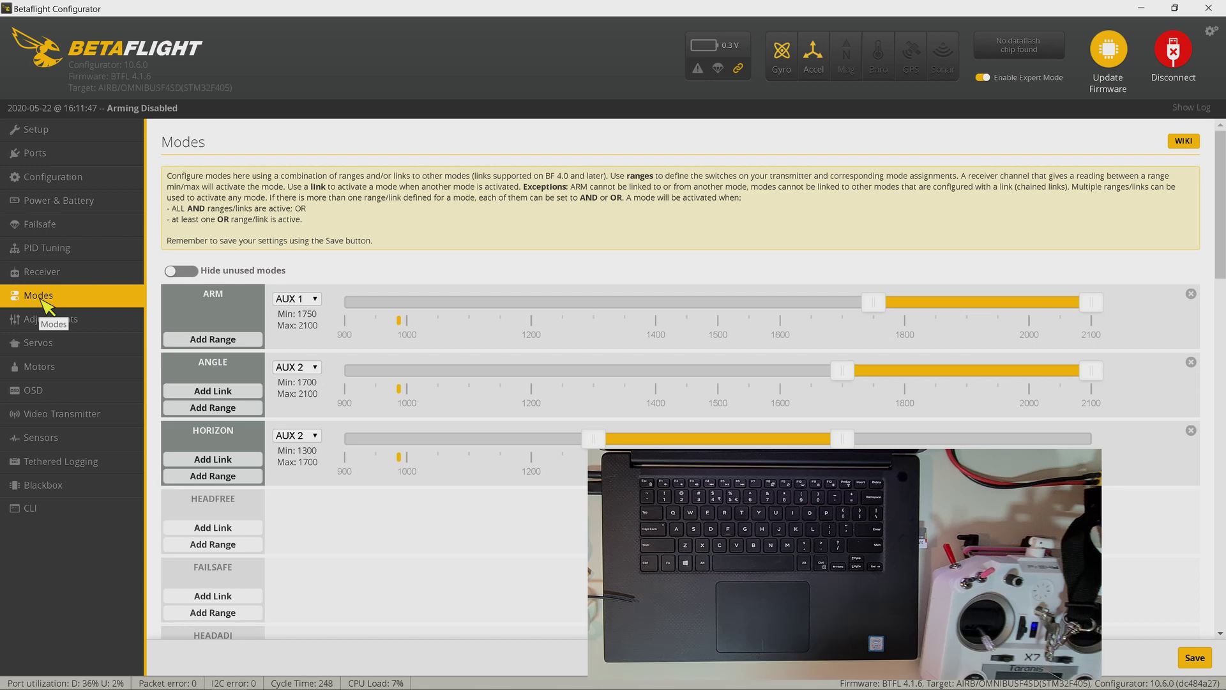
pyautogui.scroll(-5, 575, 407)
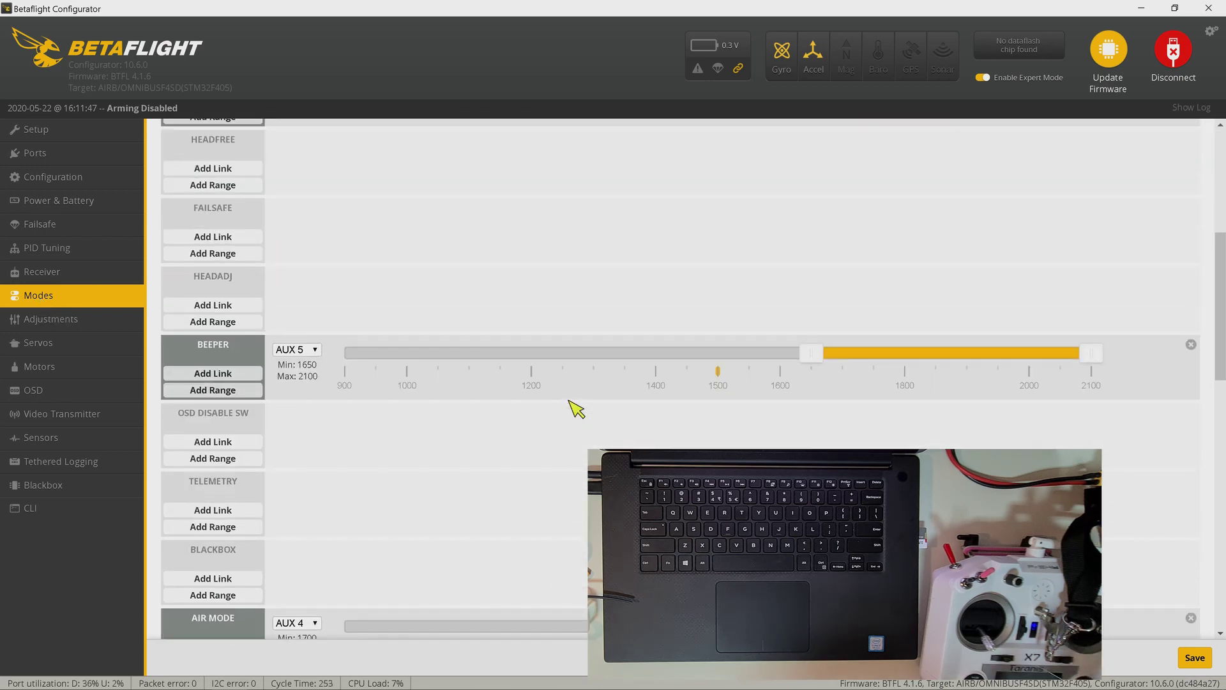
pyautogui.scroll(-2, 624, 414)
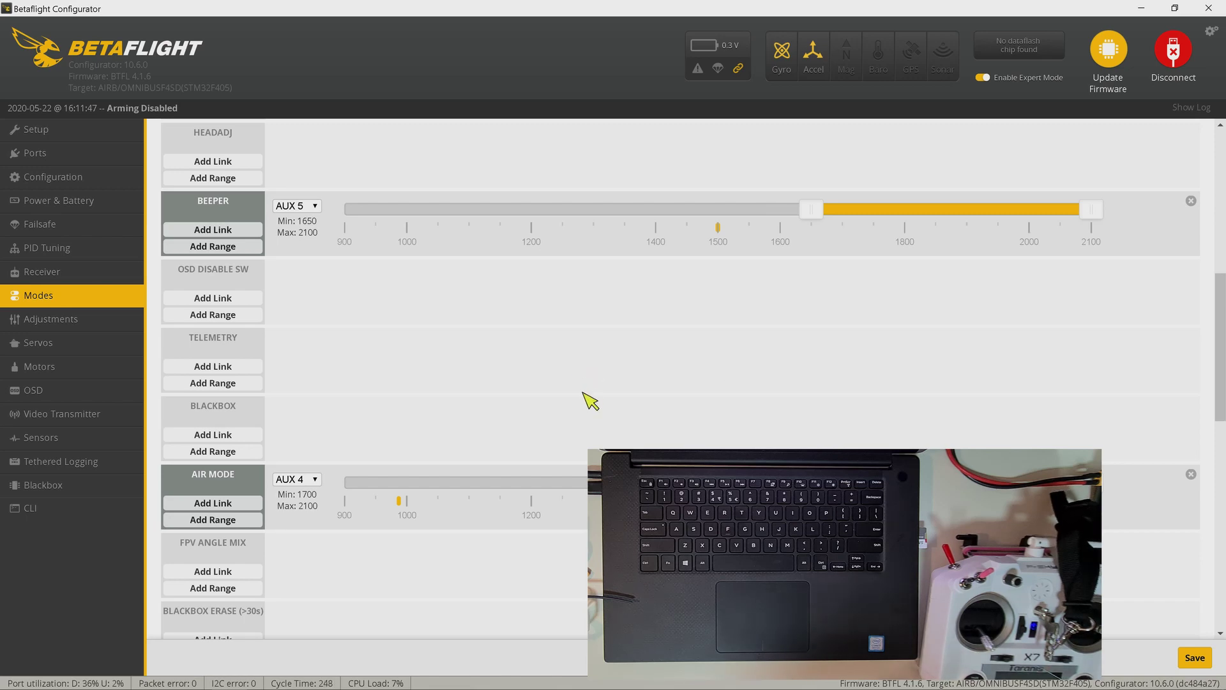
pyautogui.scroll(-3, 591, 403)
pyautogui.scroll(-6, 596, 400)
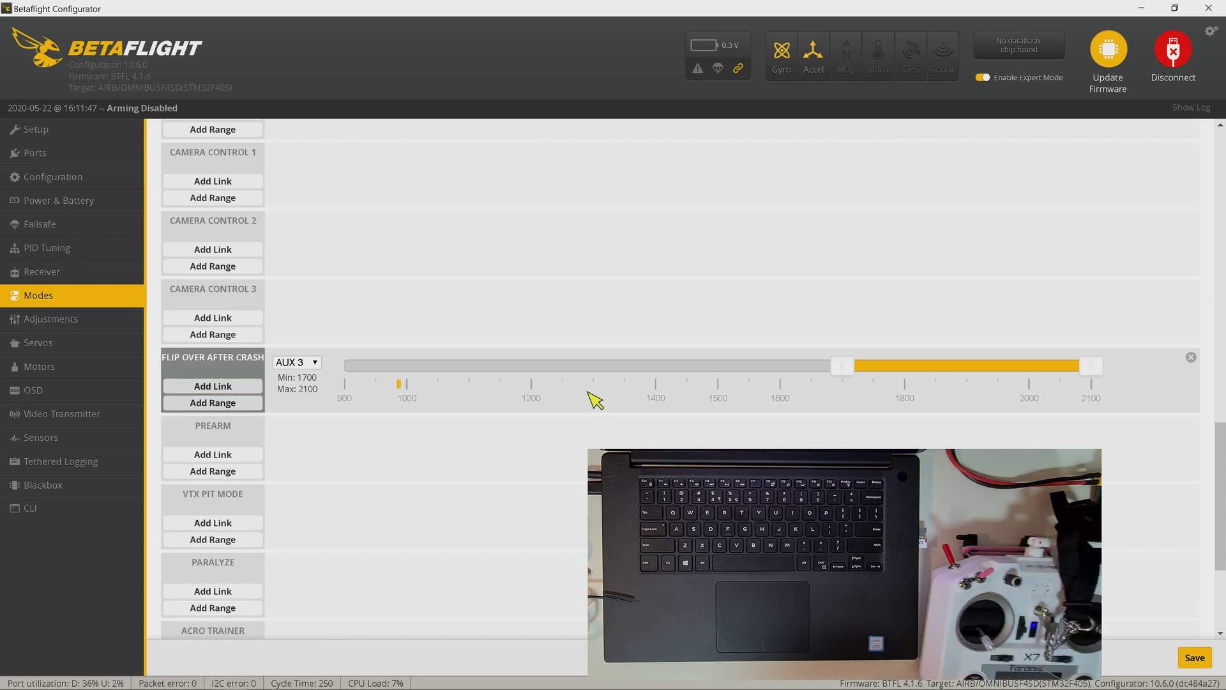
pyautogui.scroll(10, 631, 333)
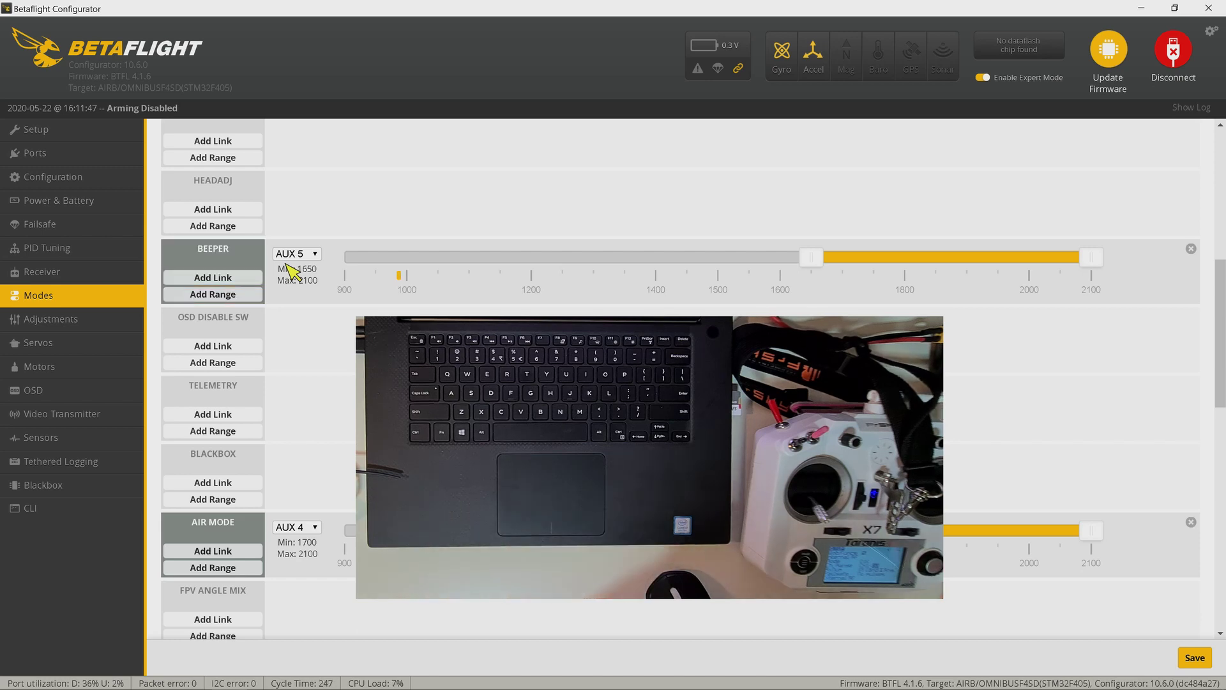
pyautogui.scroll(3, 350, 247)
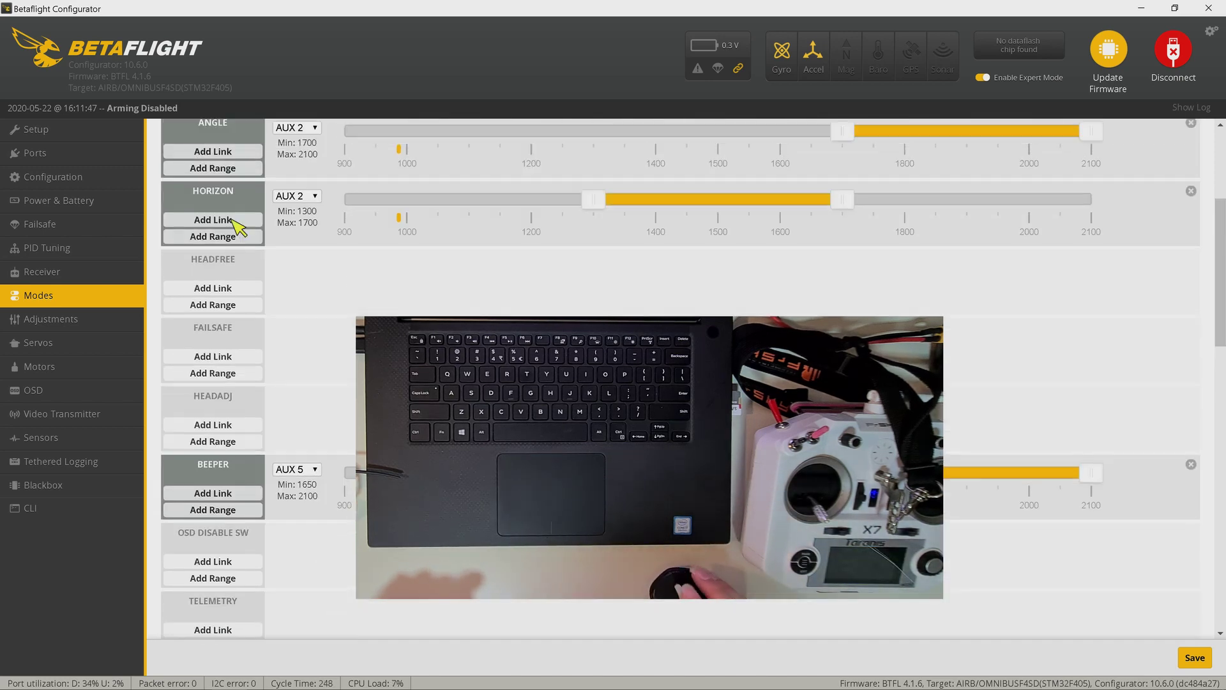
# Step: Recheck the receiver's AUX channels, then test the transmitter switches against the mode ranges down to flip over after crash
pyautogui.click(46, 273)
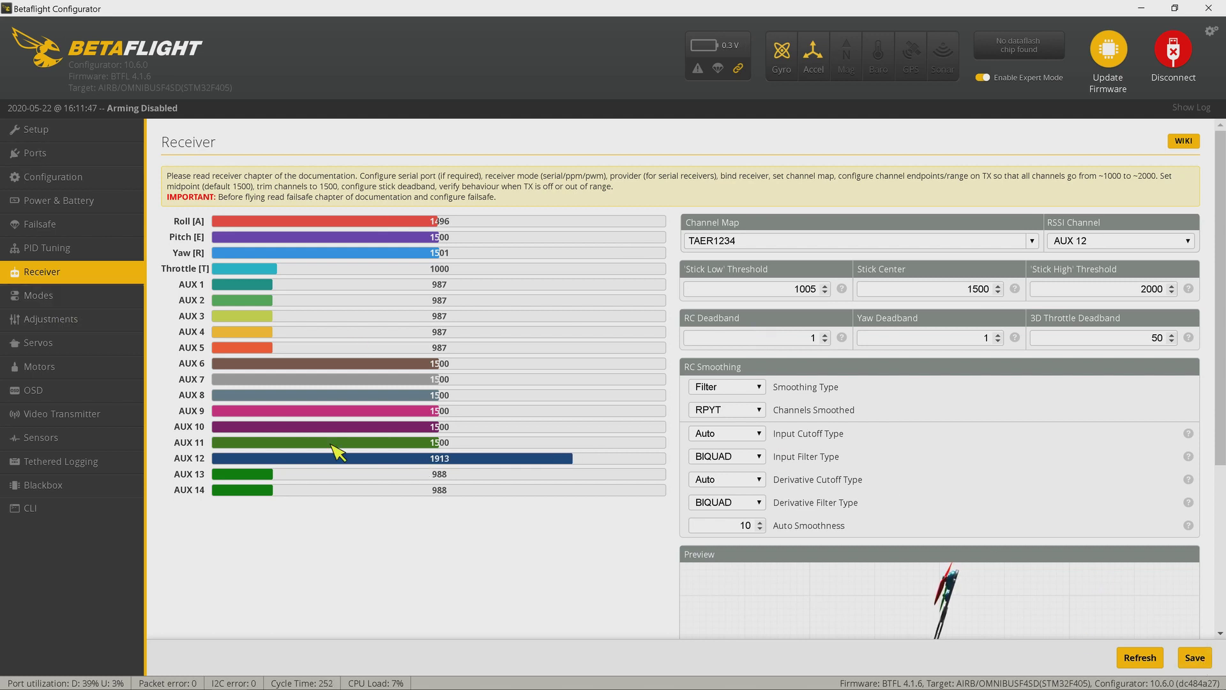
pyautogui.click(36, 296)
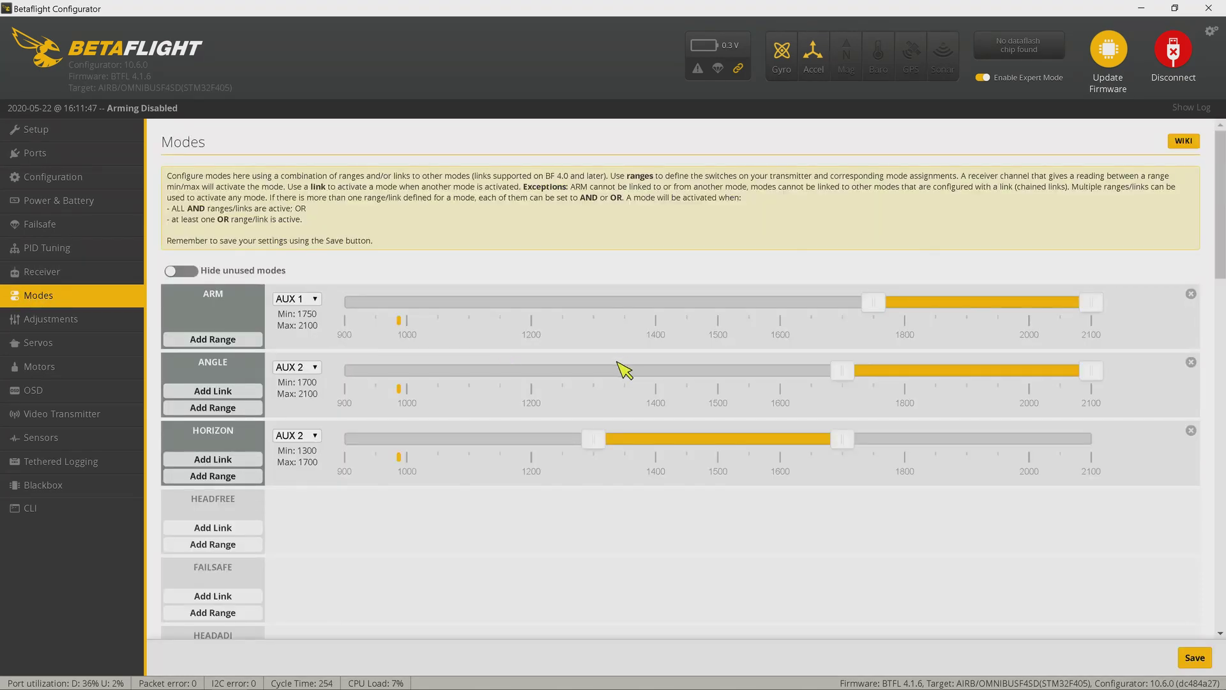
pyautogui.scroll(-5, 622, 370)
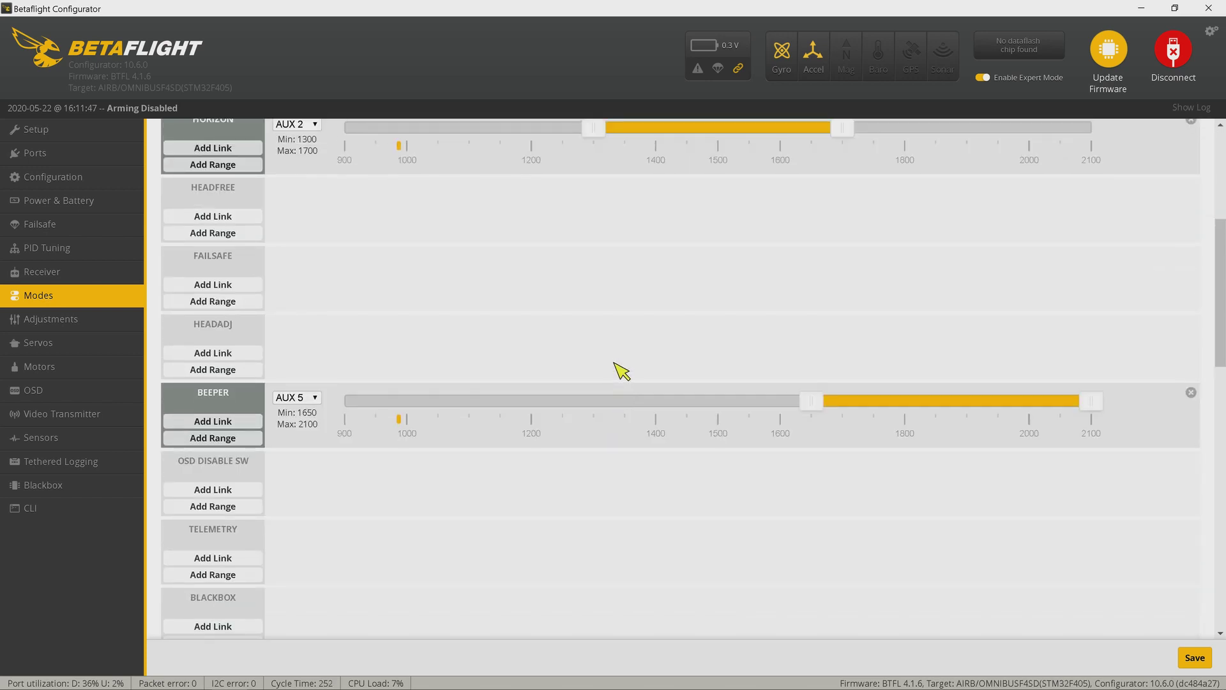
pyautogui.scroll(-3, 643, 377)
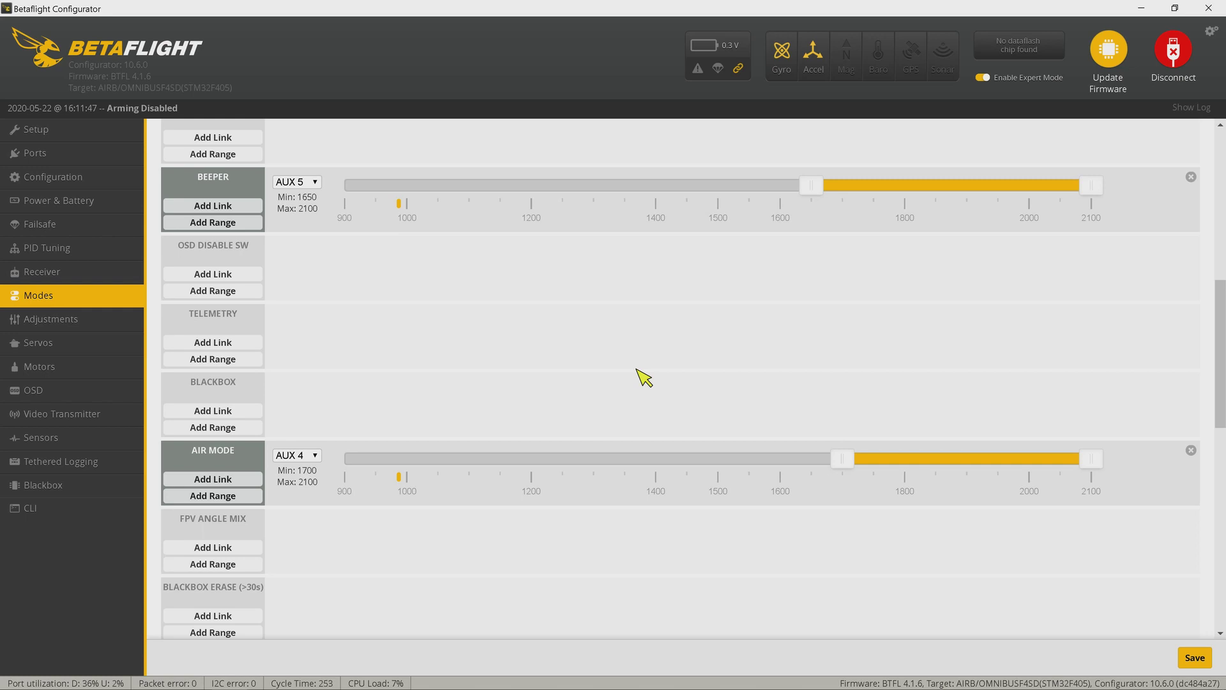
pyautogui.scroll(-3, 644, 378)
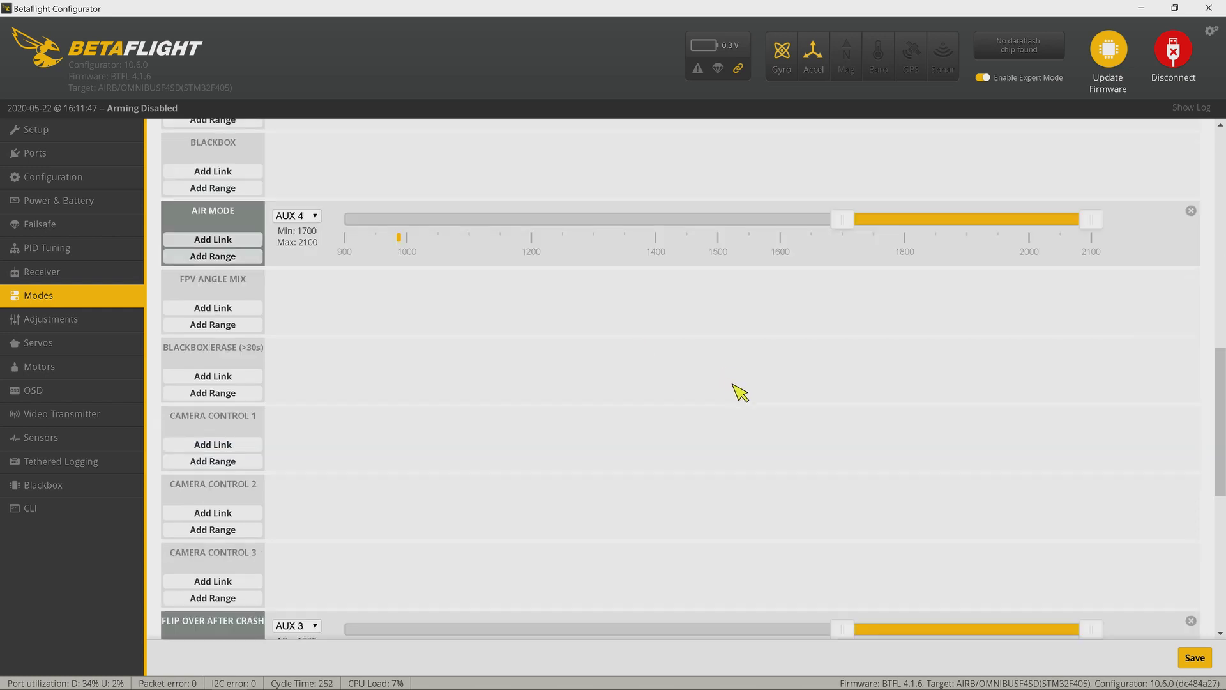
pyautogui.scroll(-3, 740, 393)
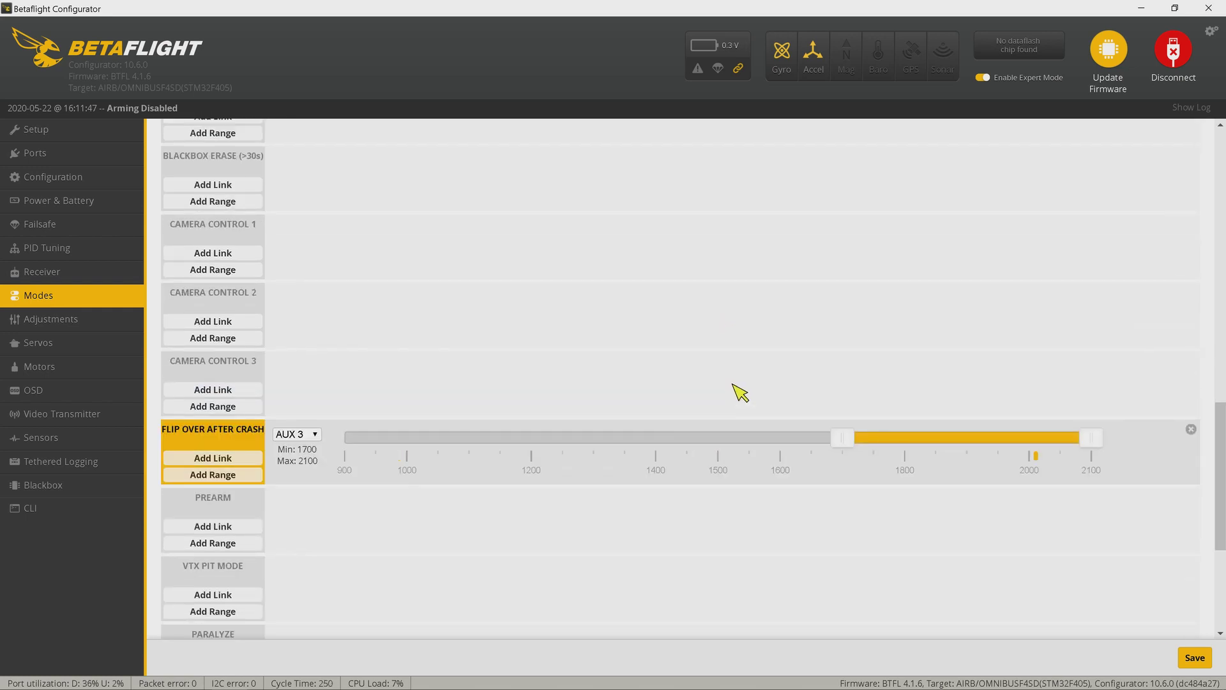